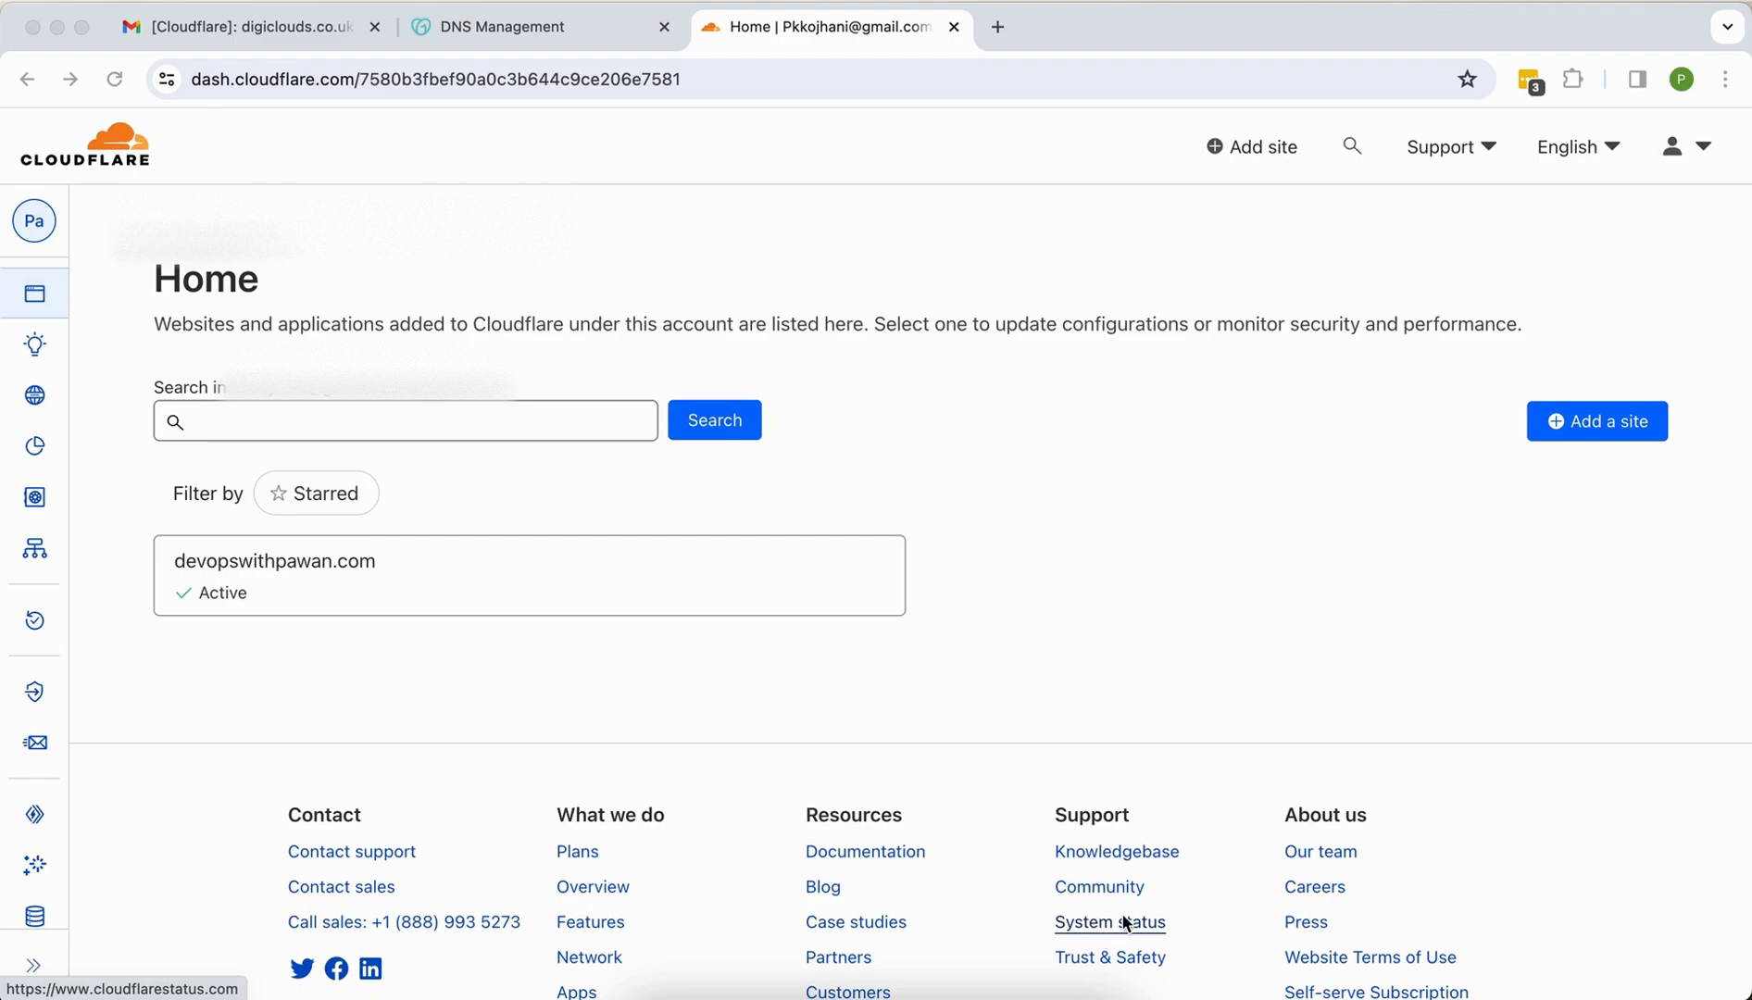
Step: Add digiclouds.co.uk as a new site and continue to plan selection
click(1605, 420)
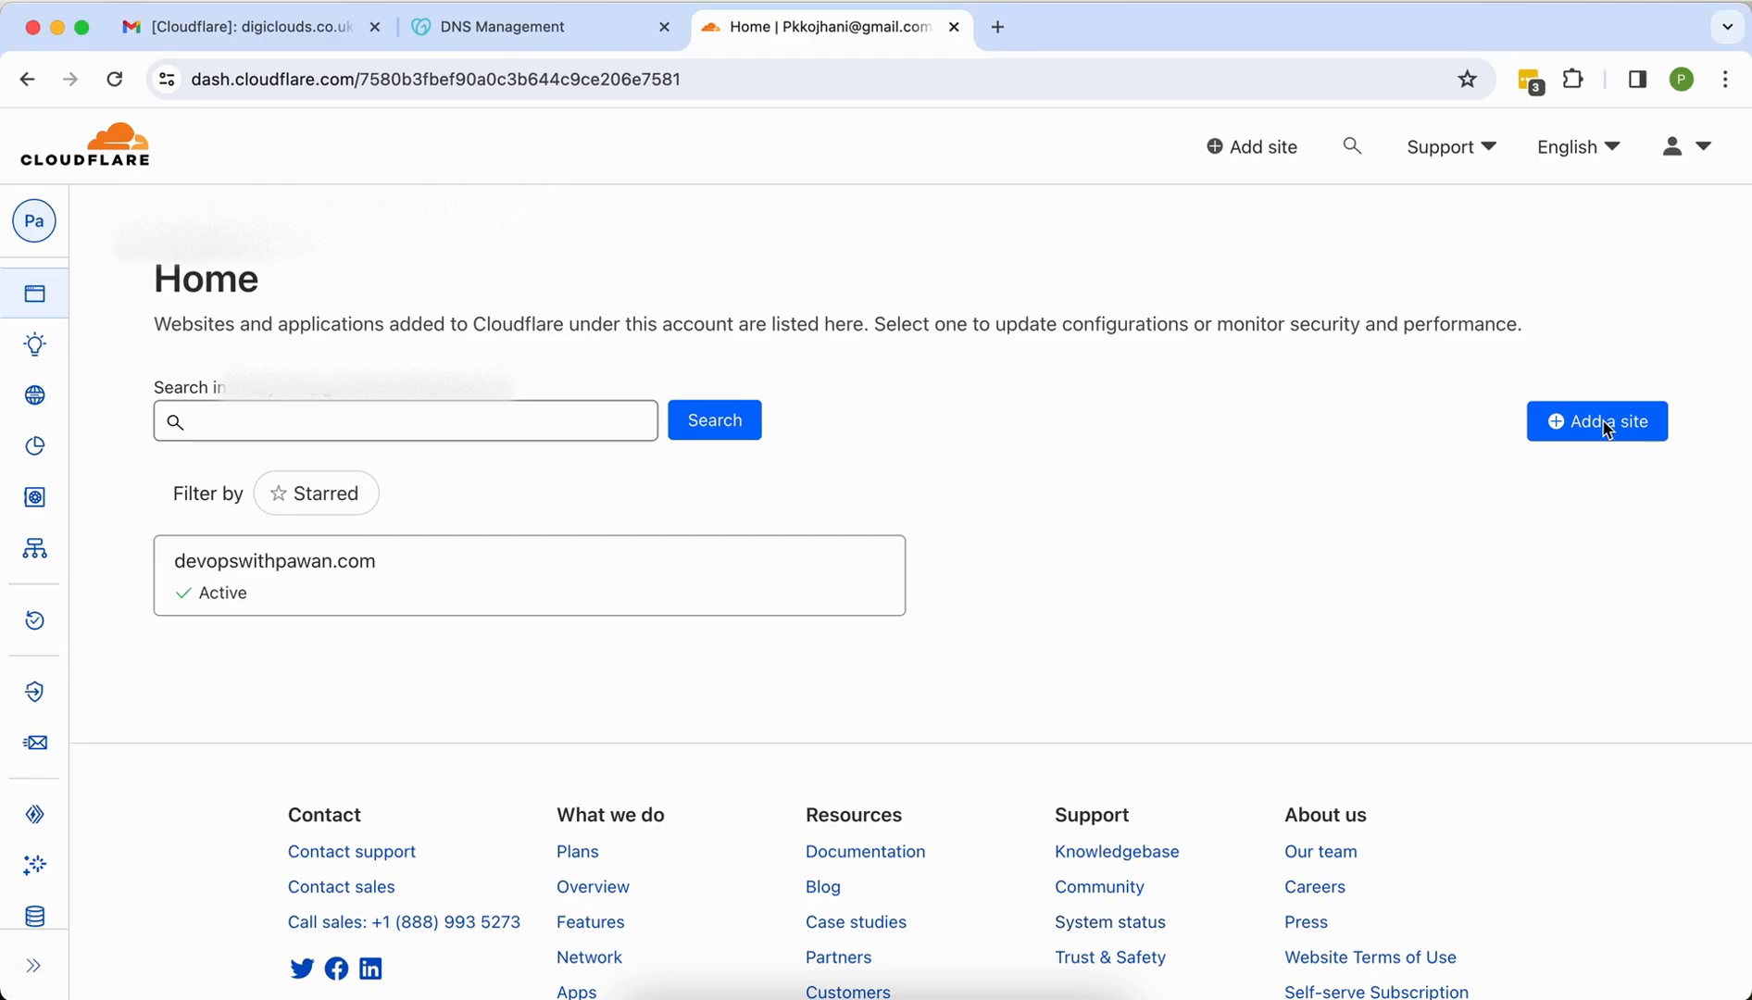
click(1607, 424)
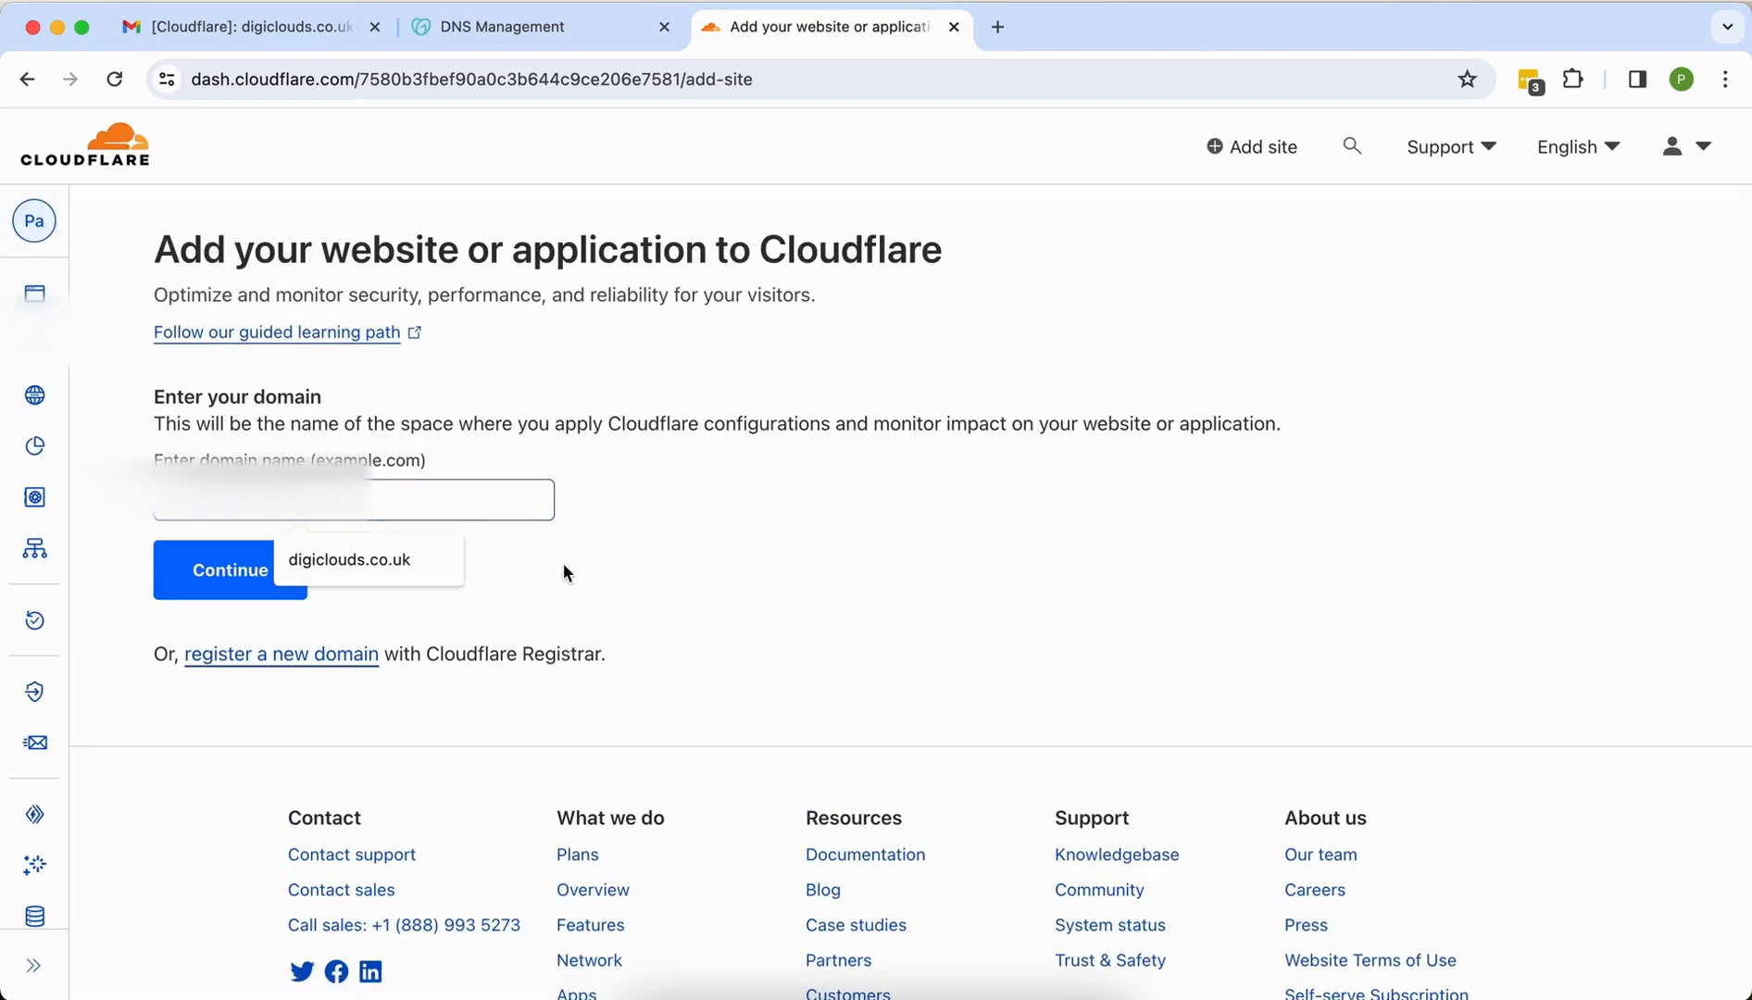
click(391, 578)
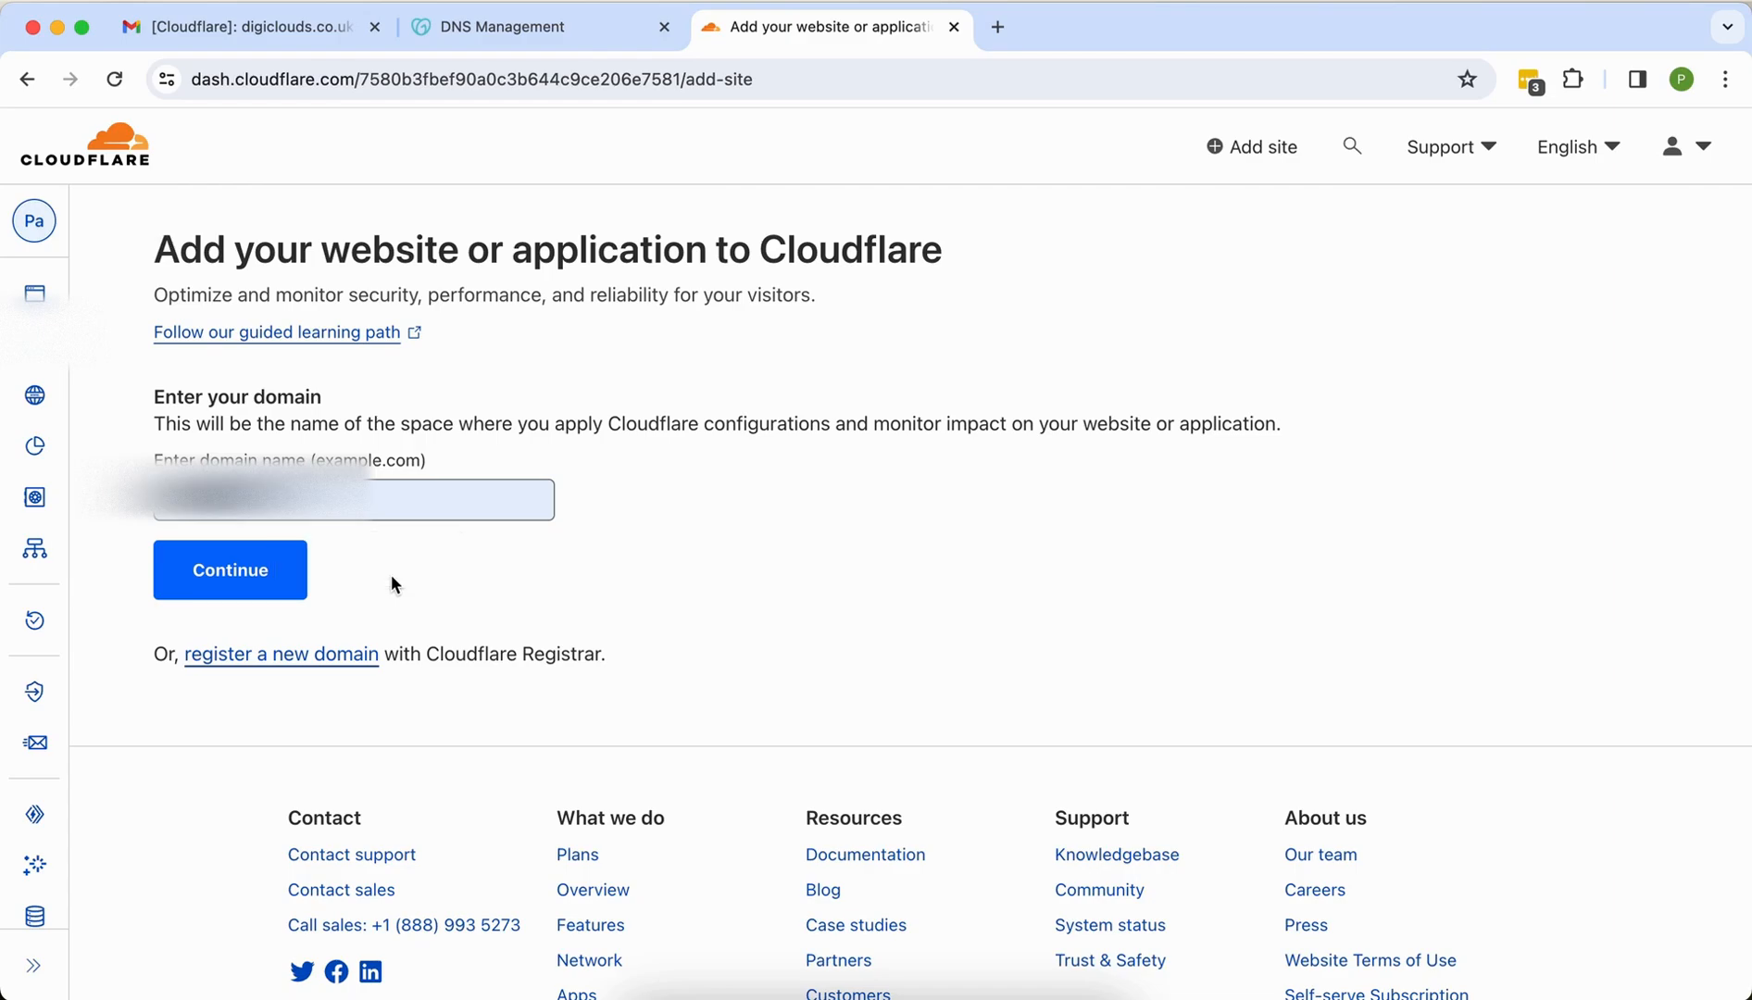
click(252, 574)
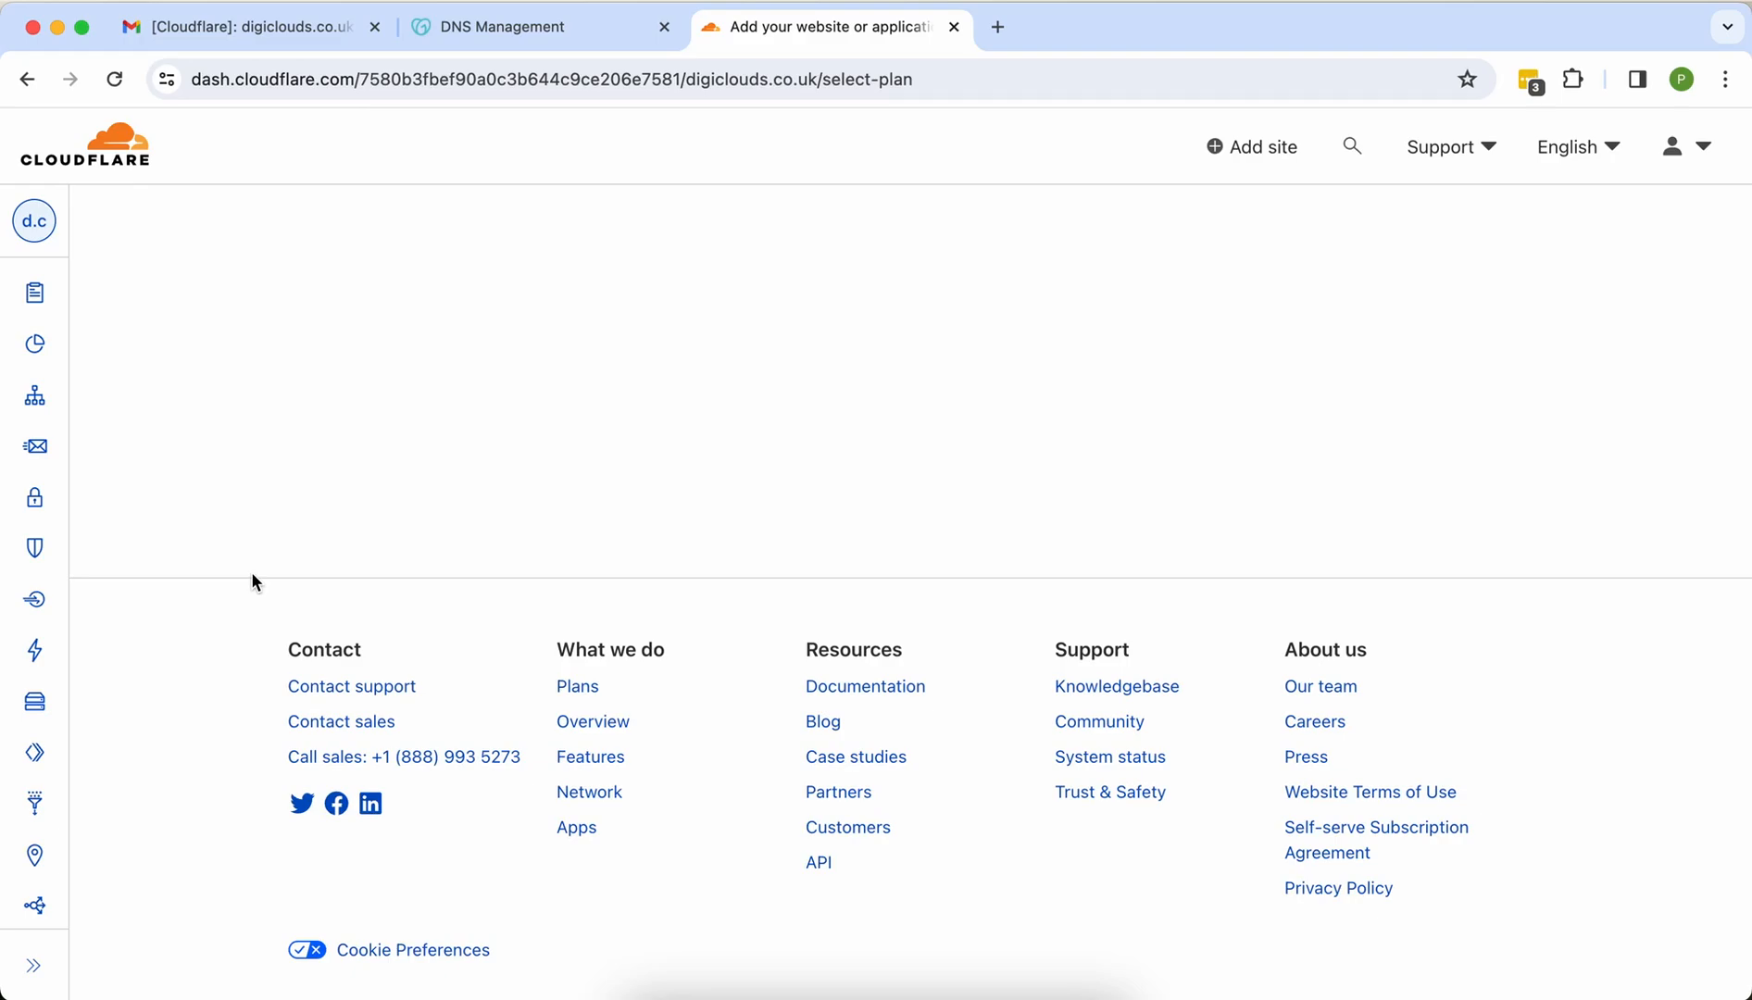
Step: Select the Free $0 plan for digiclouds.co.uk and continue to the DNS record scan
click(770, 646)
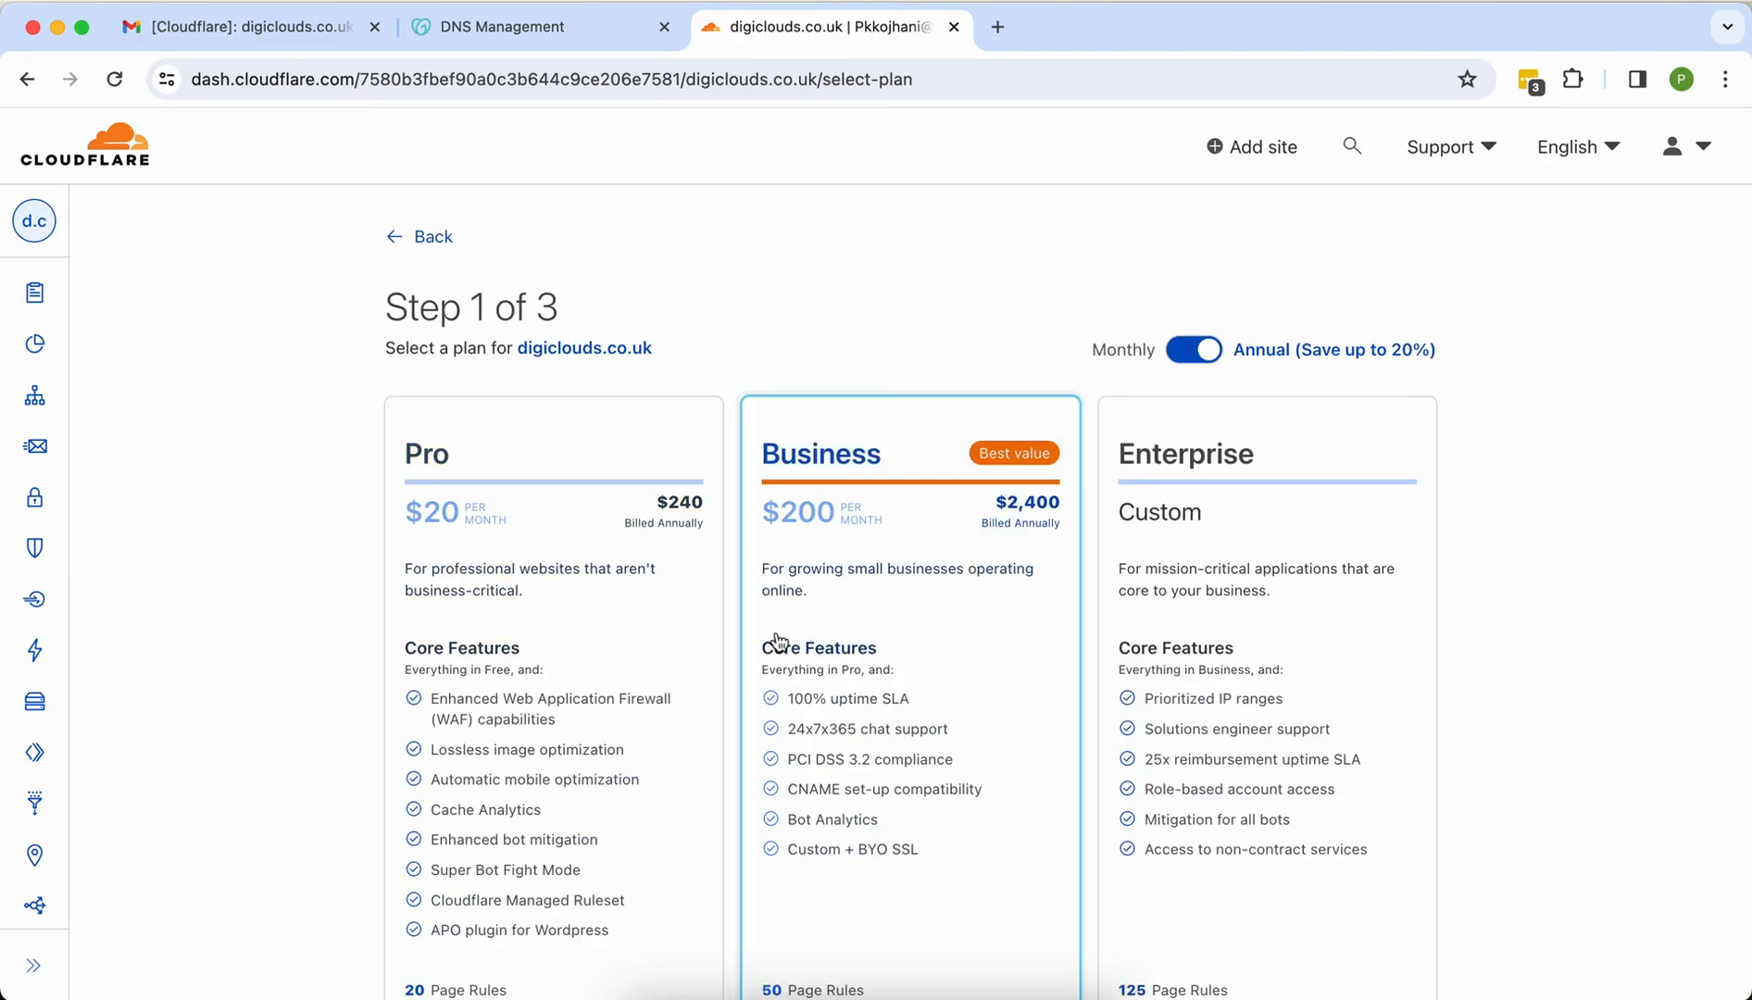
scroll(785, 656, down, 6)
click(792, 655)
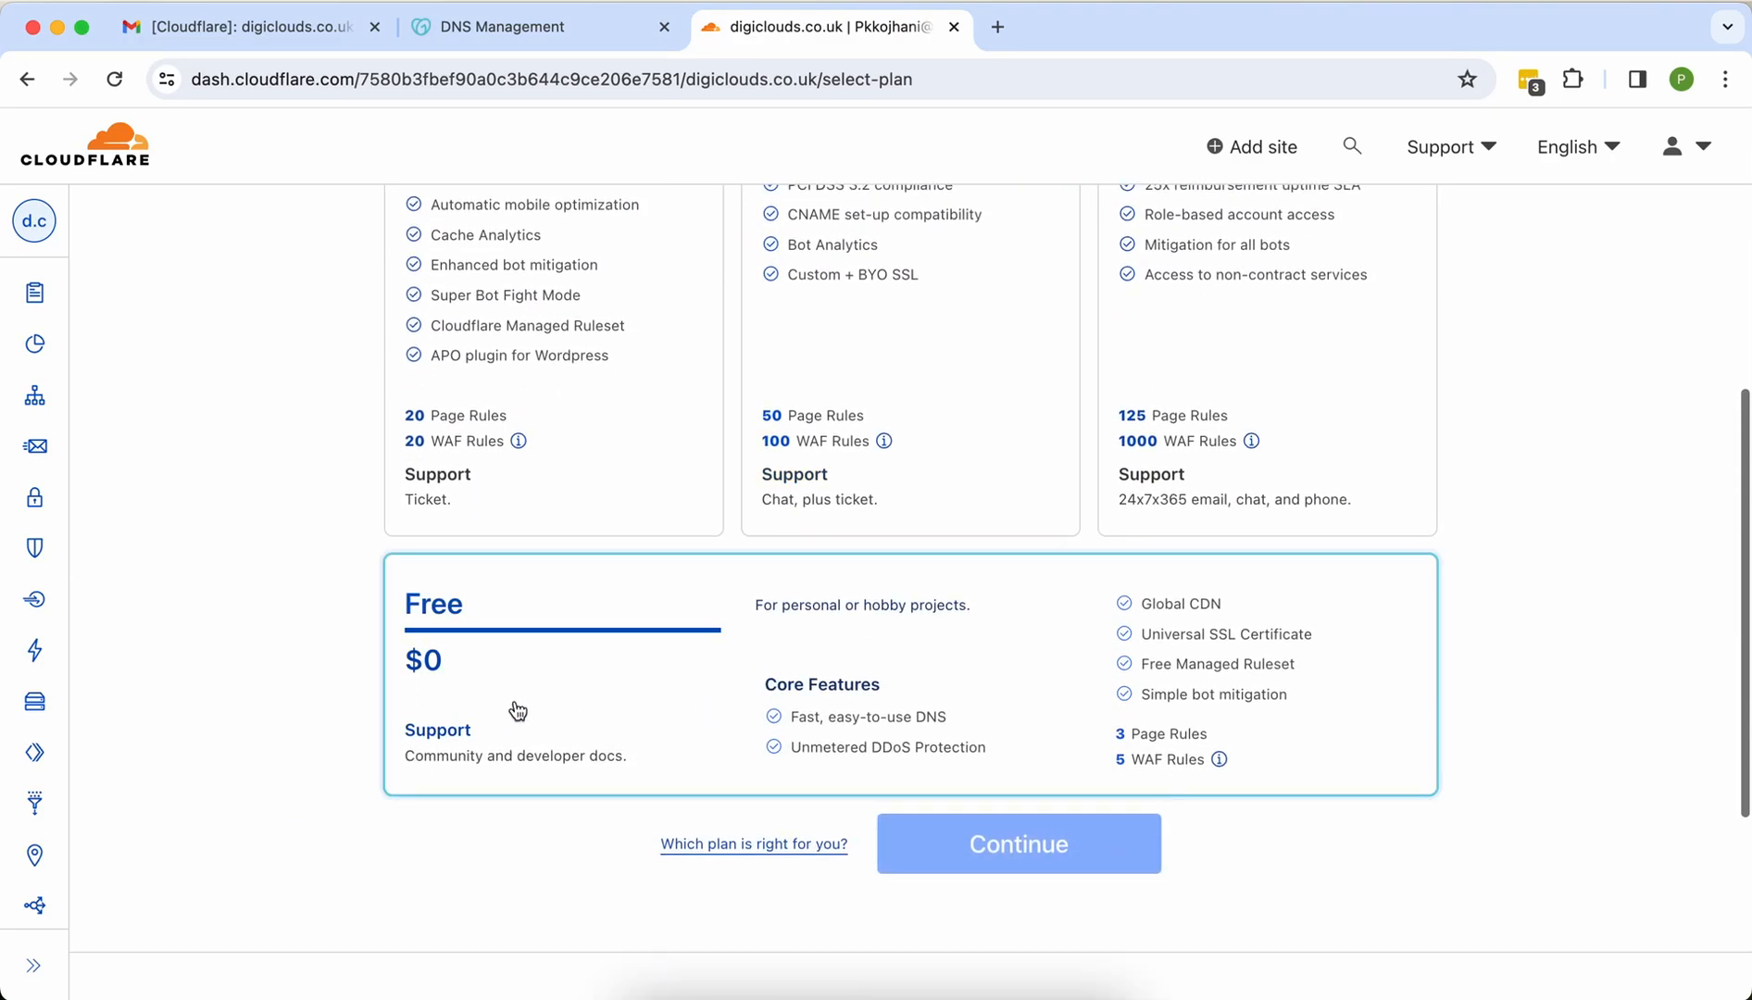
scroll(637, 731, up, 5)
click(637, 732)
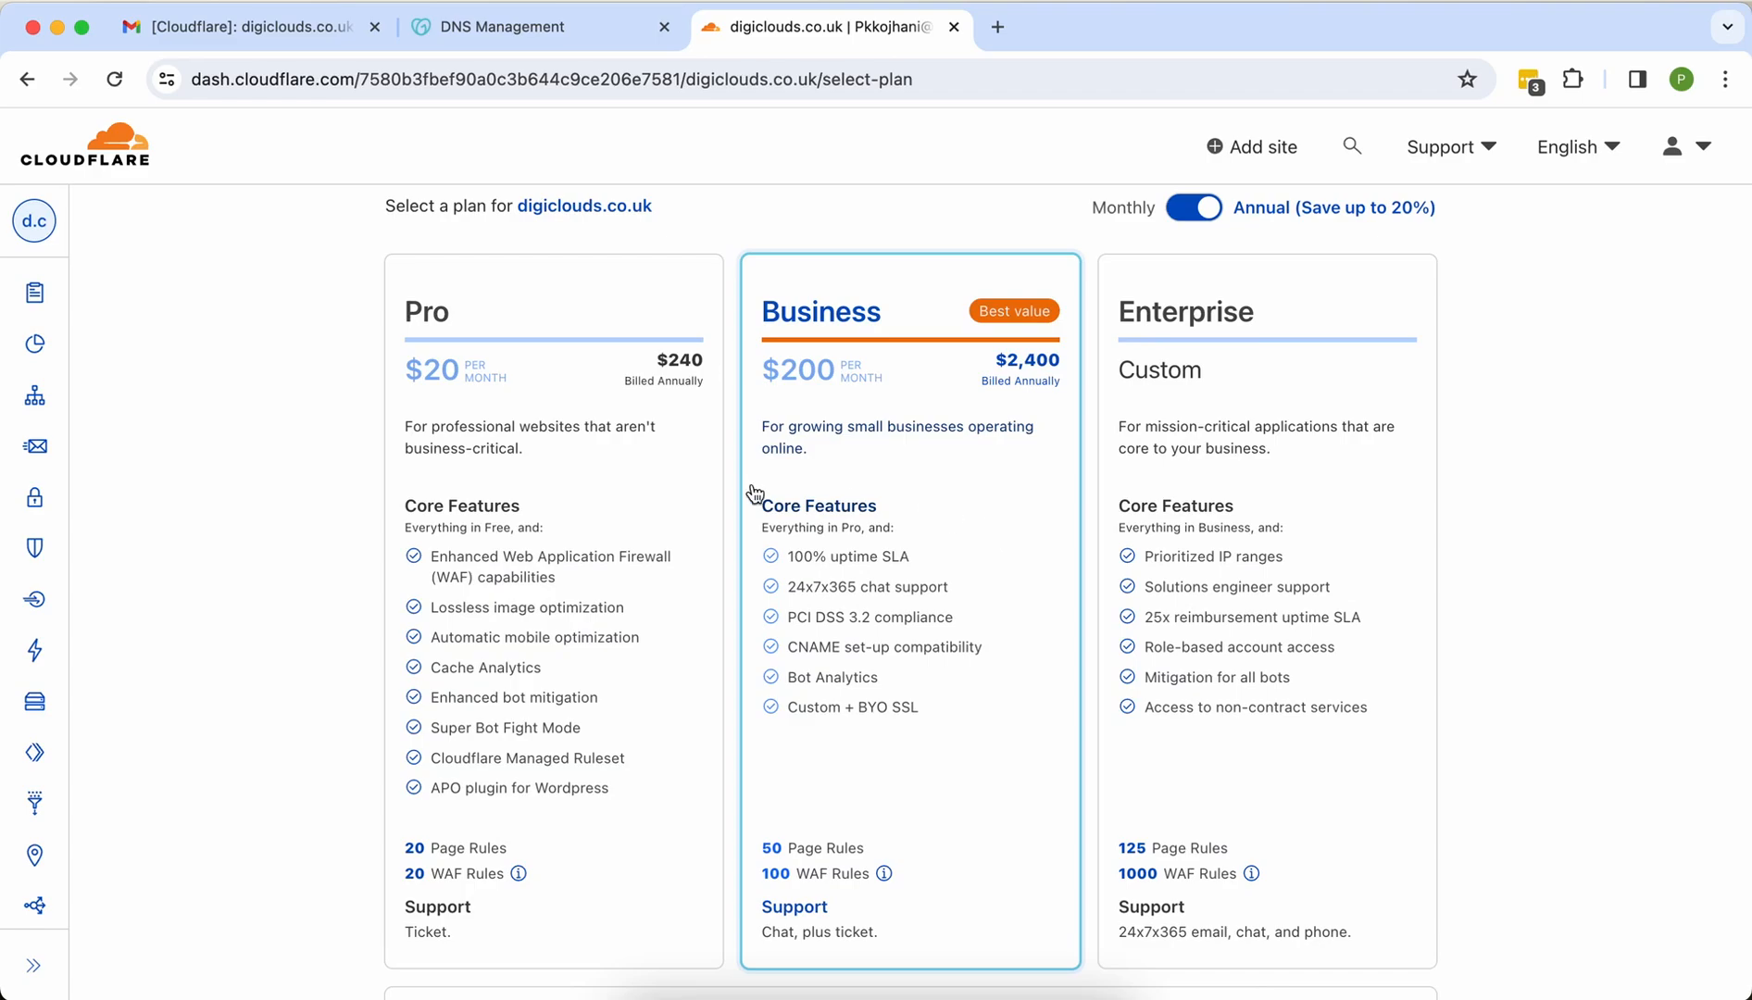
scroll(1163, 477, down, 5)
scroll(1163, 477, down, 2)
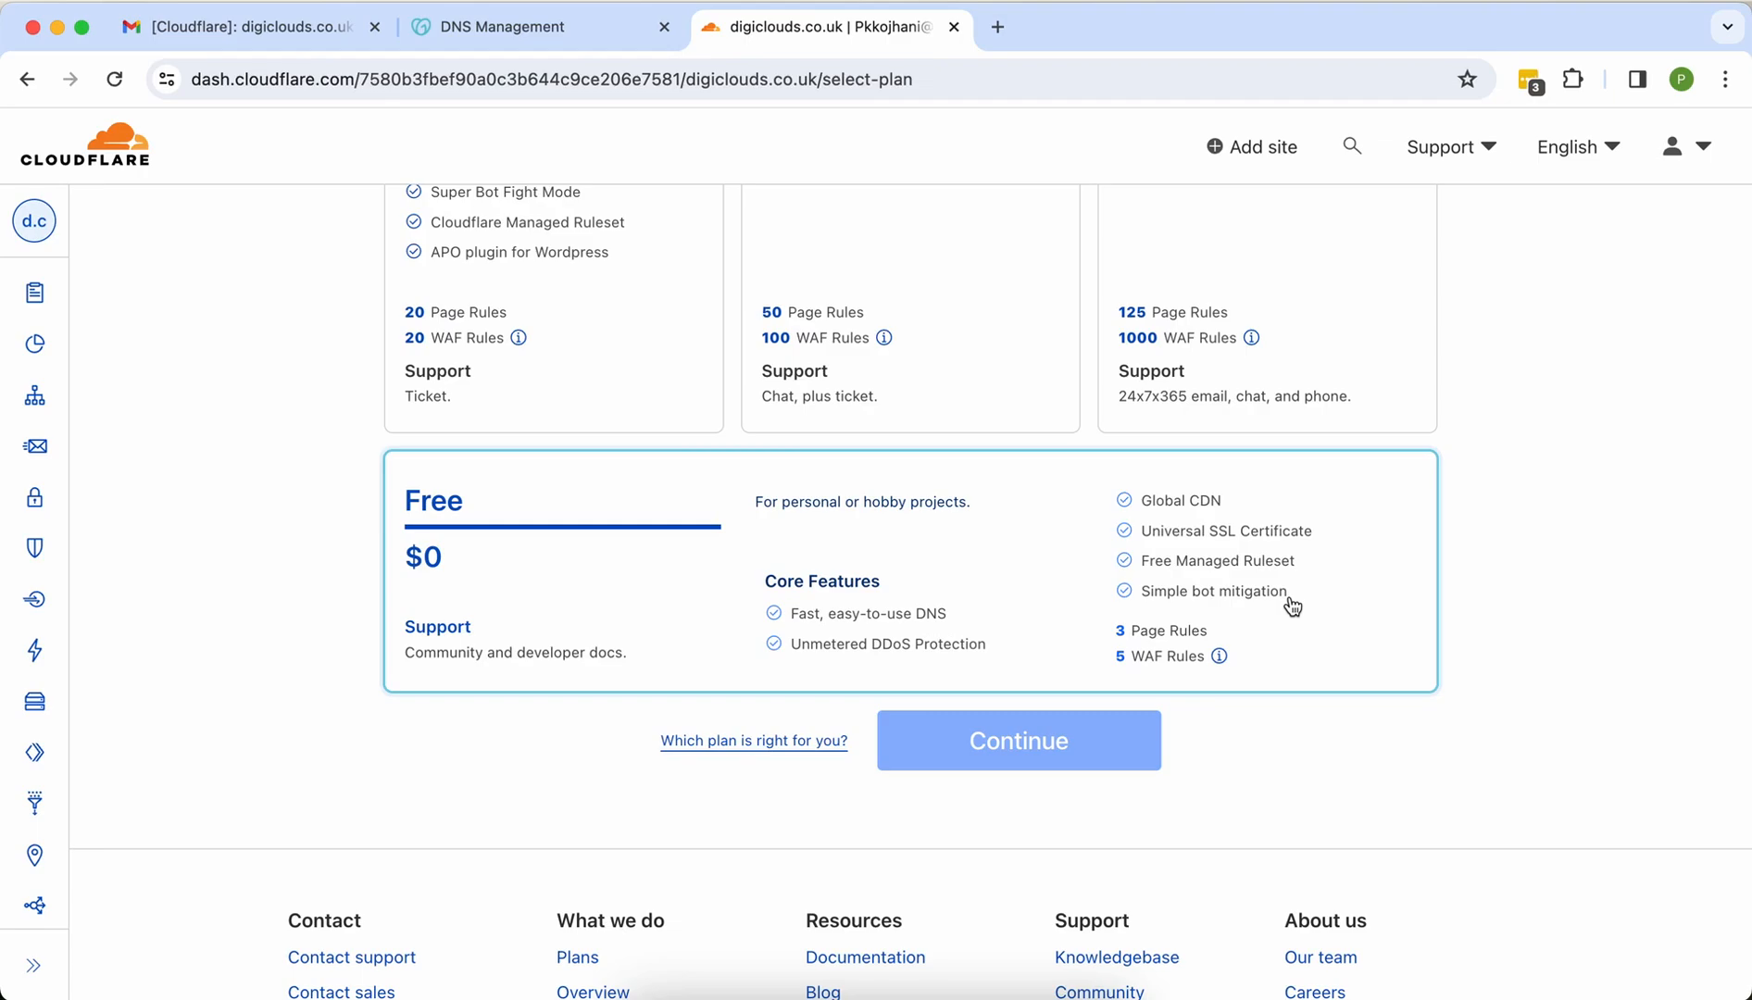
click(946, 600)
click(1003, 749)
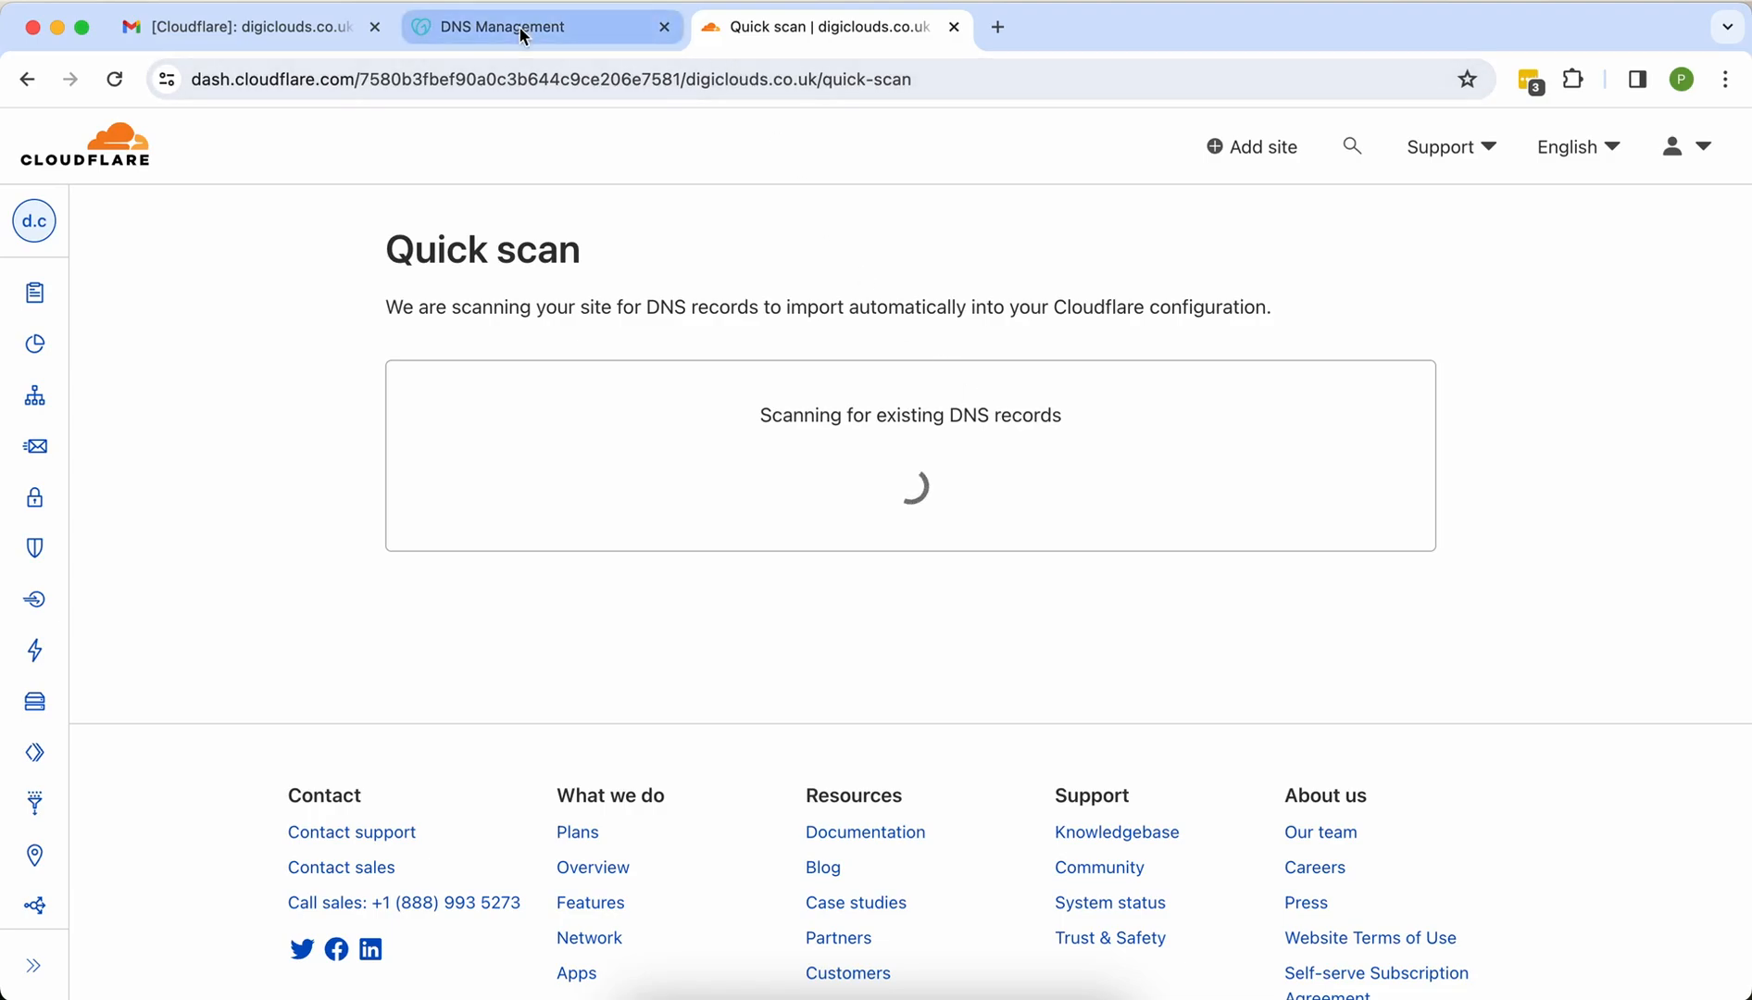
Step: Switch to GoDaddy, review the DNS records and nameservers of digiclouds.co.uk, and return to Cloudflare
click(556, 26)
scroll(587, 889, down, 5)
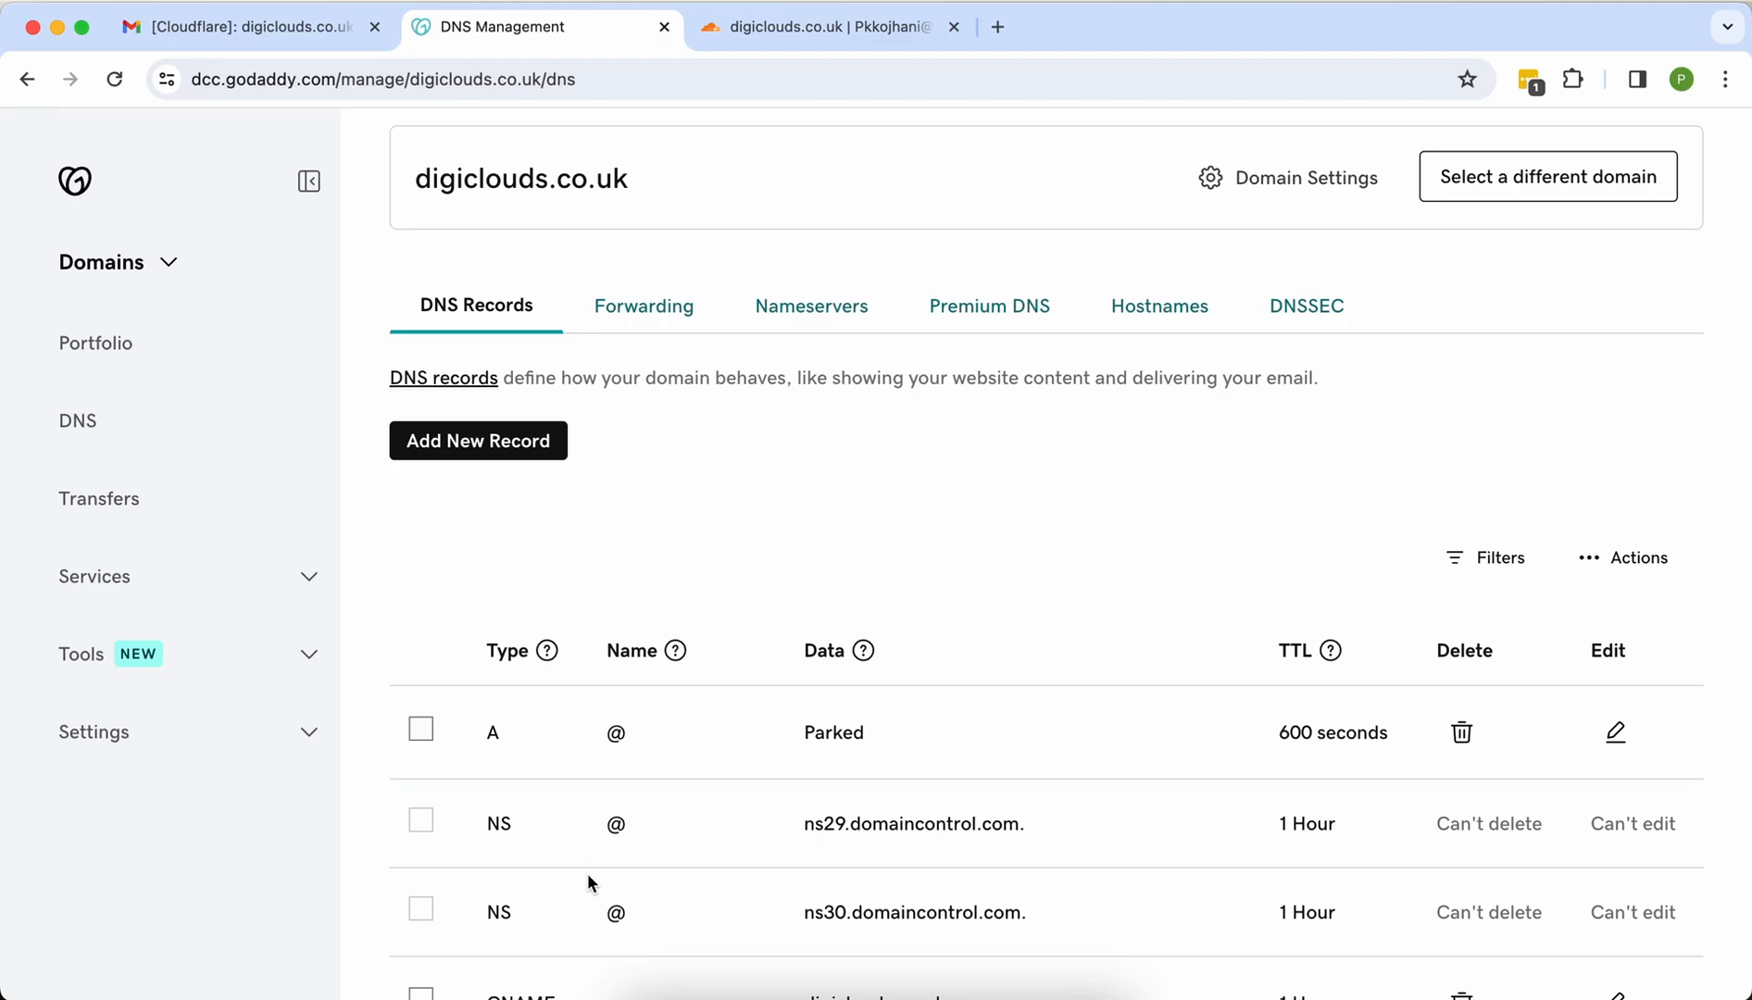
scroll(587, 873, down, 1)
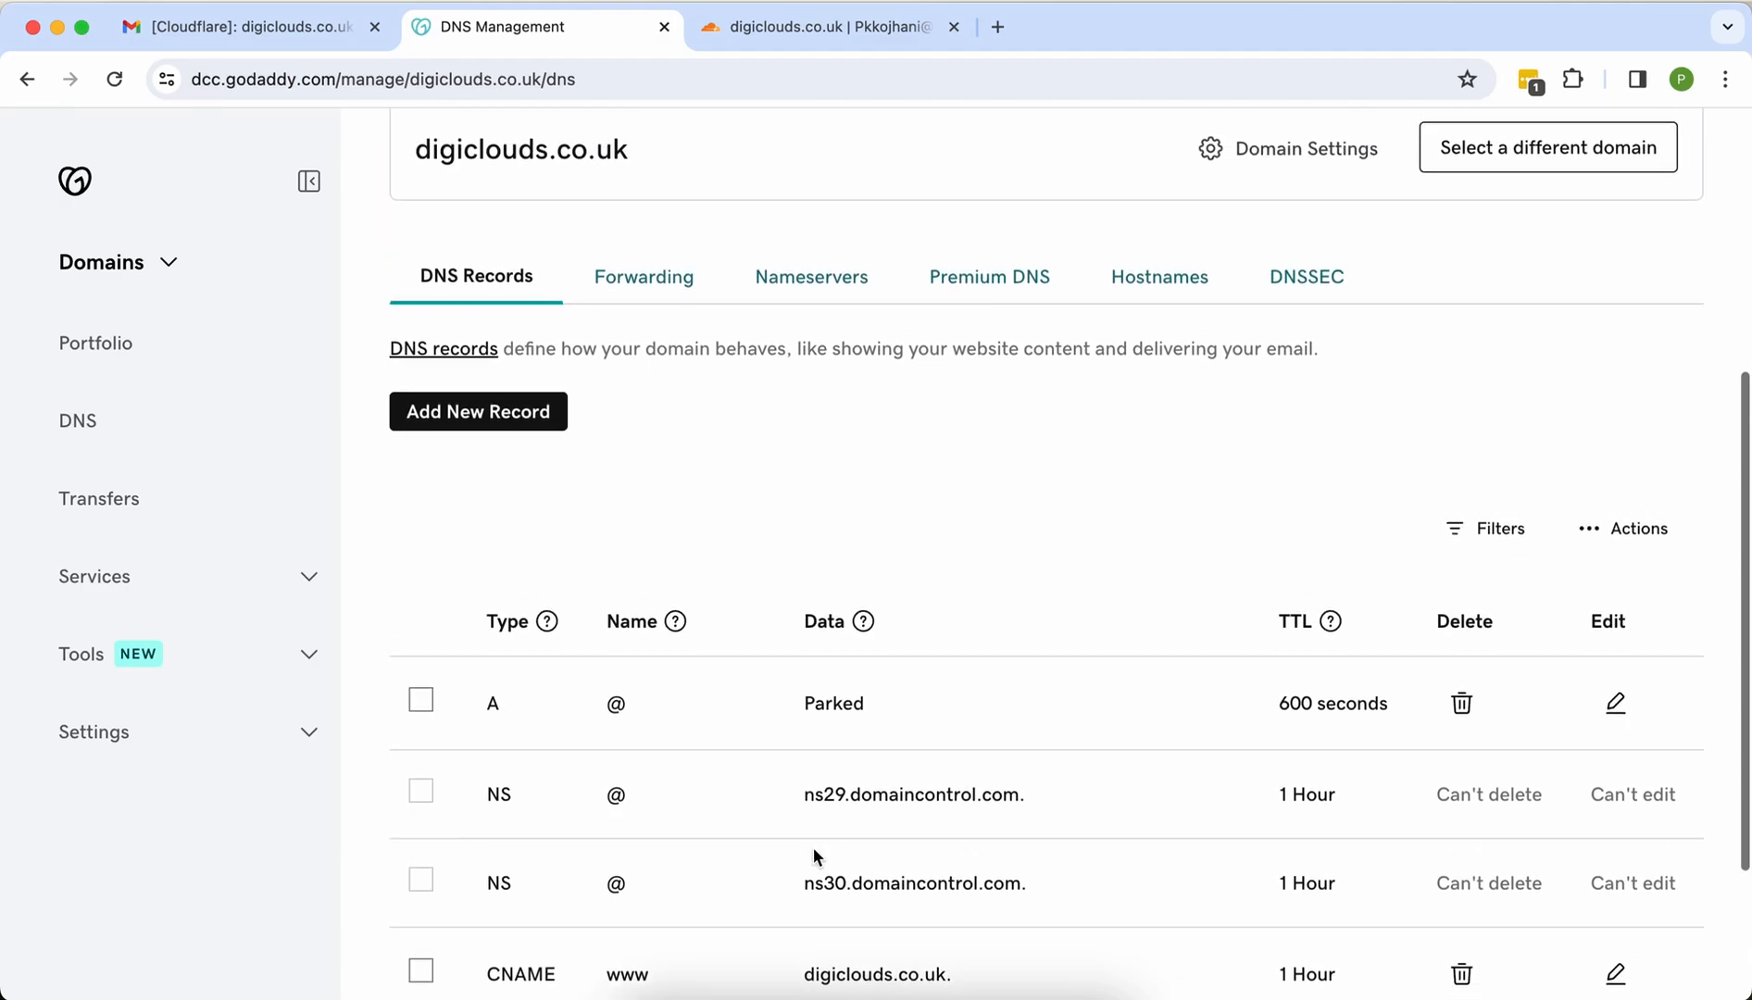
scroll(813, 848, up, 5)
scroll(807, 457, down, 7)
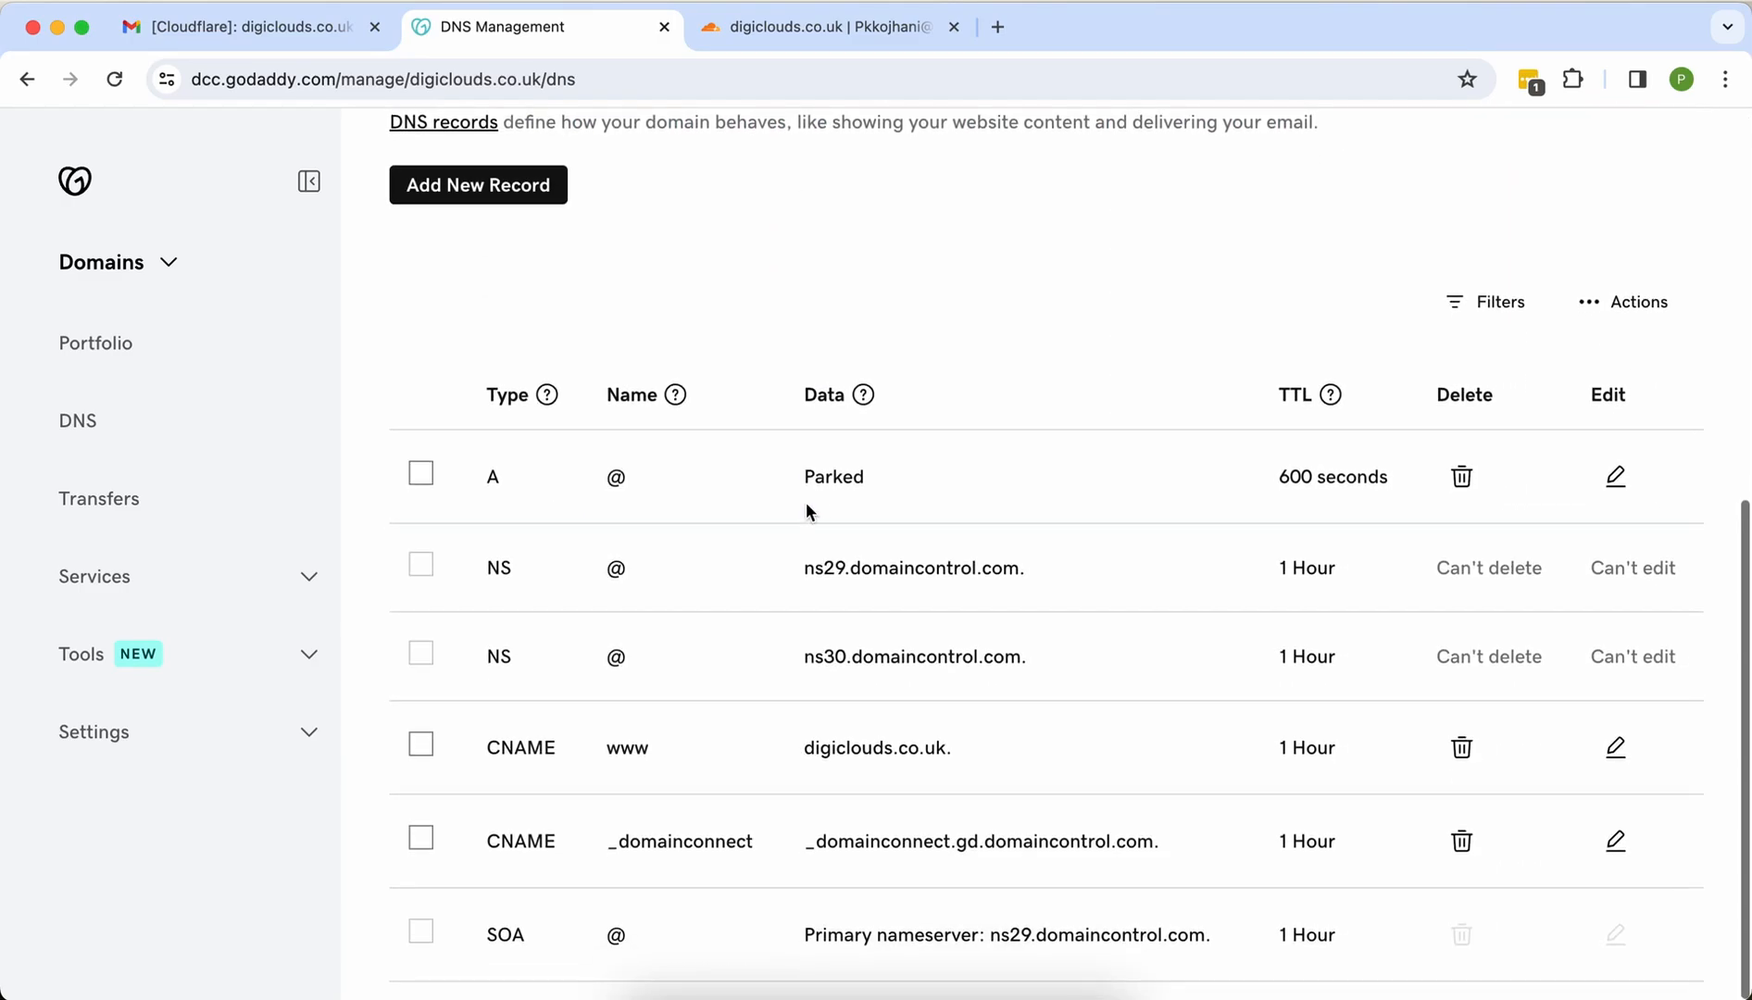
scroll(848, 778, up, 5)
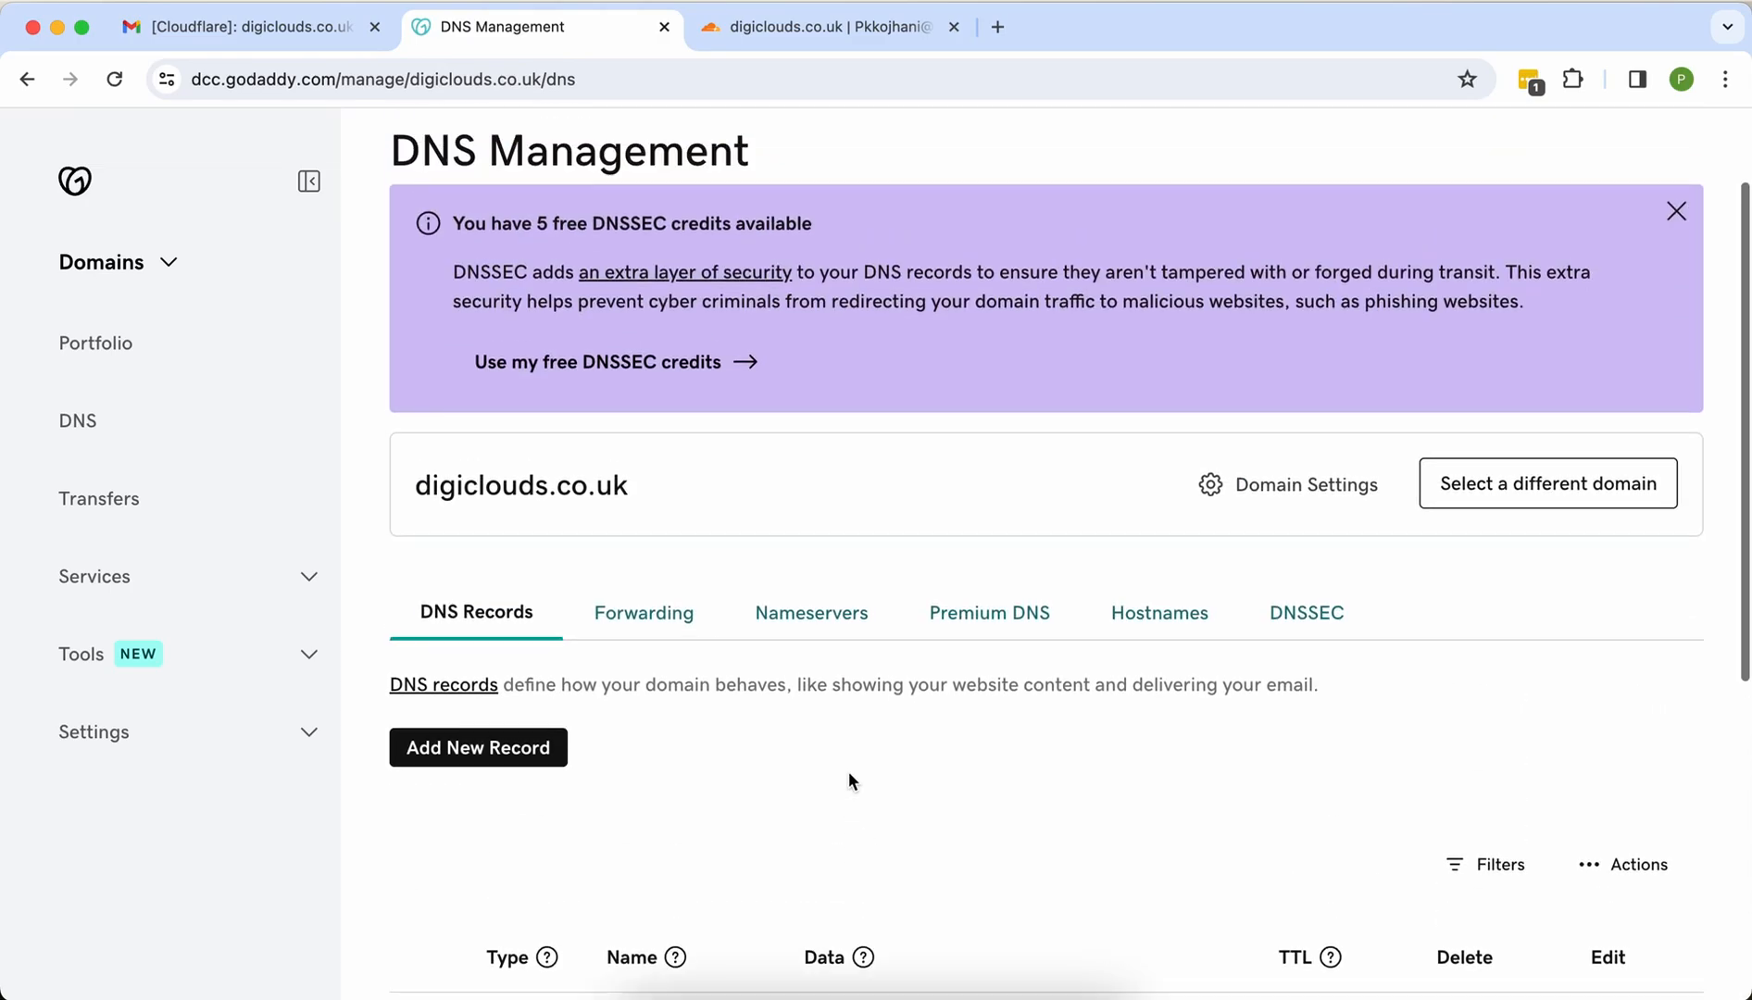
click(813, 614)
click(839, 30)
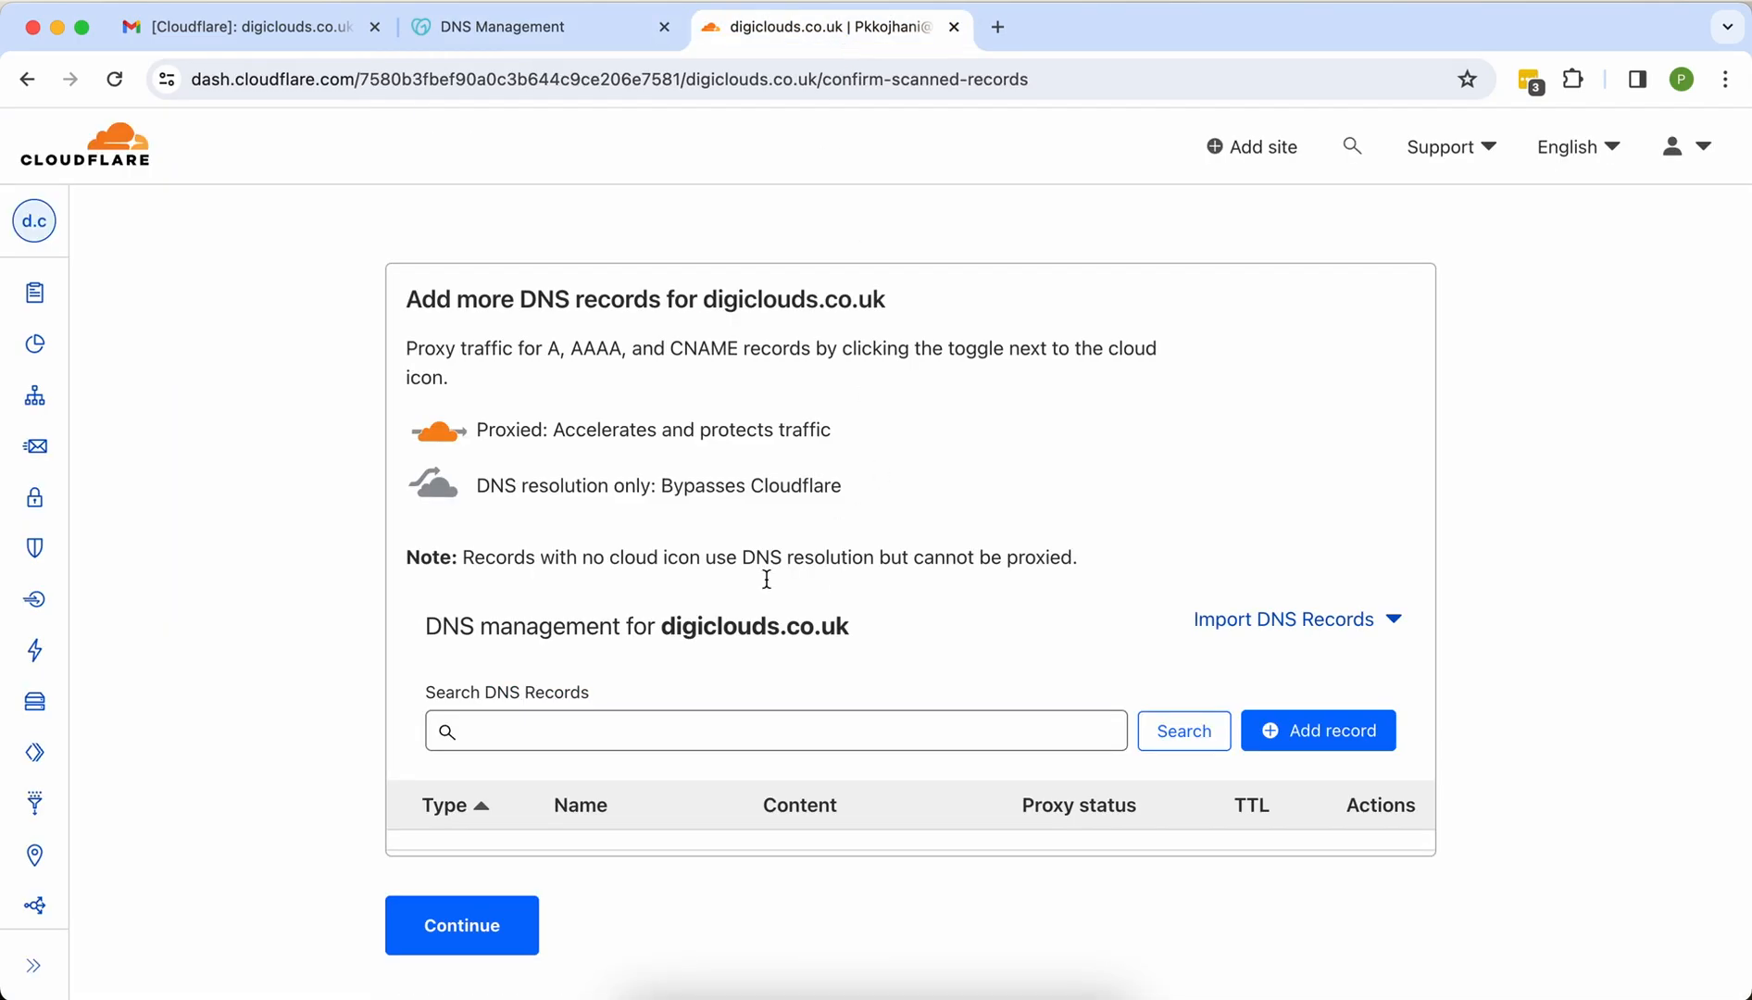
Step: Continue the site setup without any DNS records and confirm the Add records later notice
scroll(719, 618, down, 1)
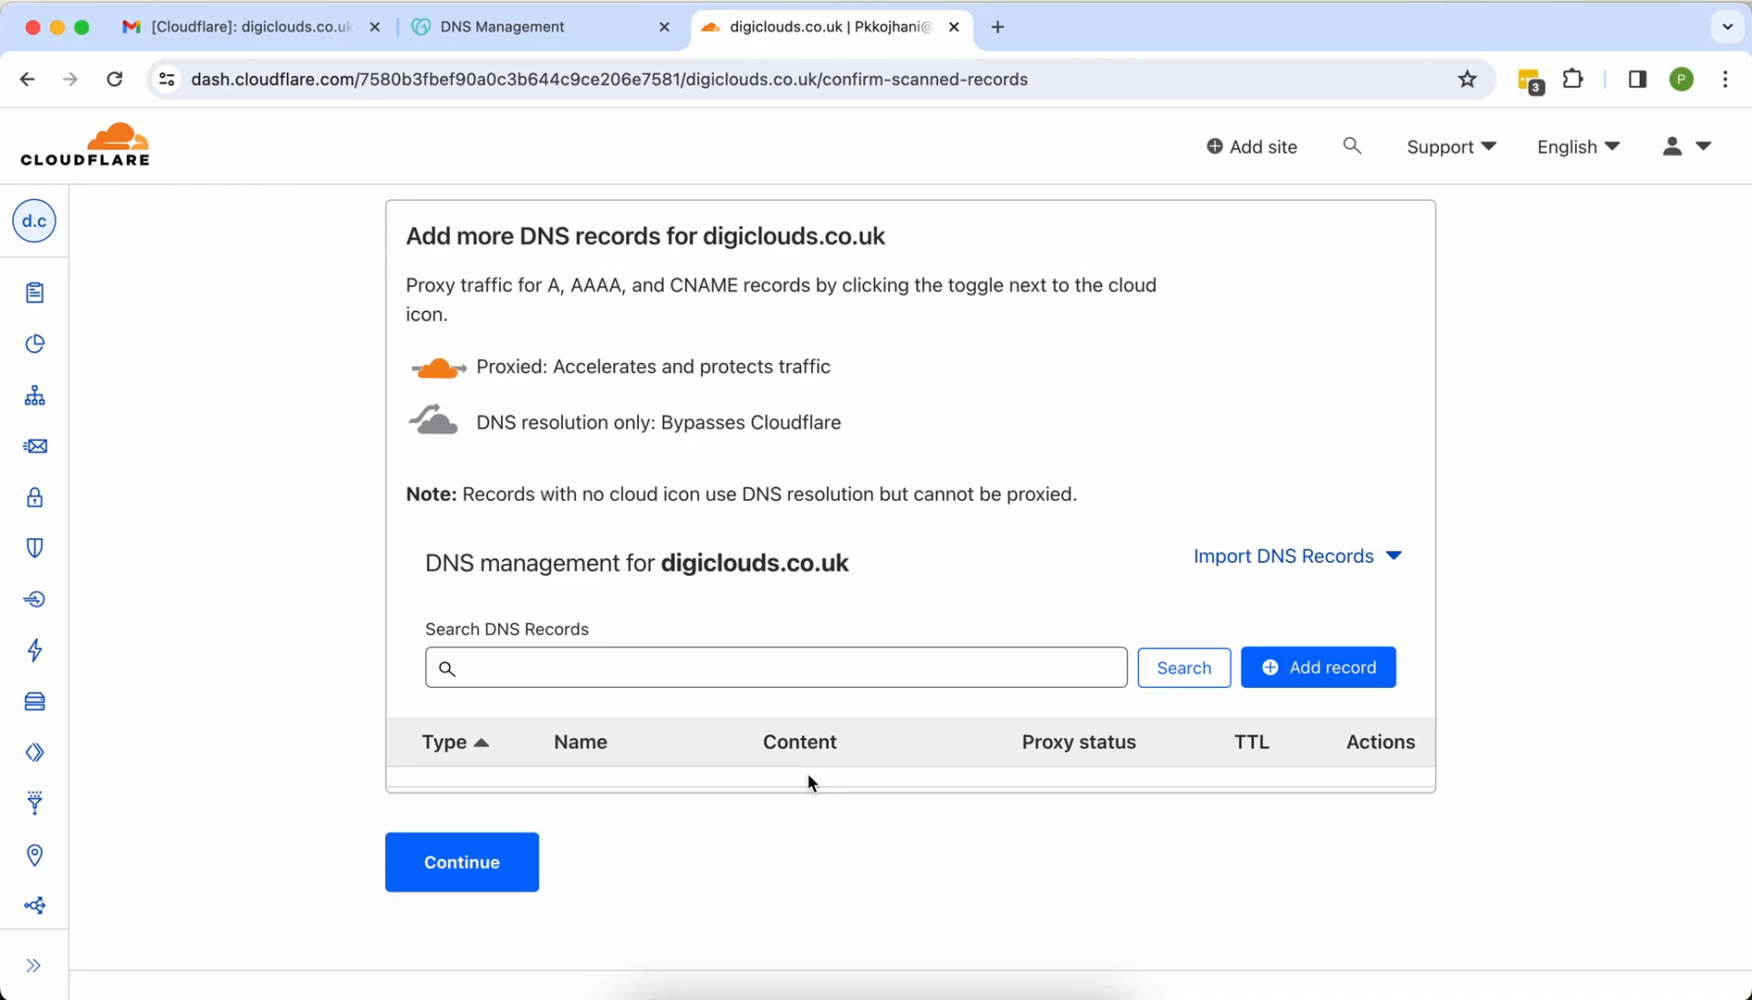
click(481, 876)
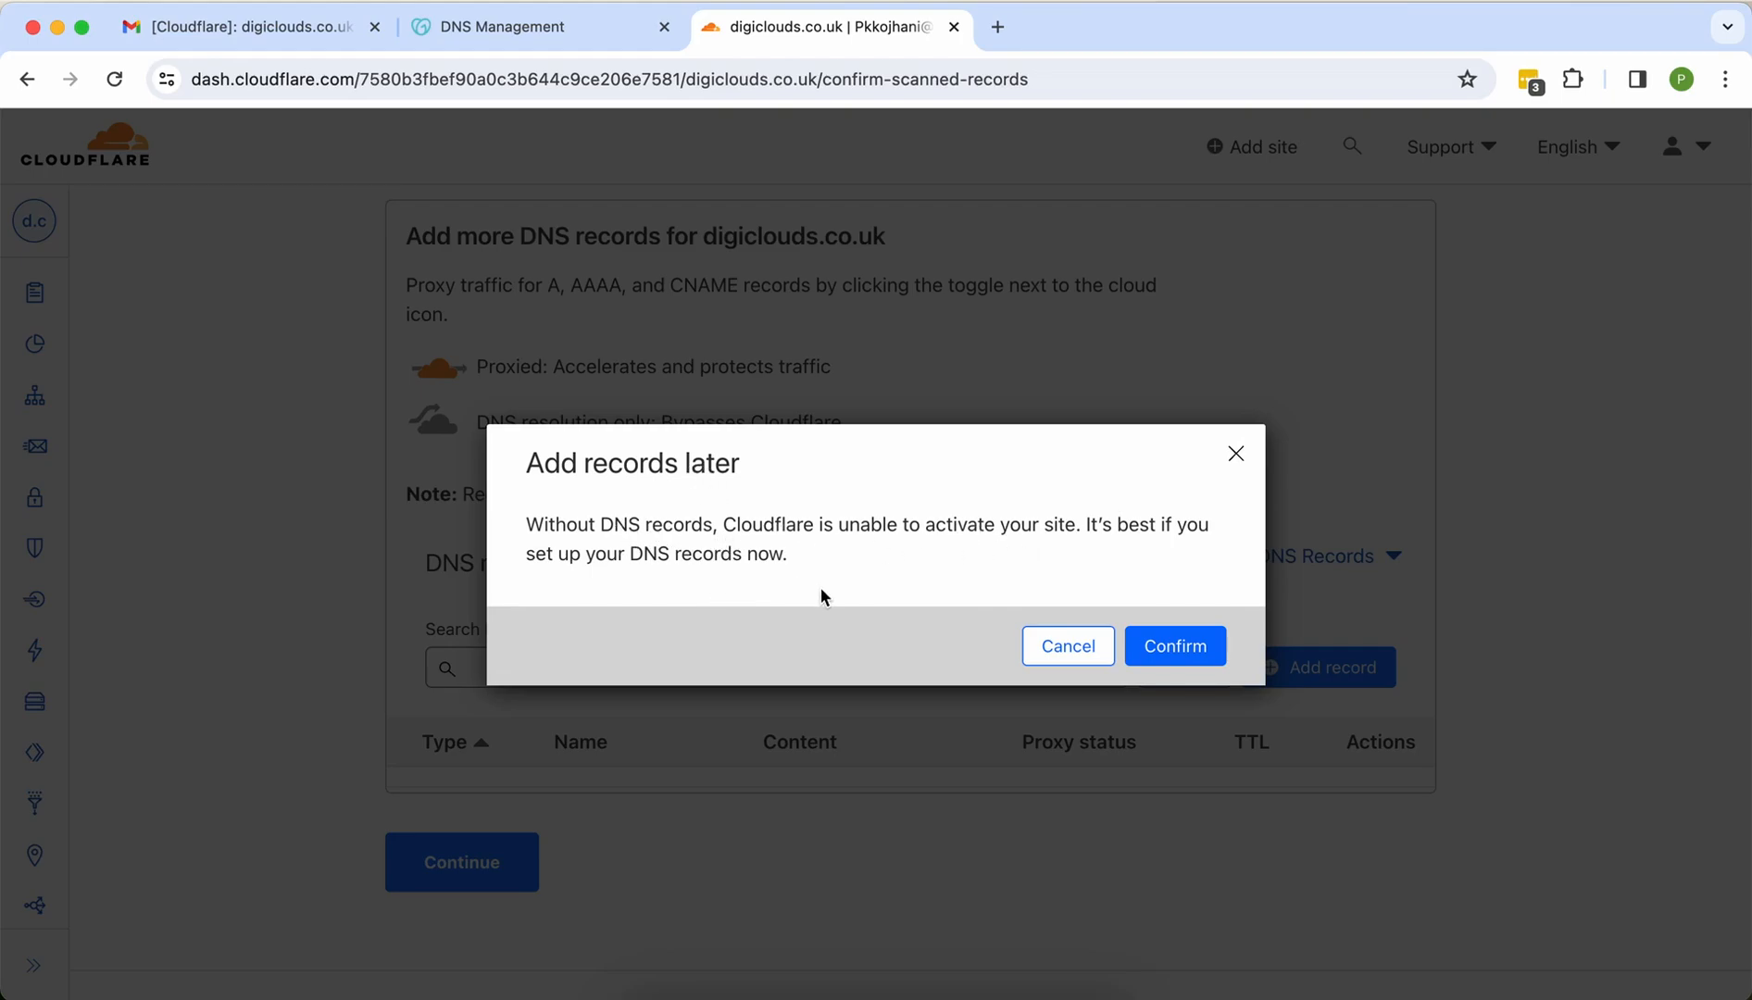
click(1165, 665)
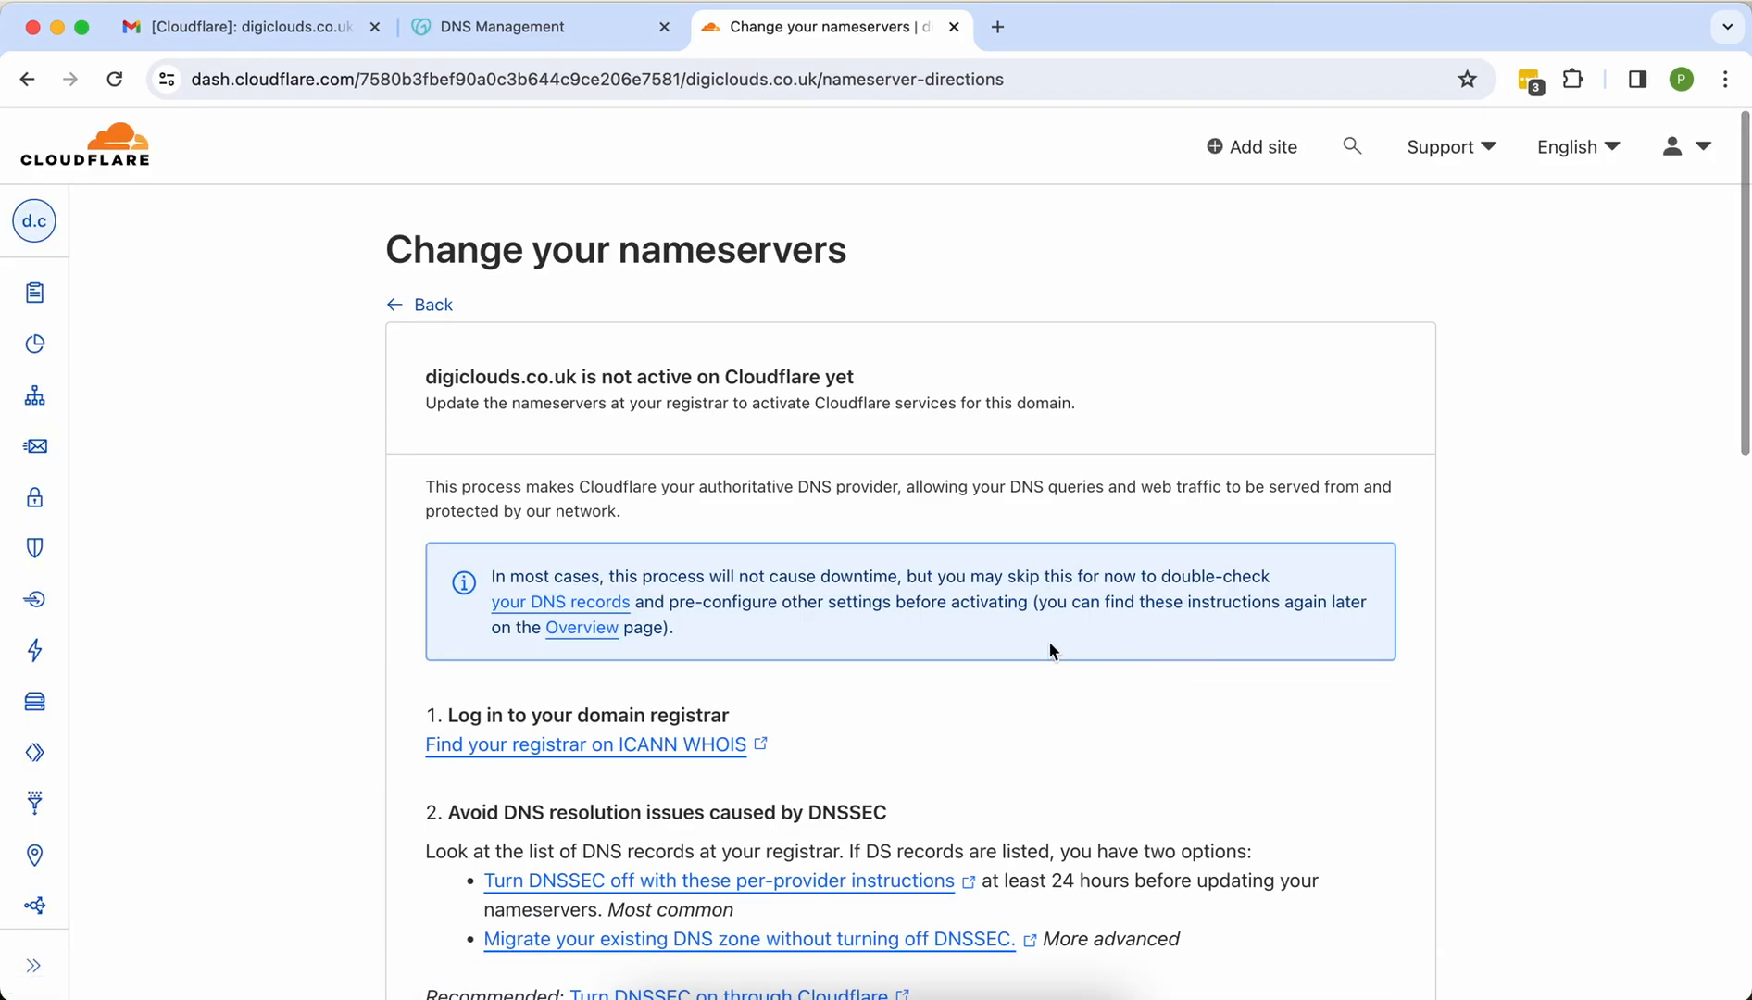
Step: Copy the assigned nameserver elinore.ns.cloudflare.com and open the nameserver editor for digiclouds.co.uk in GoDaddy
scroll(881, 648, down, 3)
scroll(882, 652, down, 5)
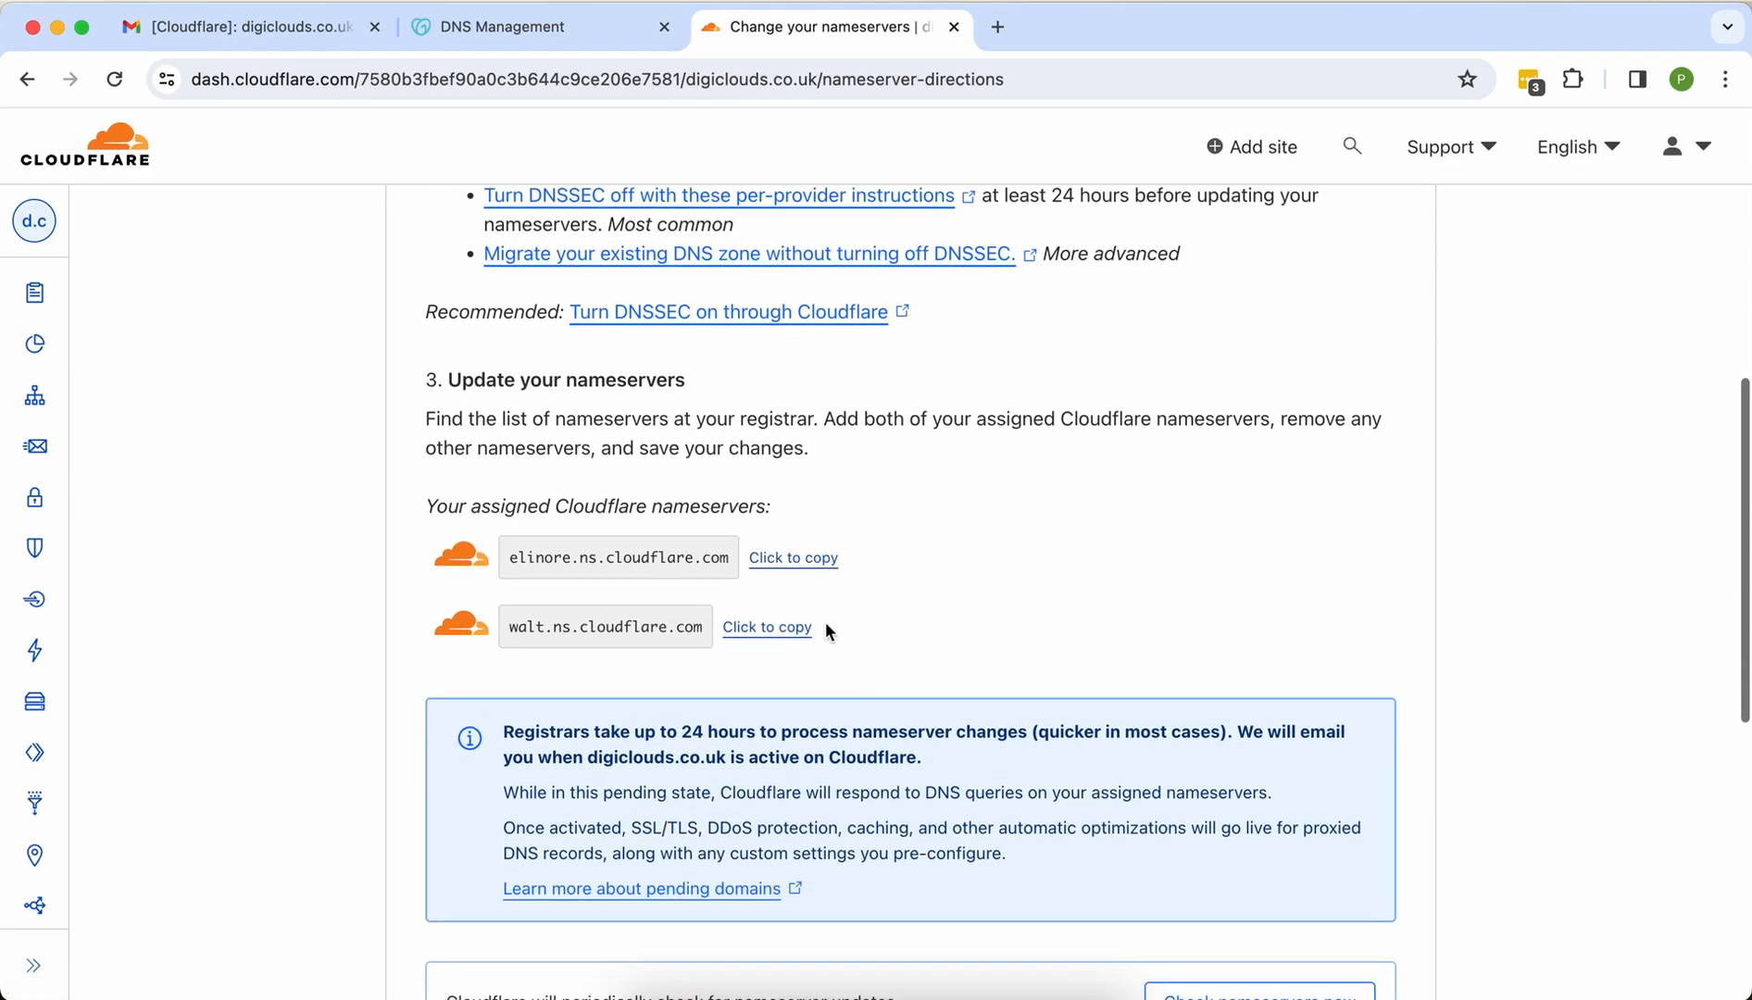
click(802, 560)
click(569, 26)
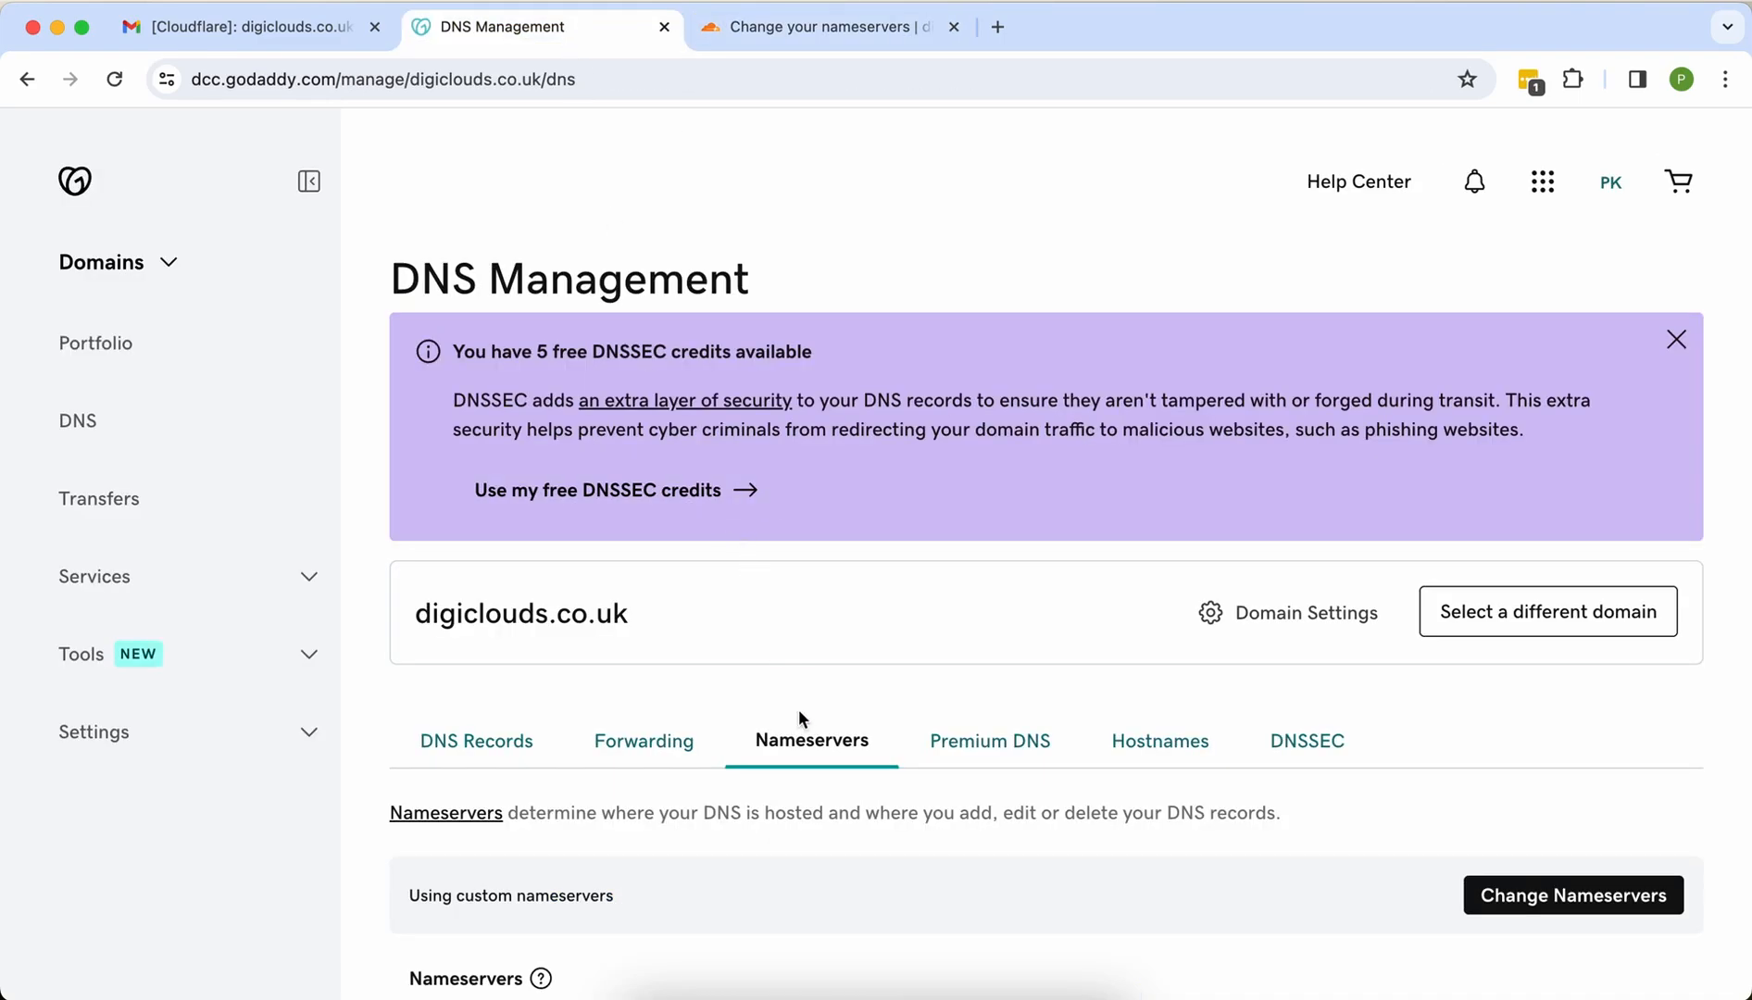
scroll(804, 744, down, 2)
click(1588, 722)
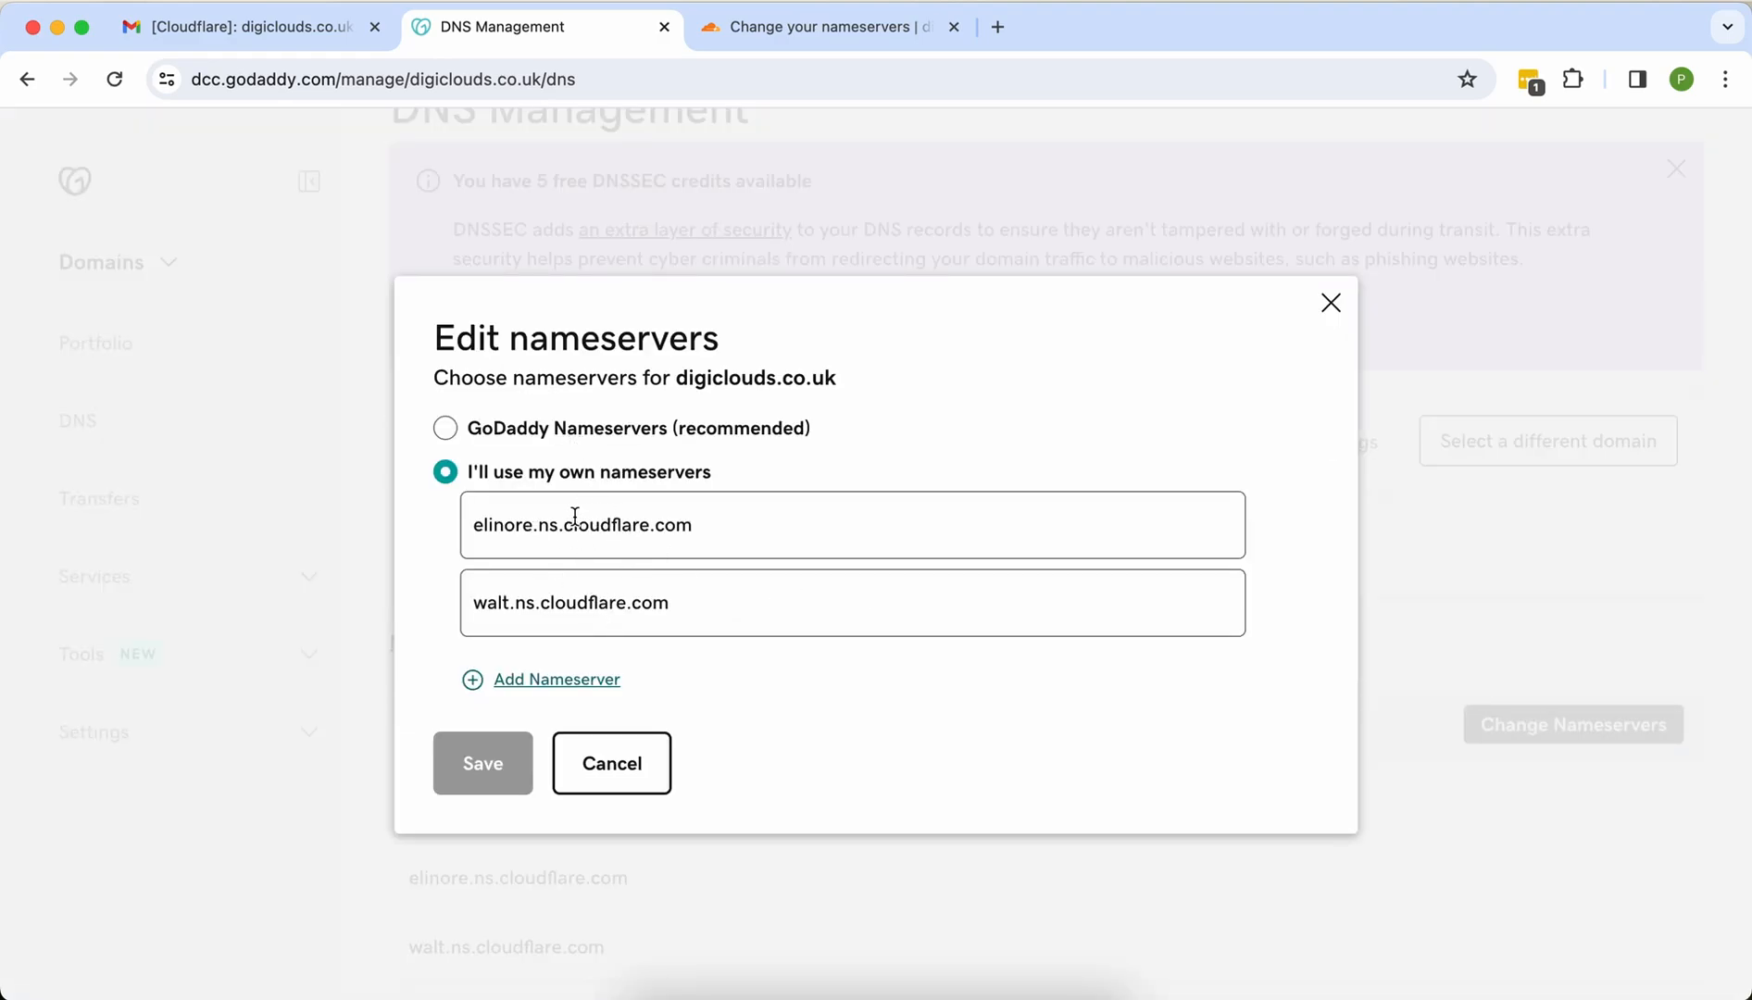
Step: Choose to use own nameservers instead of GoDaddy's and set the first one to elinore.ns.cloudflare.com
click(541, 429)
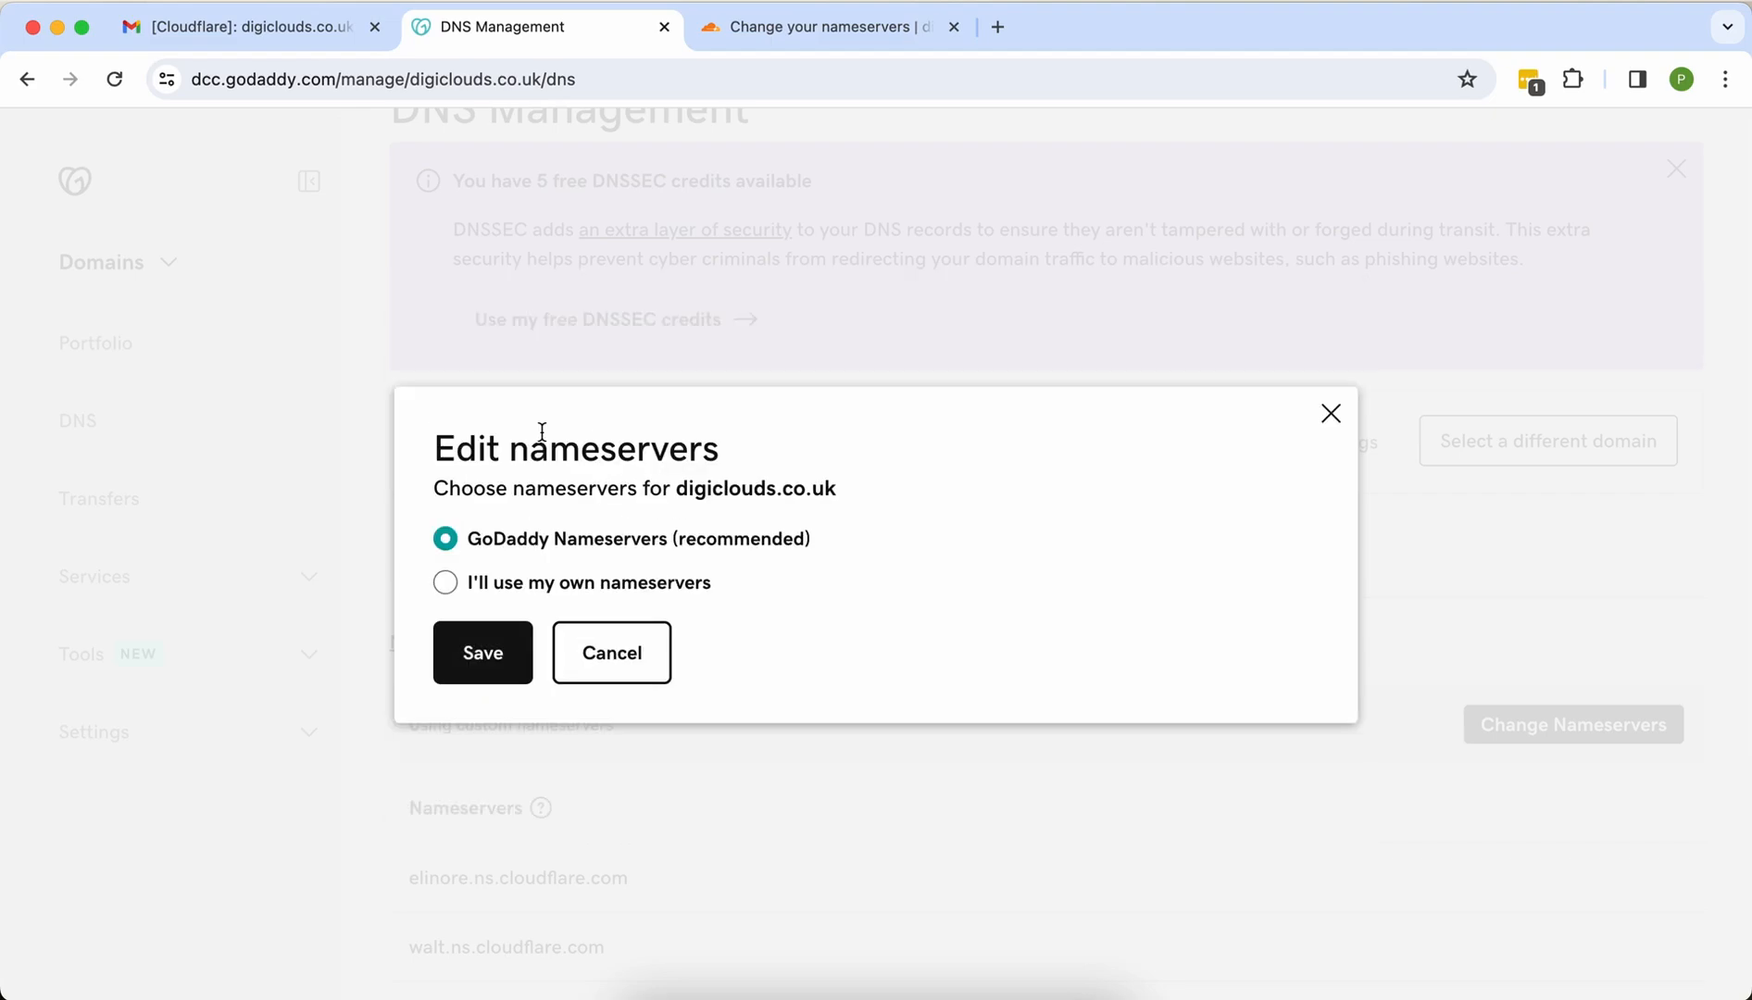
click(535, 598)
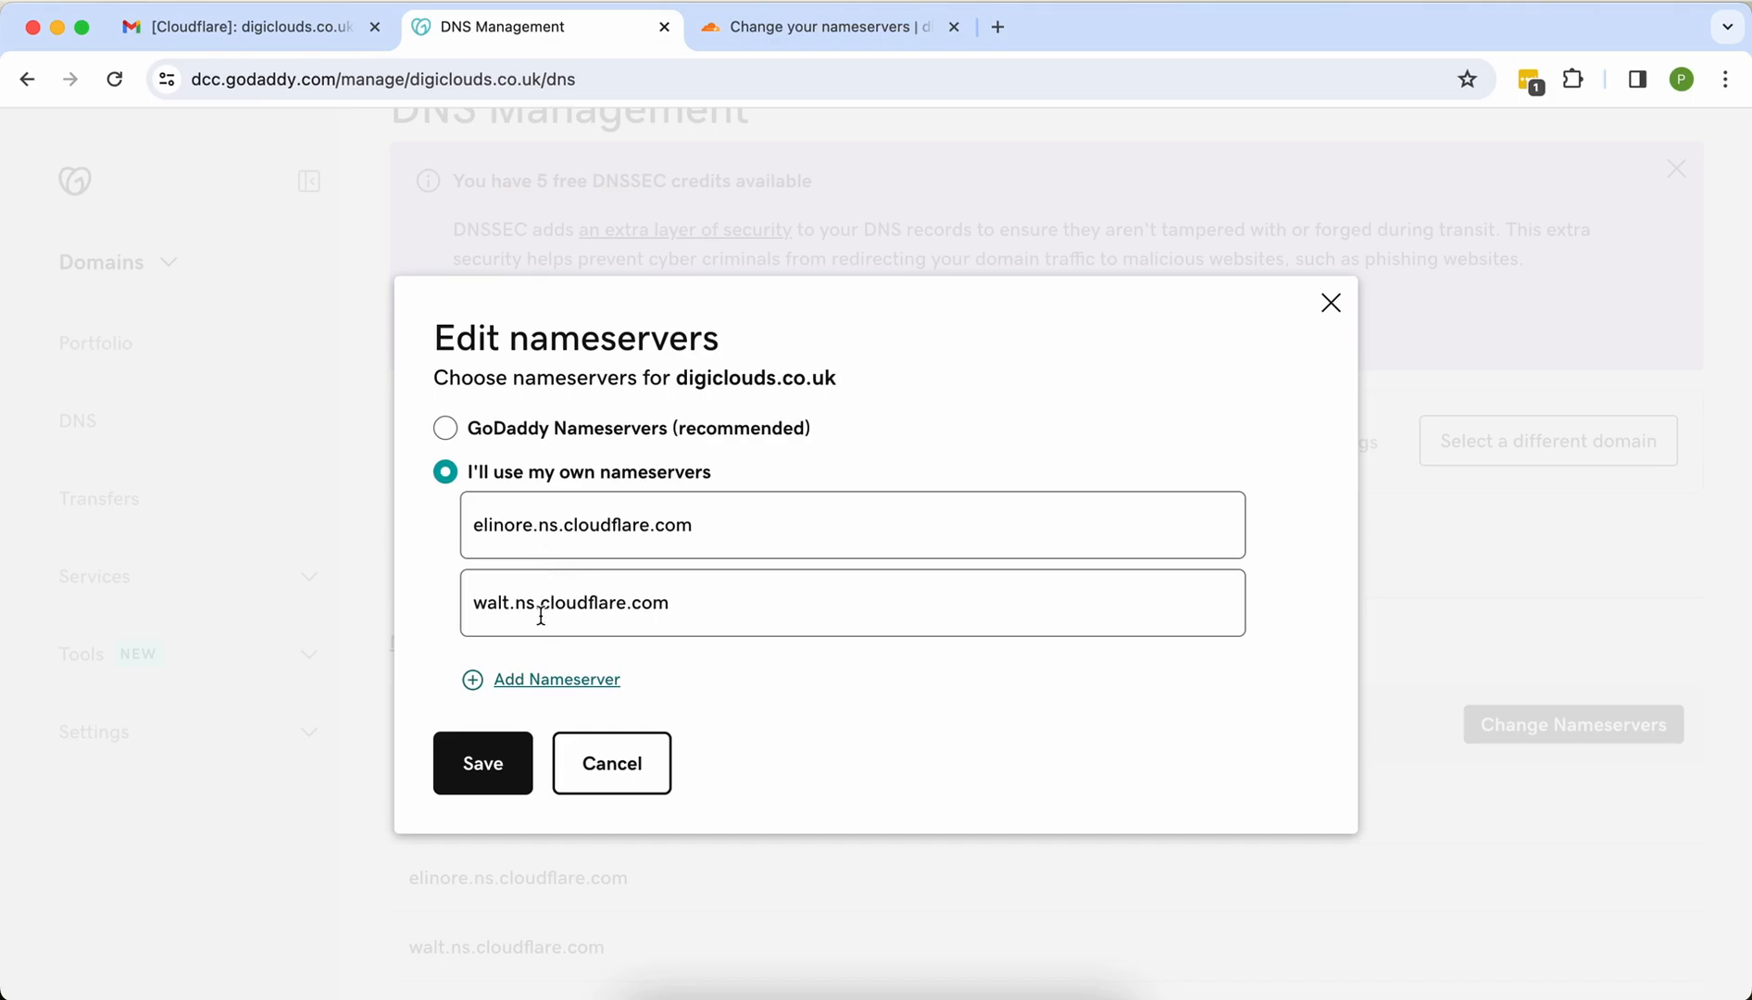
double_click(736, 524)
triple_click(737, 524)
click(736, 524)
Step: Copy walt.ns.cloudflare.com from Cloudflare and enter it as the second custom nameserver in GoDaddy
click(801, 28)
click(769, 629)
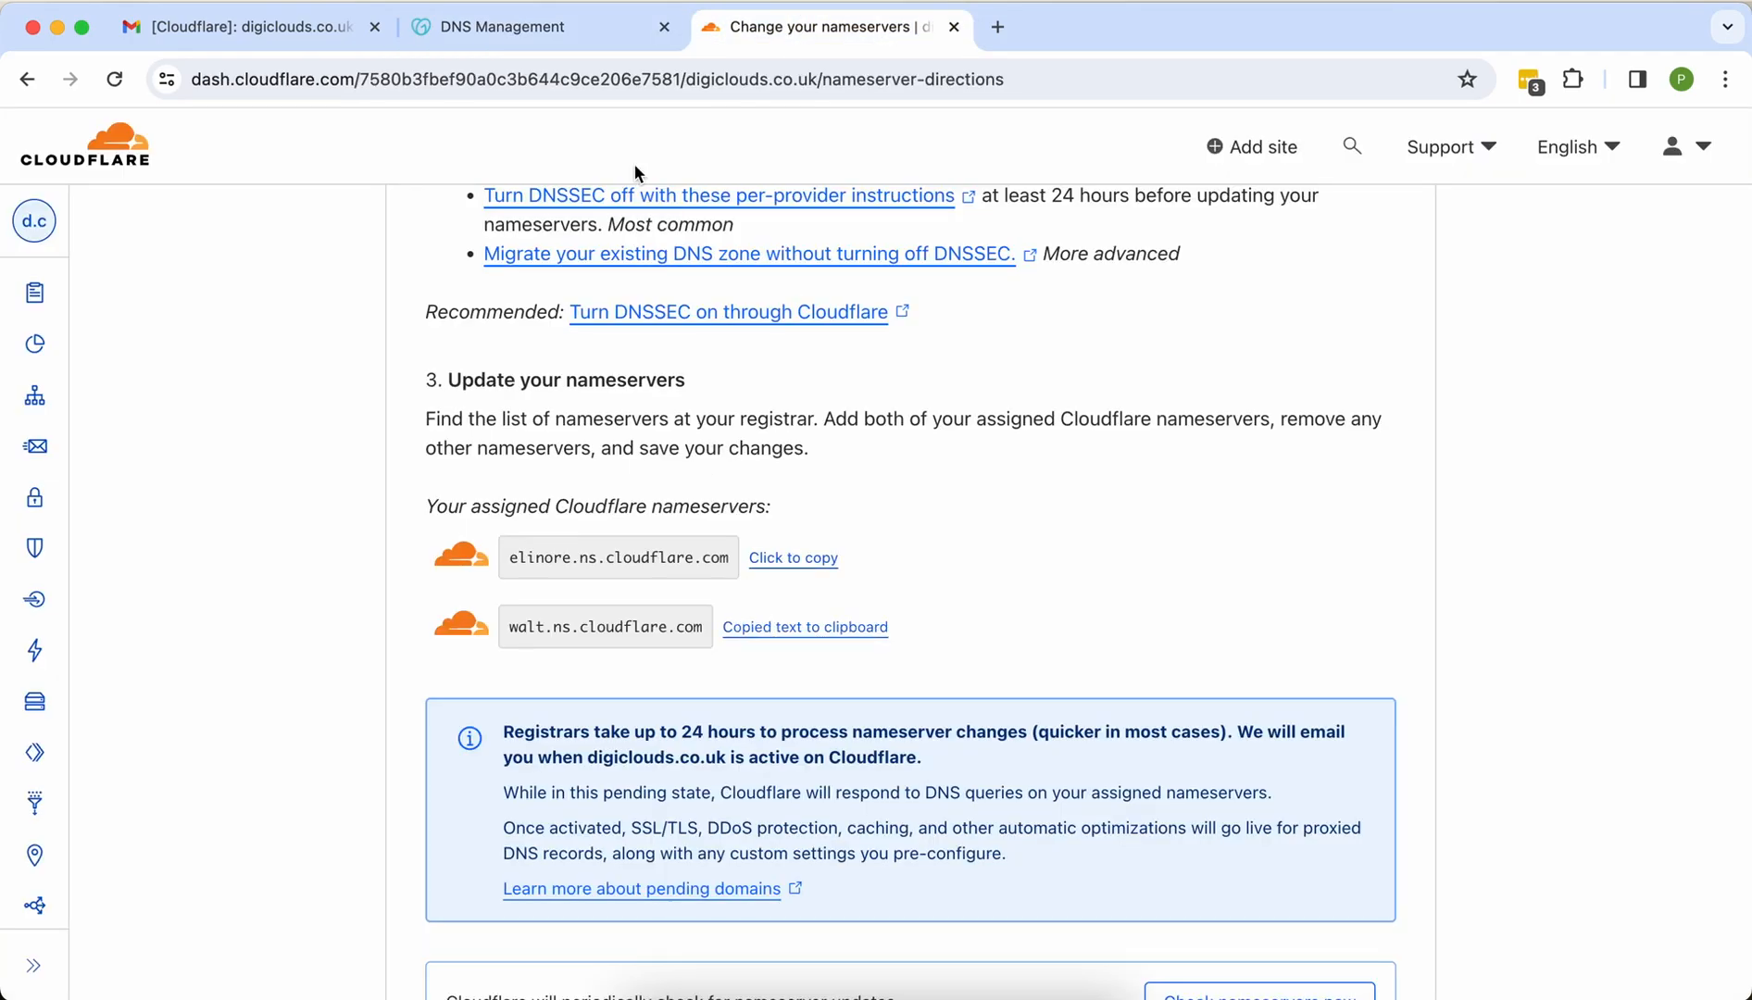
click(575, 32)
triple_click(586, 601)
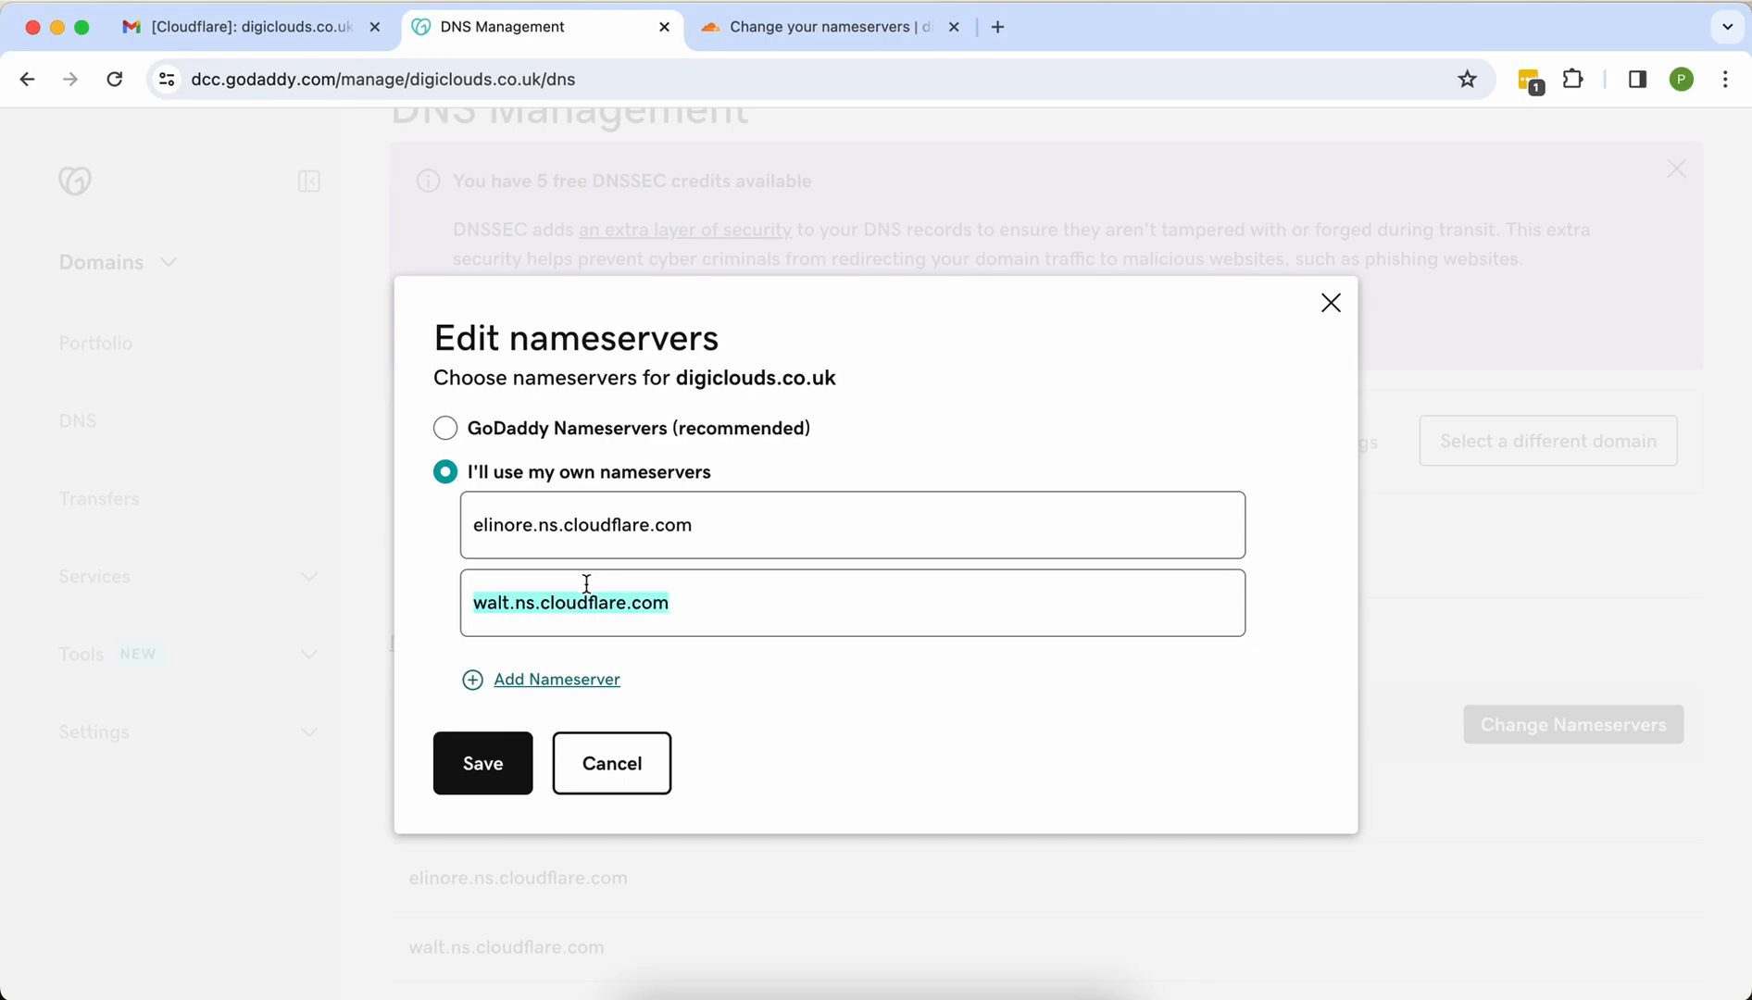
key(super+v)
Step: Try to save the custom nameservers for digiclouds.co.uk, retry the update, and cancel the edit
click(491, 762)
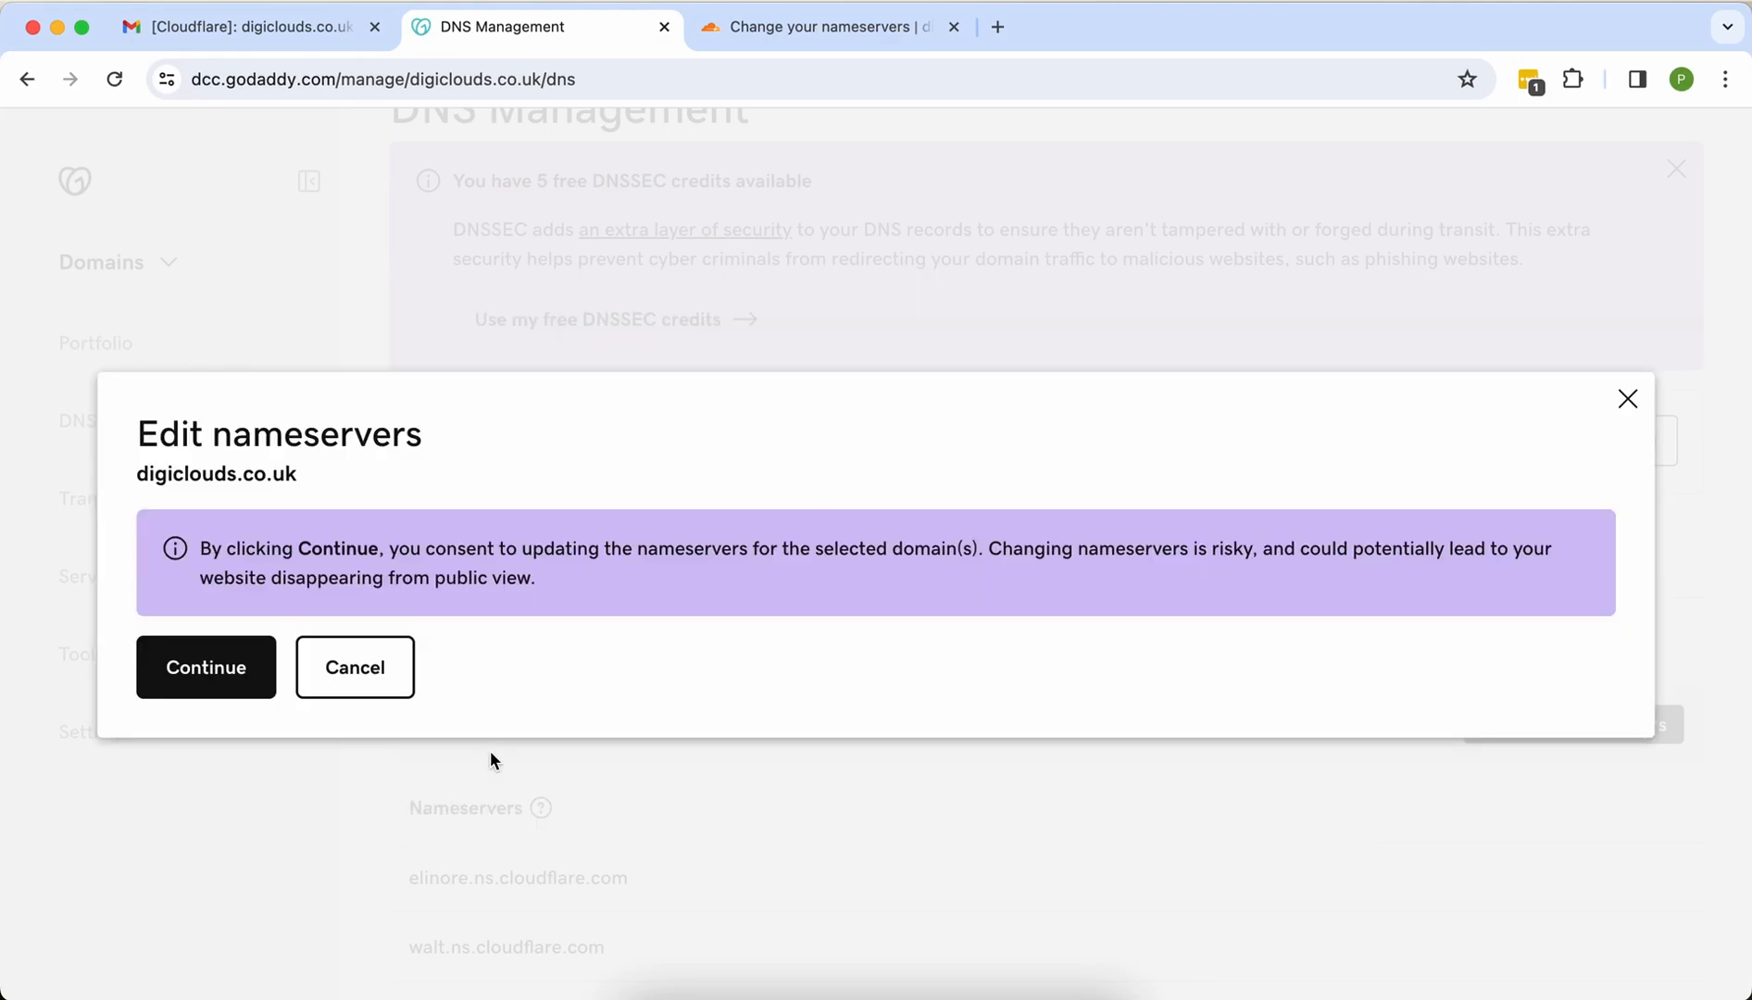
click(196, 690)
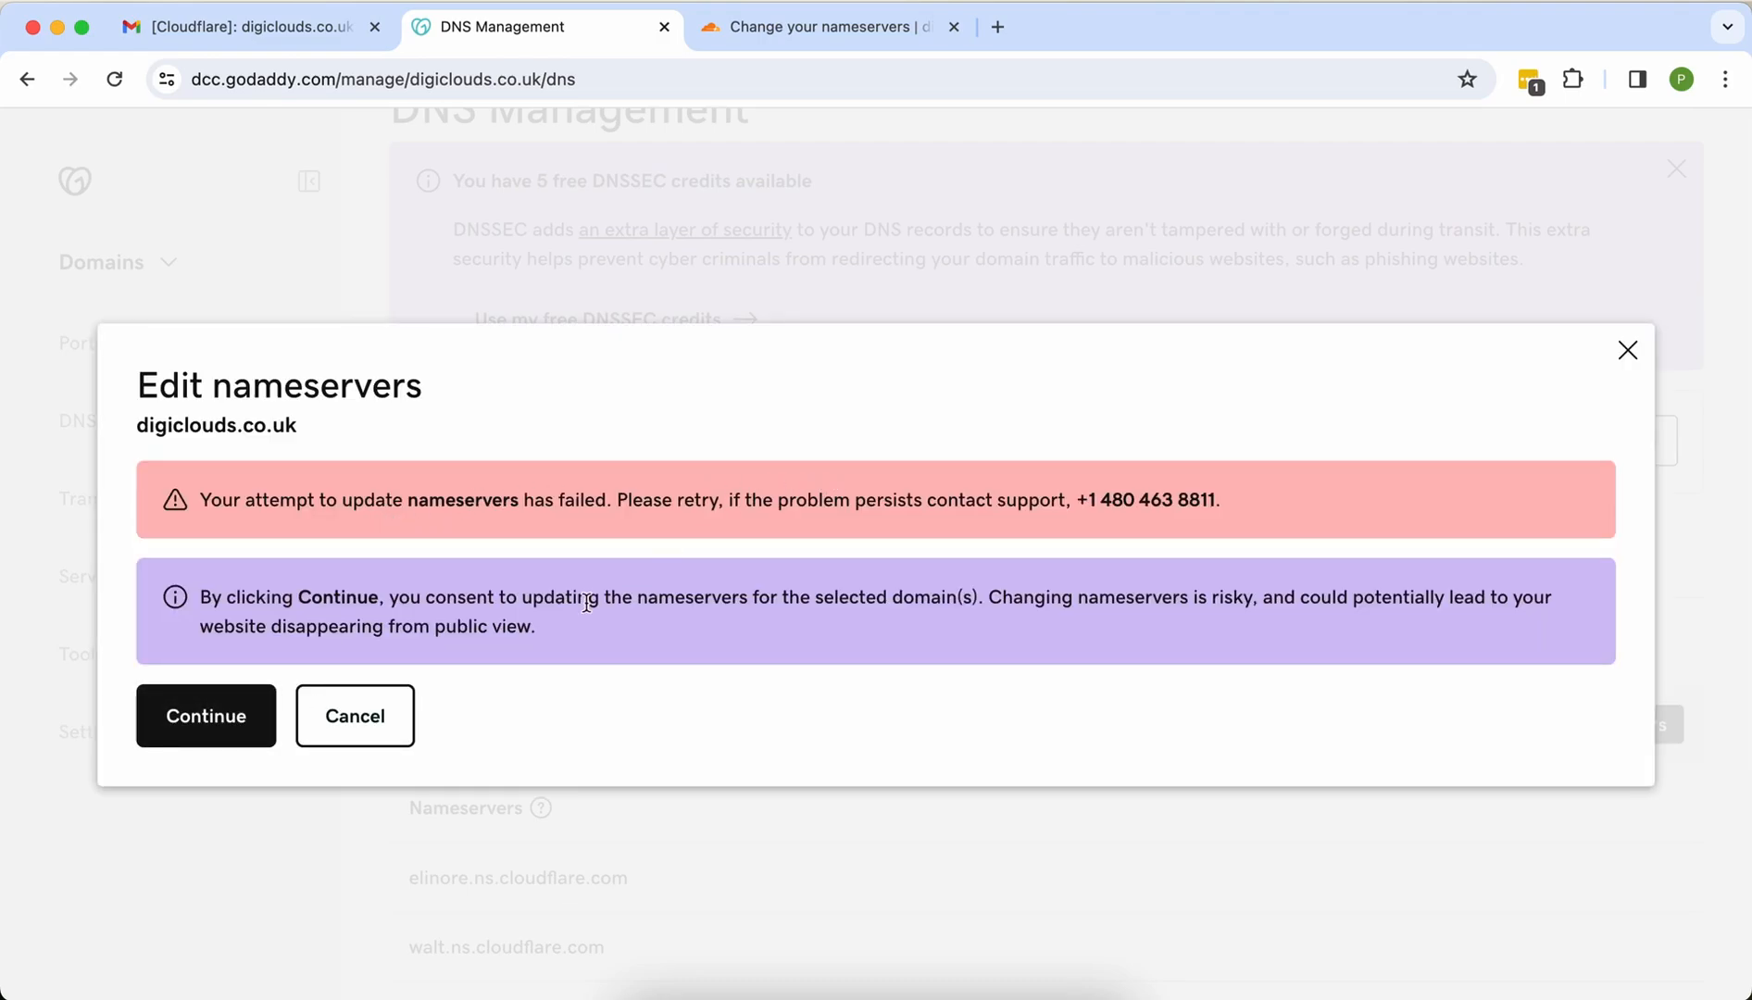
click(250, 742)
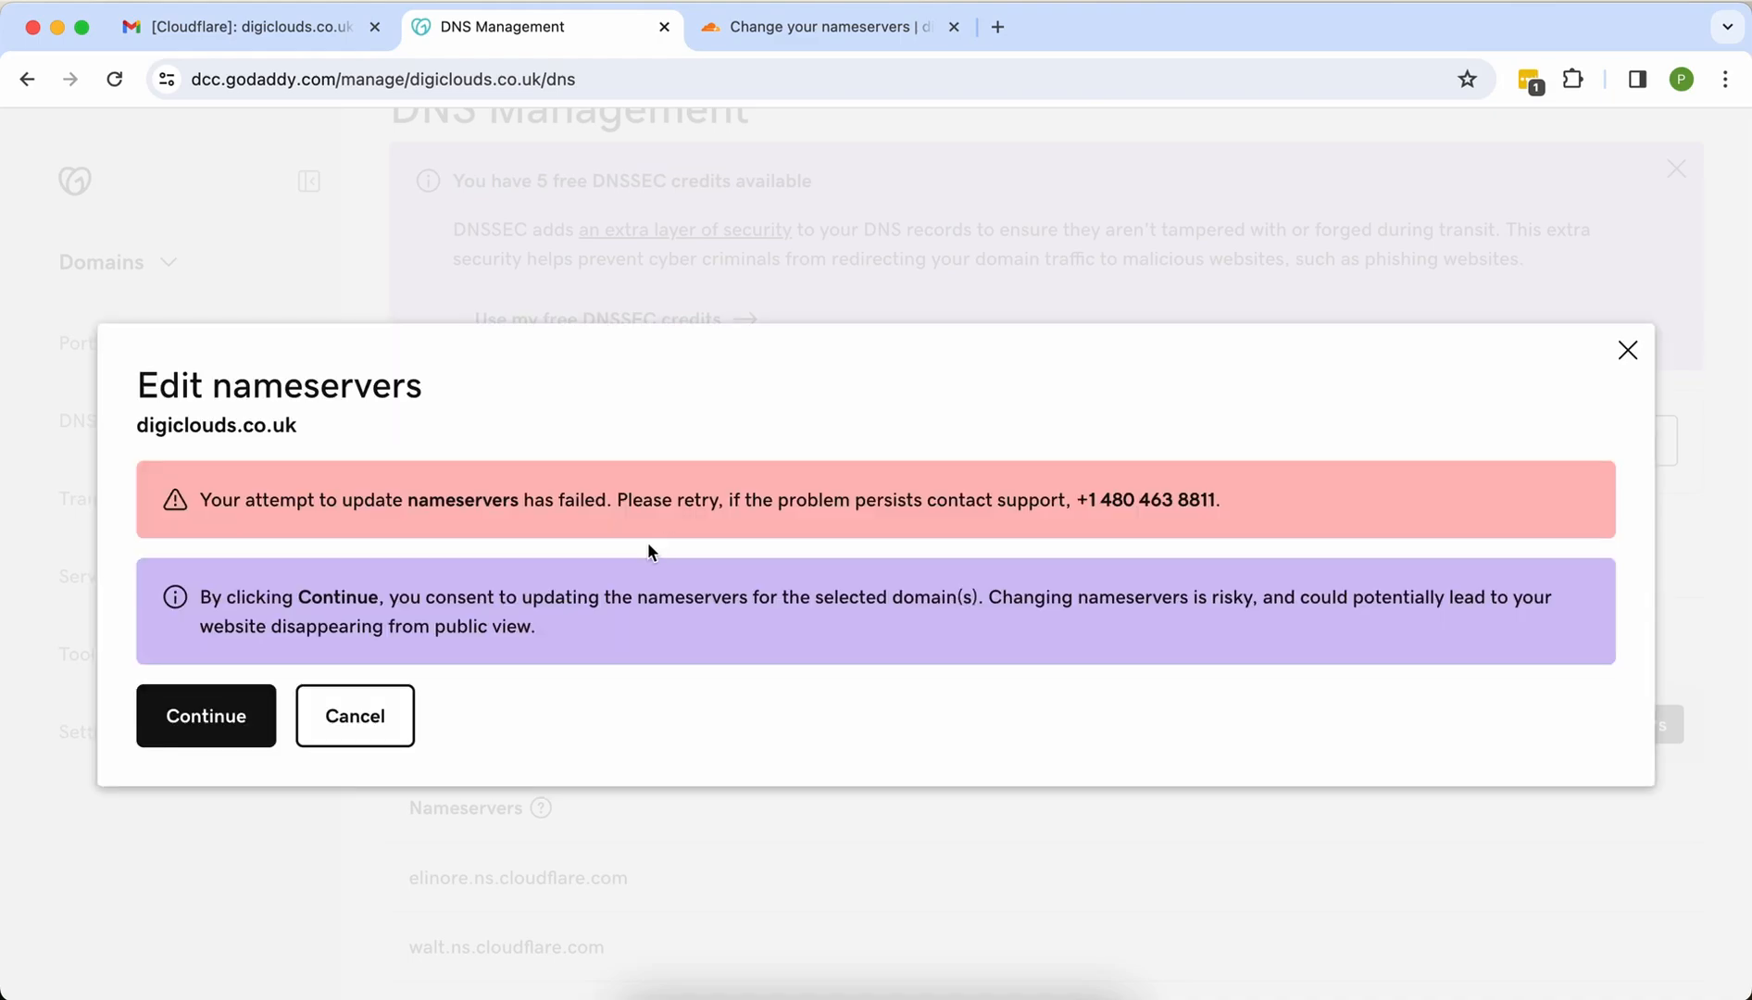
click(389, 723)
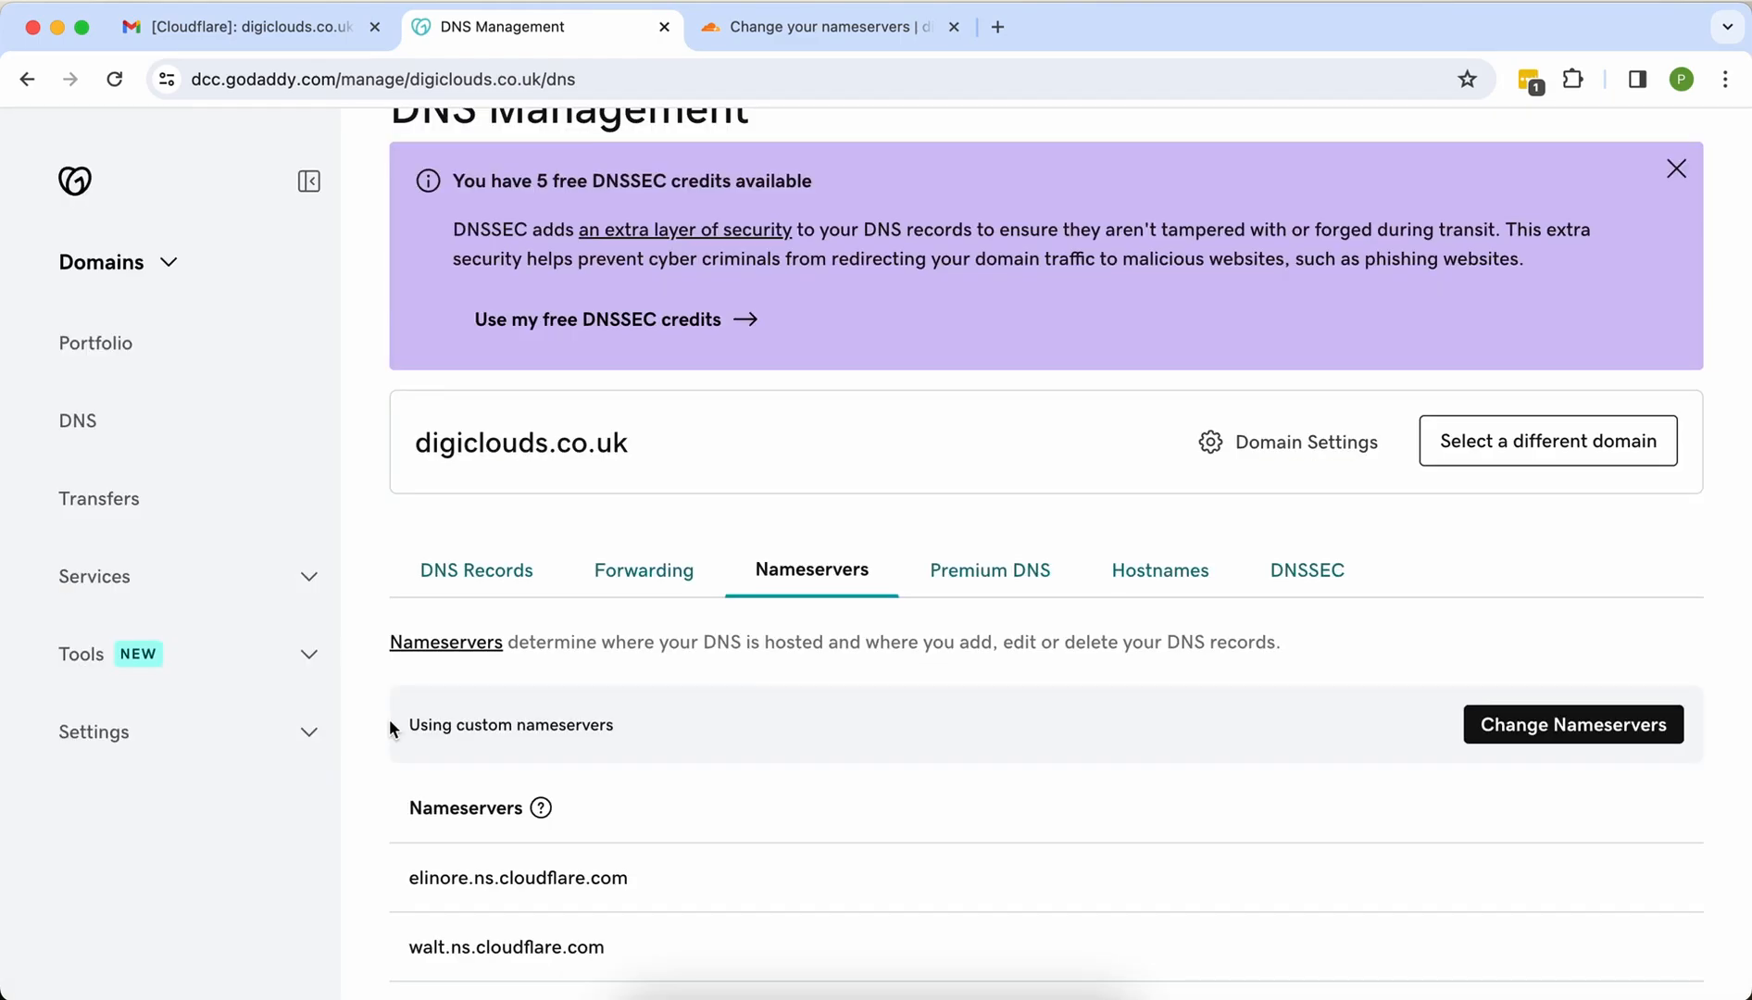
Step: Return to Cloudflare and continue past the nameserver instructions to the Quick Start Guide
click(814, 41)
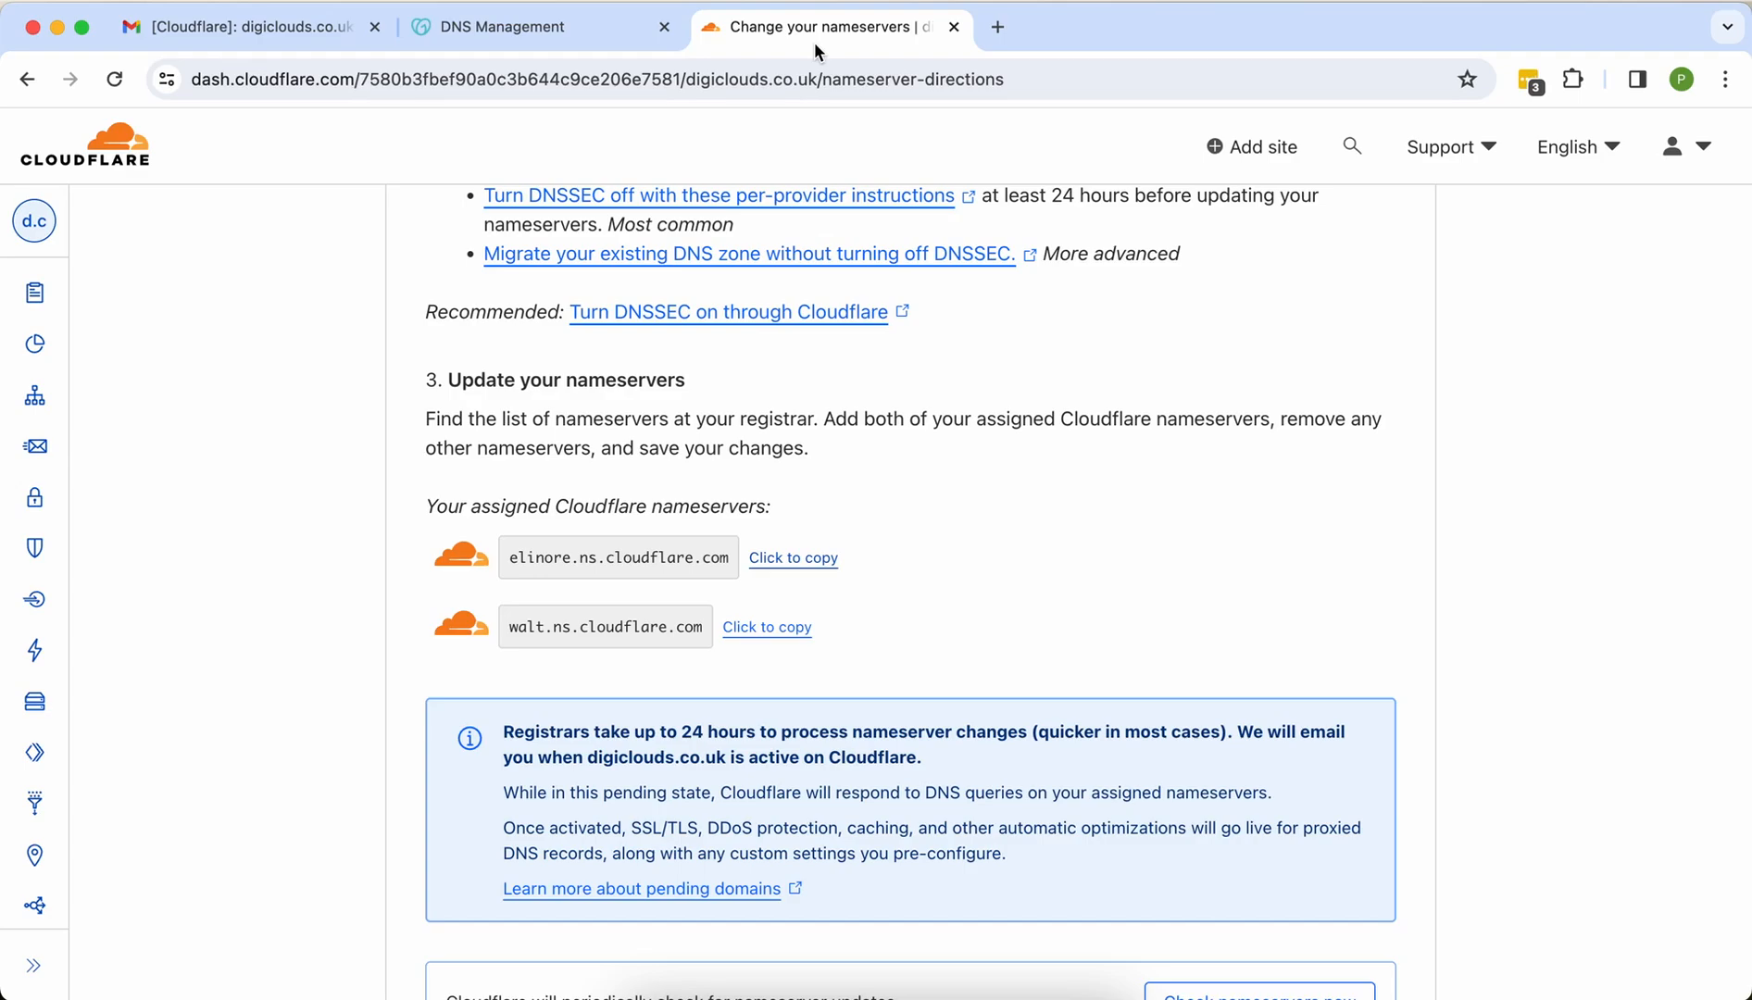
scroll(951, 334, down, 5)
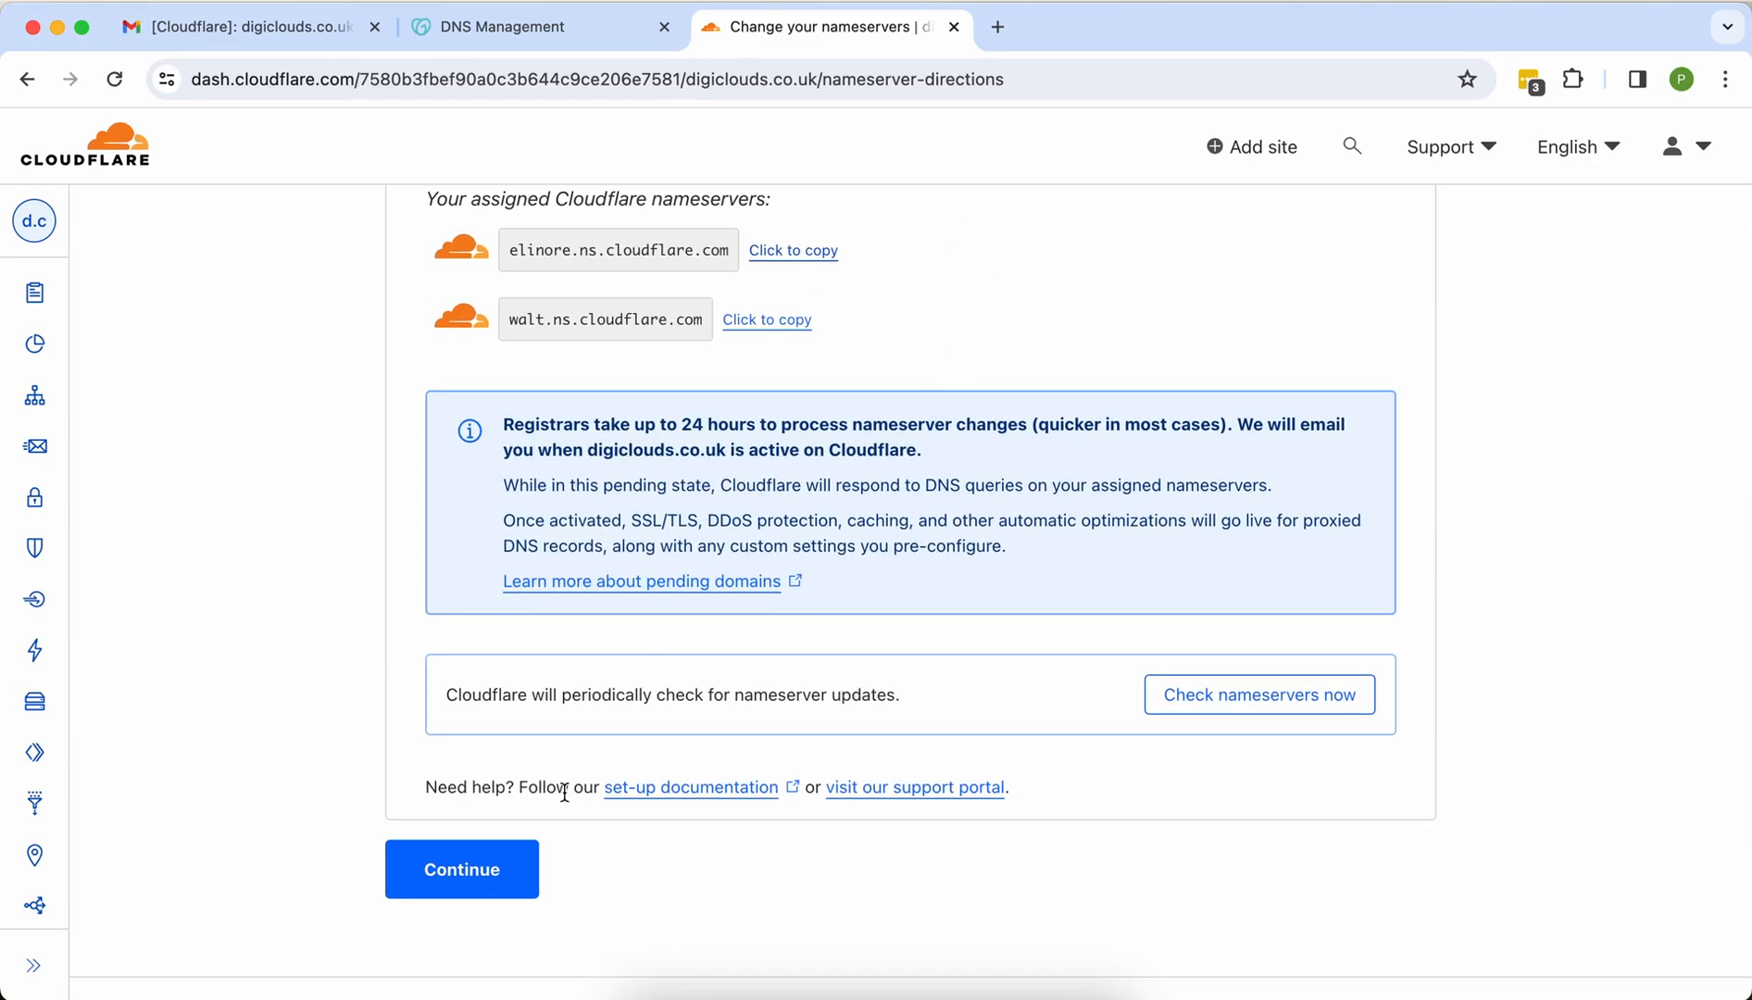
click(497, 874)
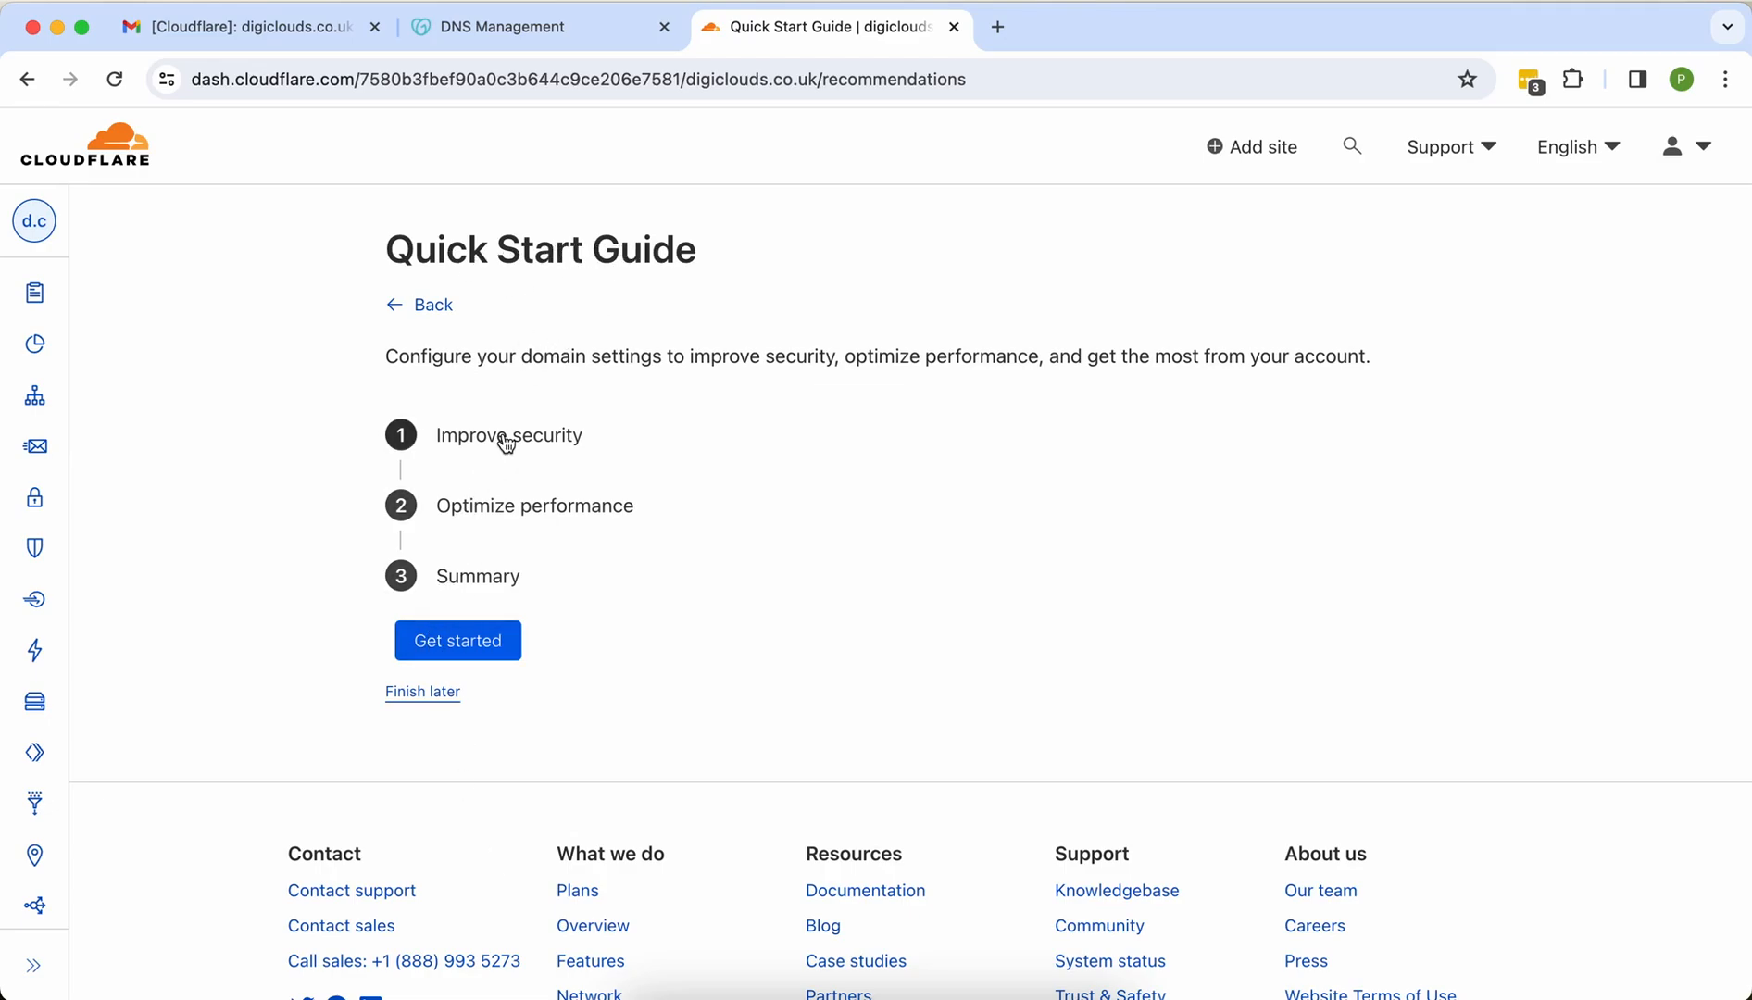
Step: Start the Quick Start Guide and save Automatic HTTPS Rewrites as enabled
click(467, 651)
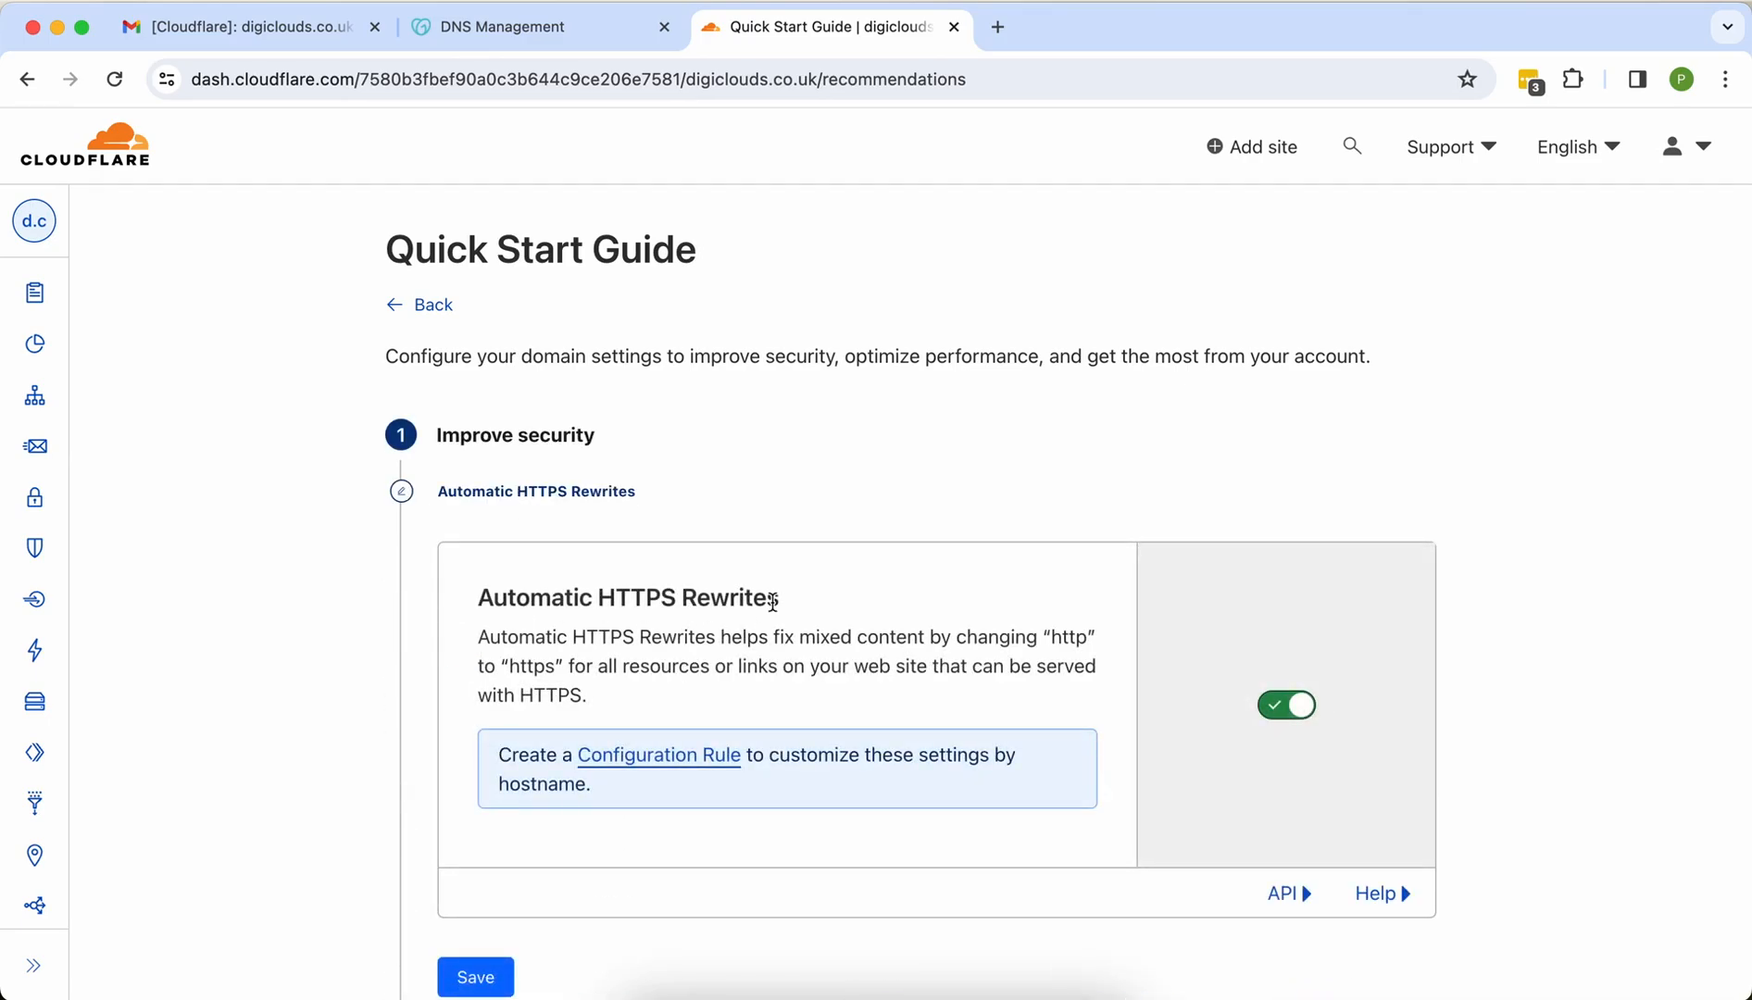
scroll(770, 605, down, 2)
scroll(769, 604, down, 1)
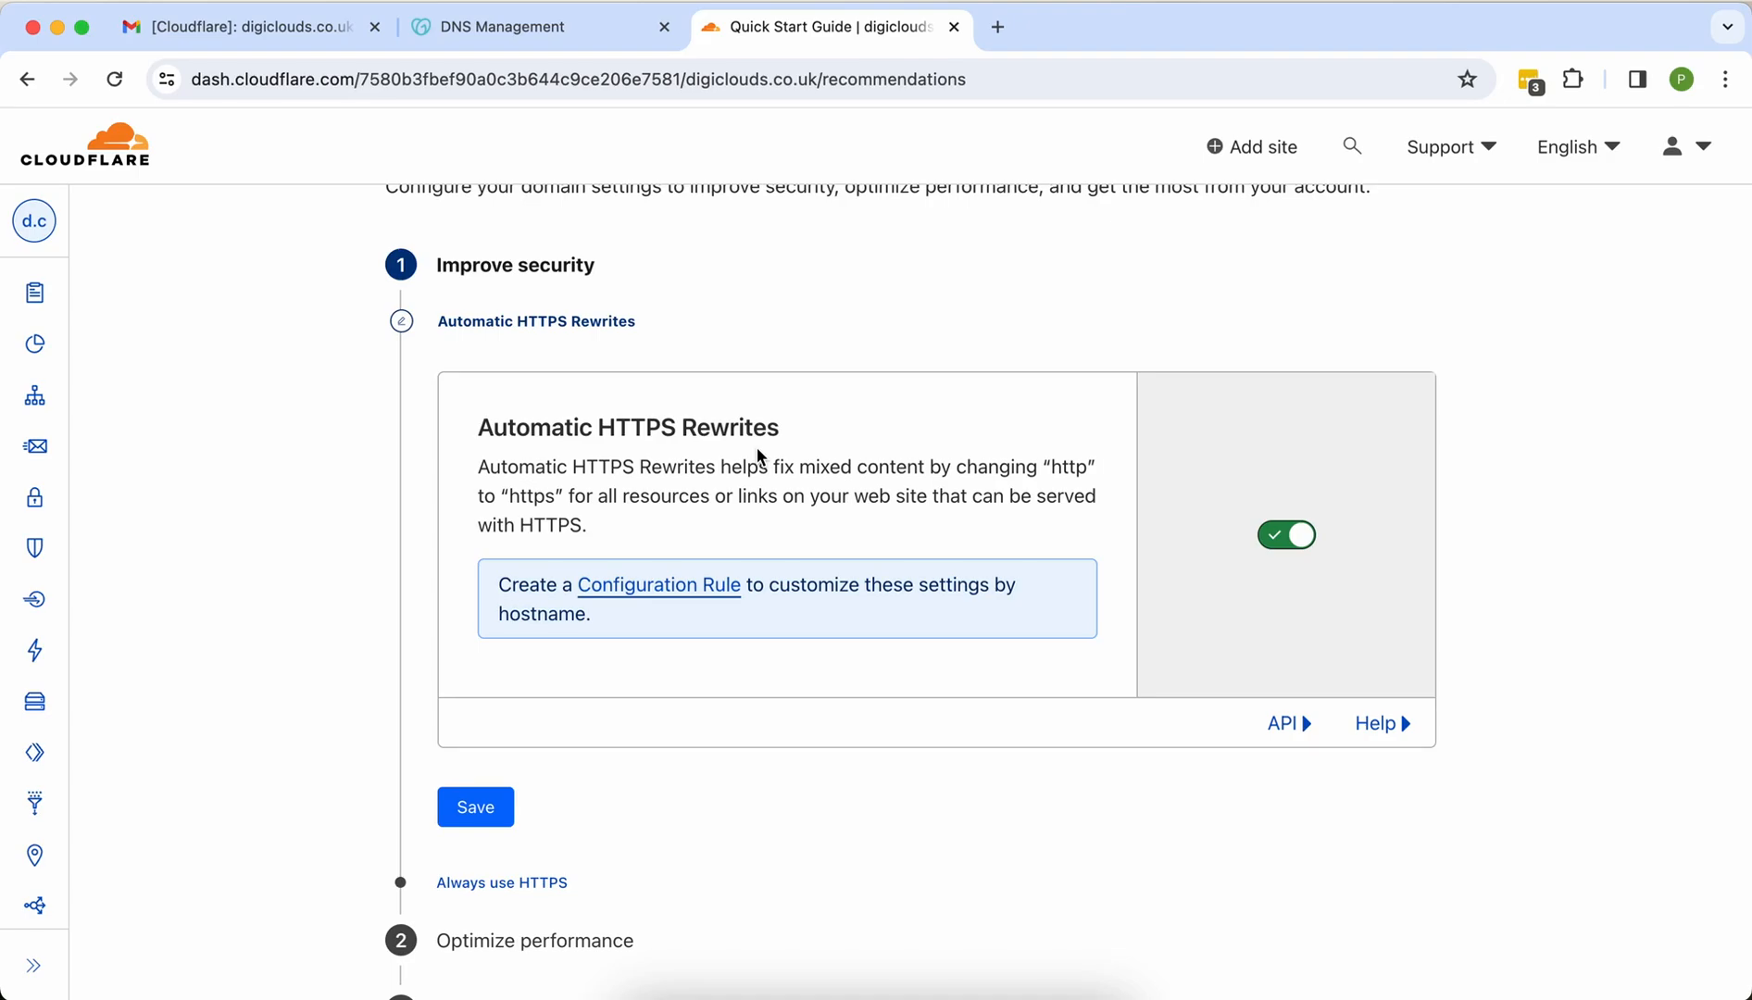
scroll(1038, 565, down, 2)
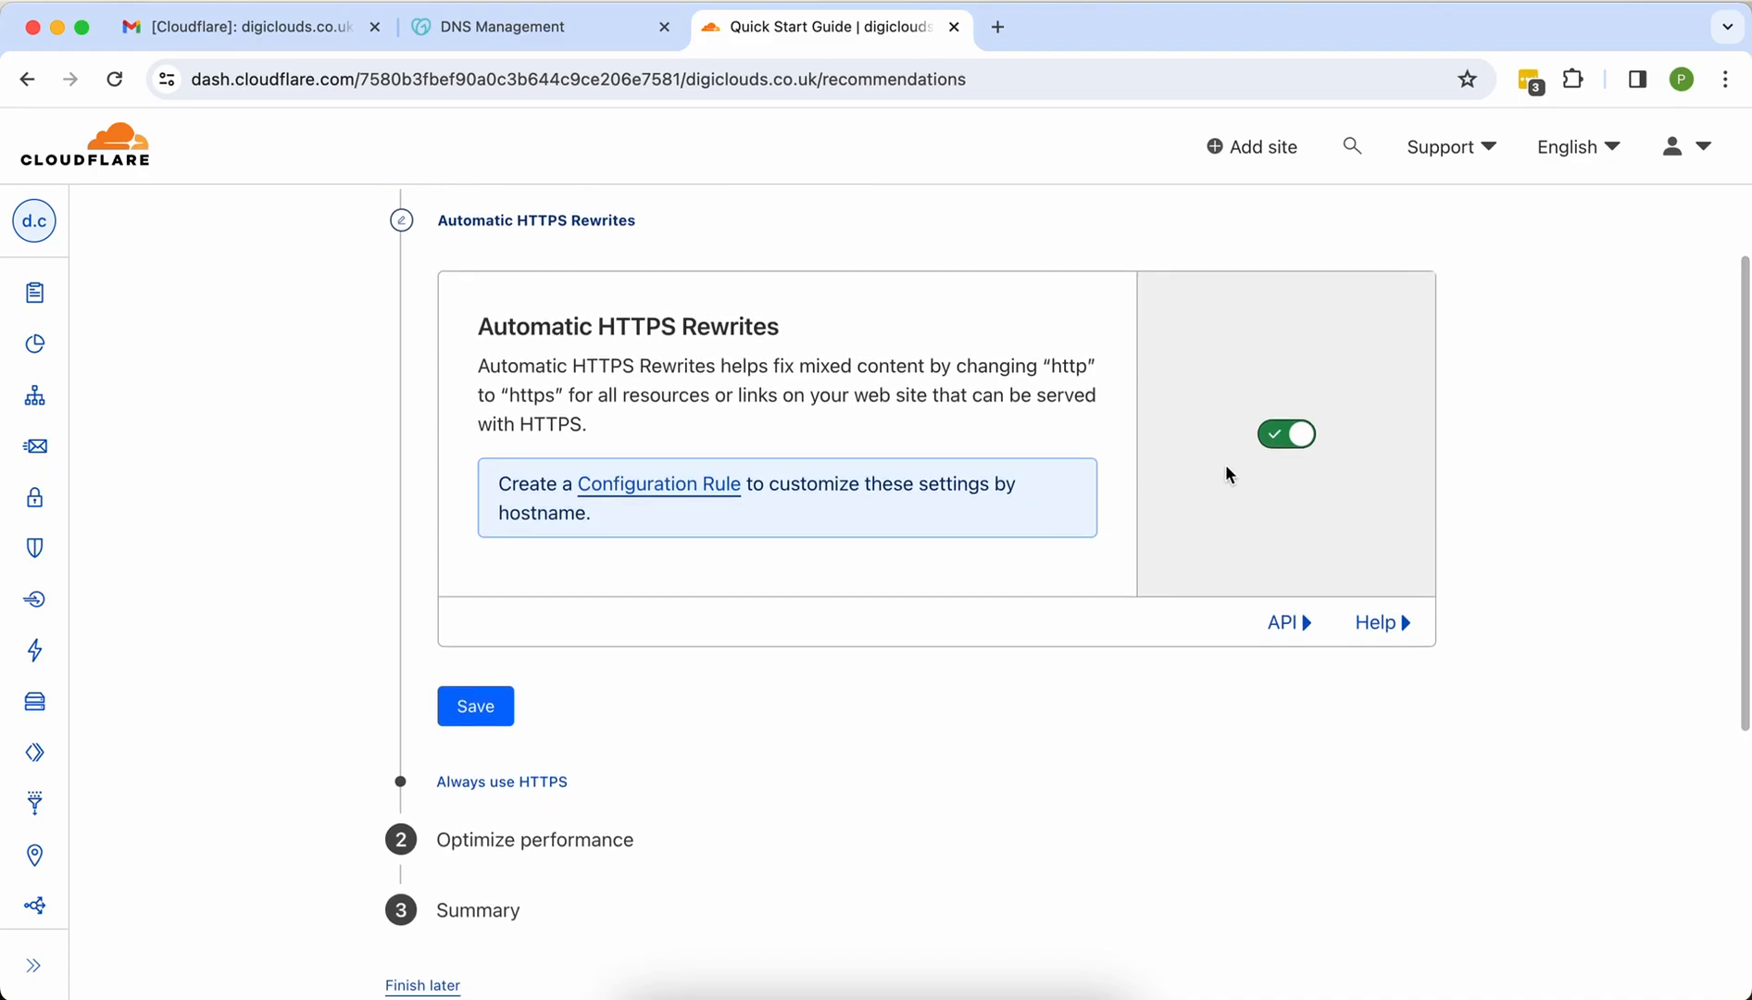
click(479, 709)
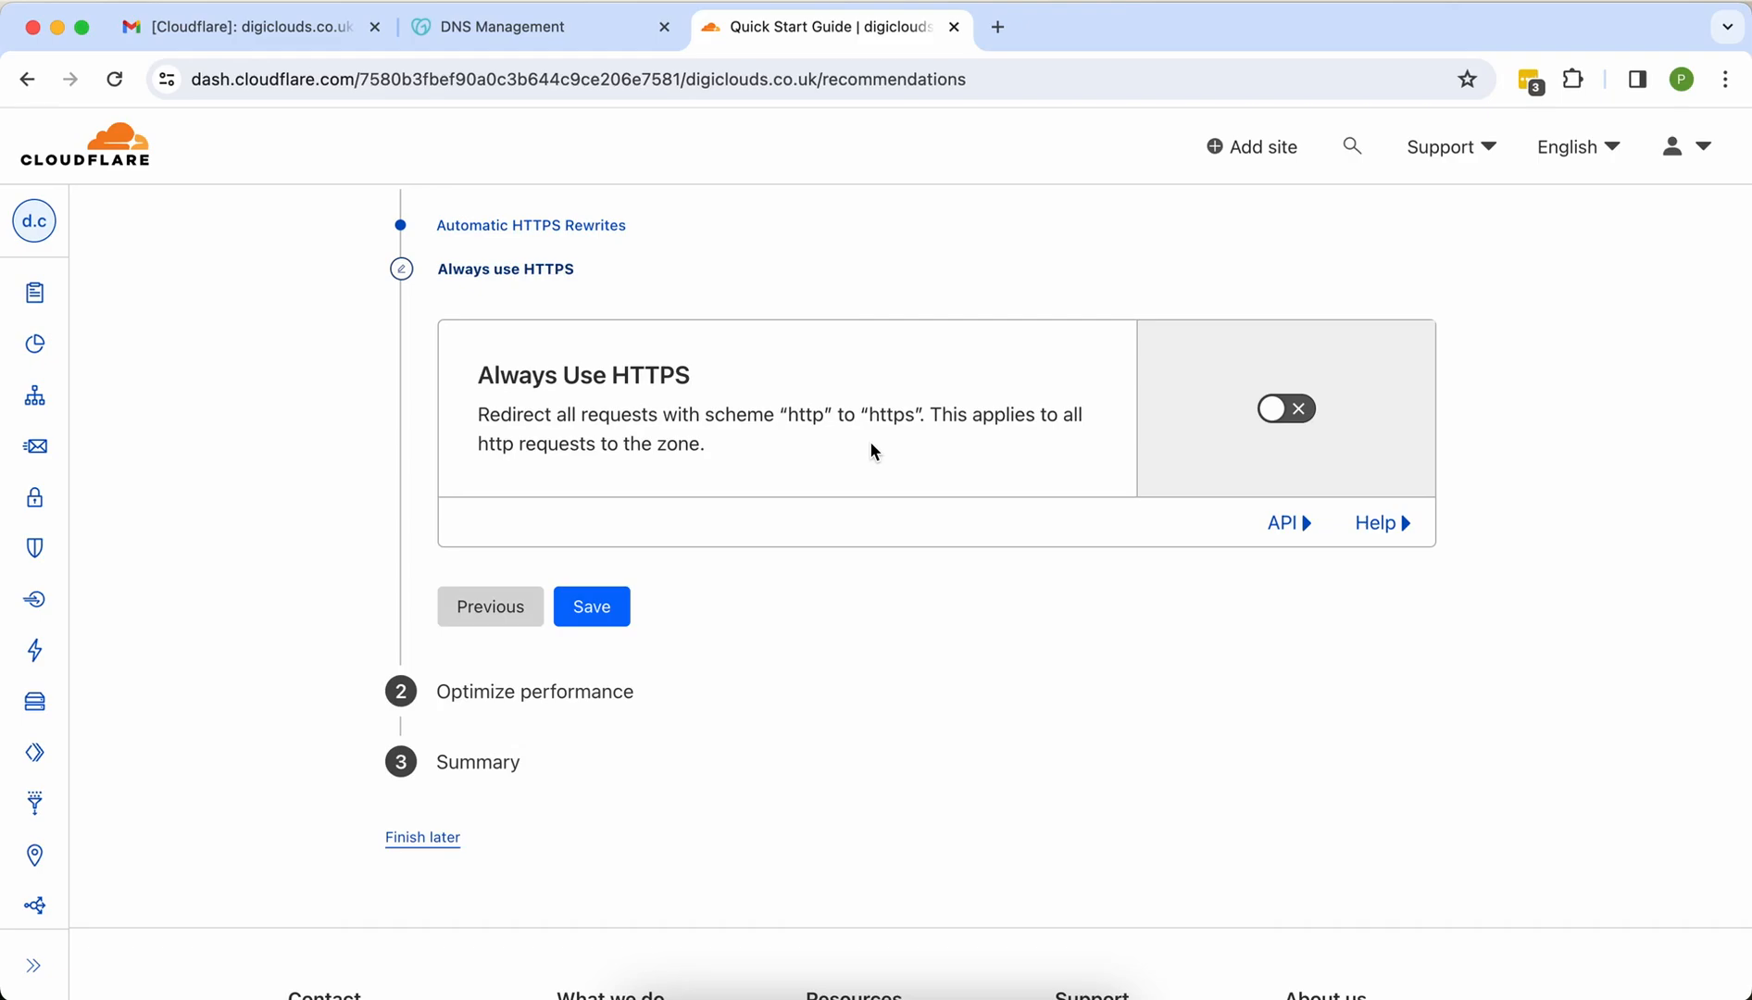
Step: Save Always Use HTTPS as off and Brotli as on, and finish the Quick Start Guide
click(585, 611)
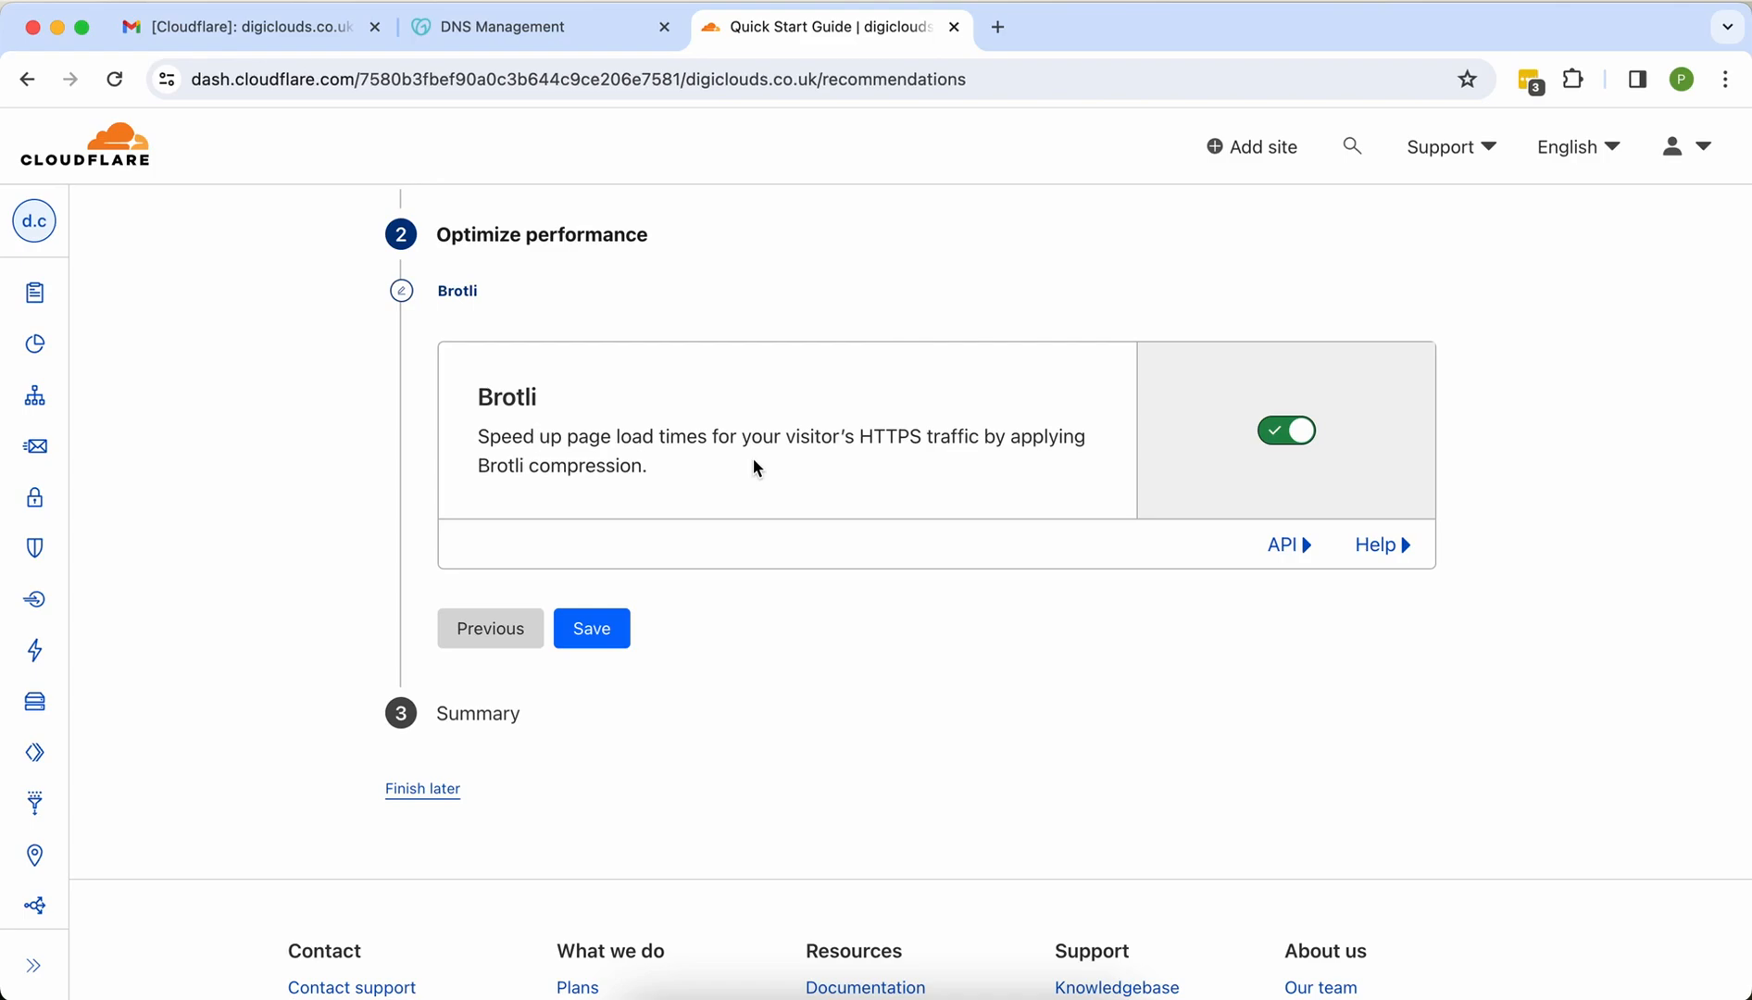
click(589, 631)
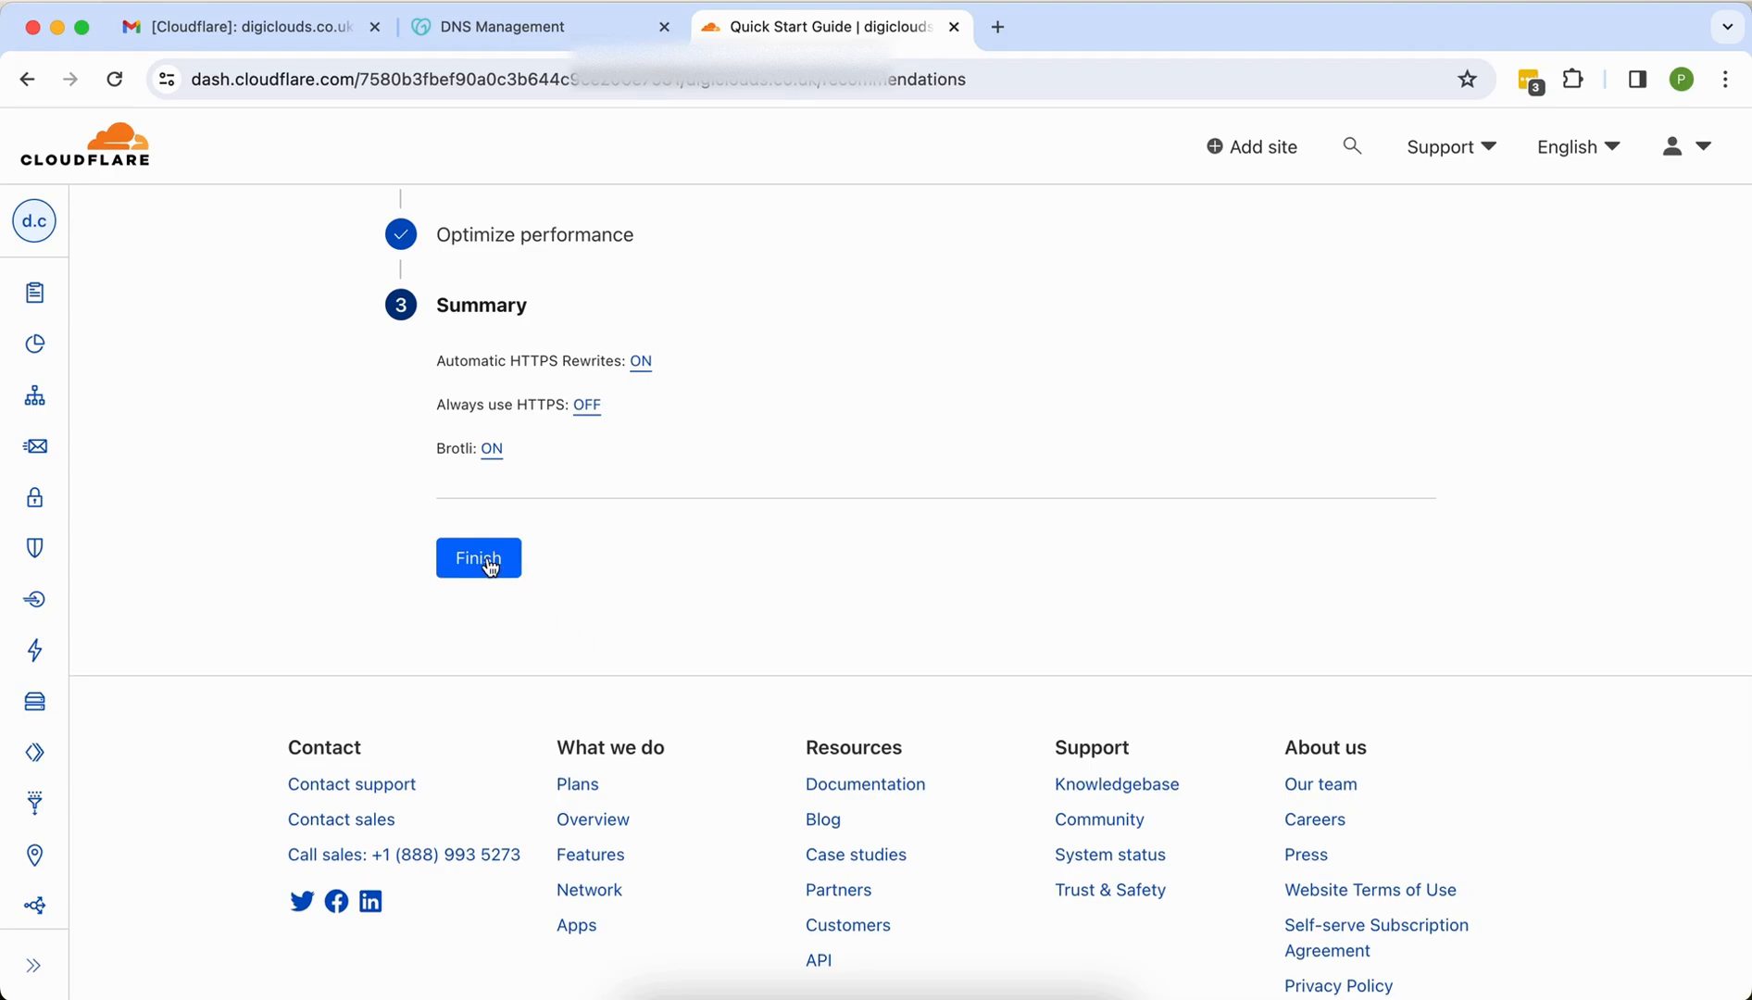
click(487, 555)
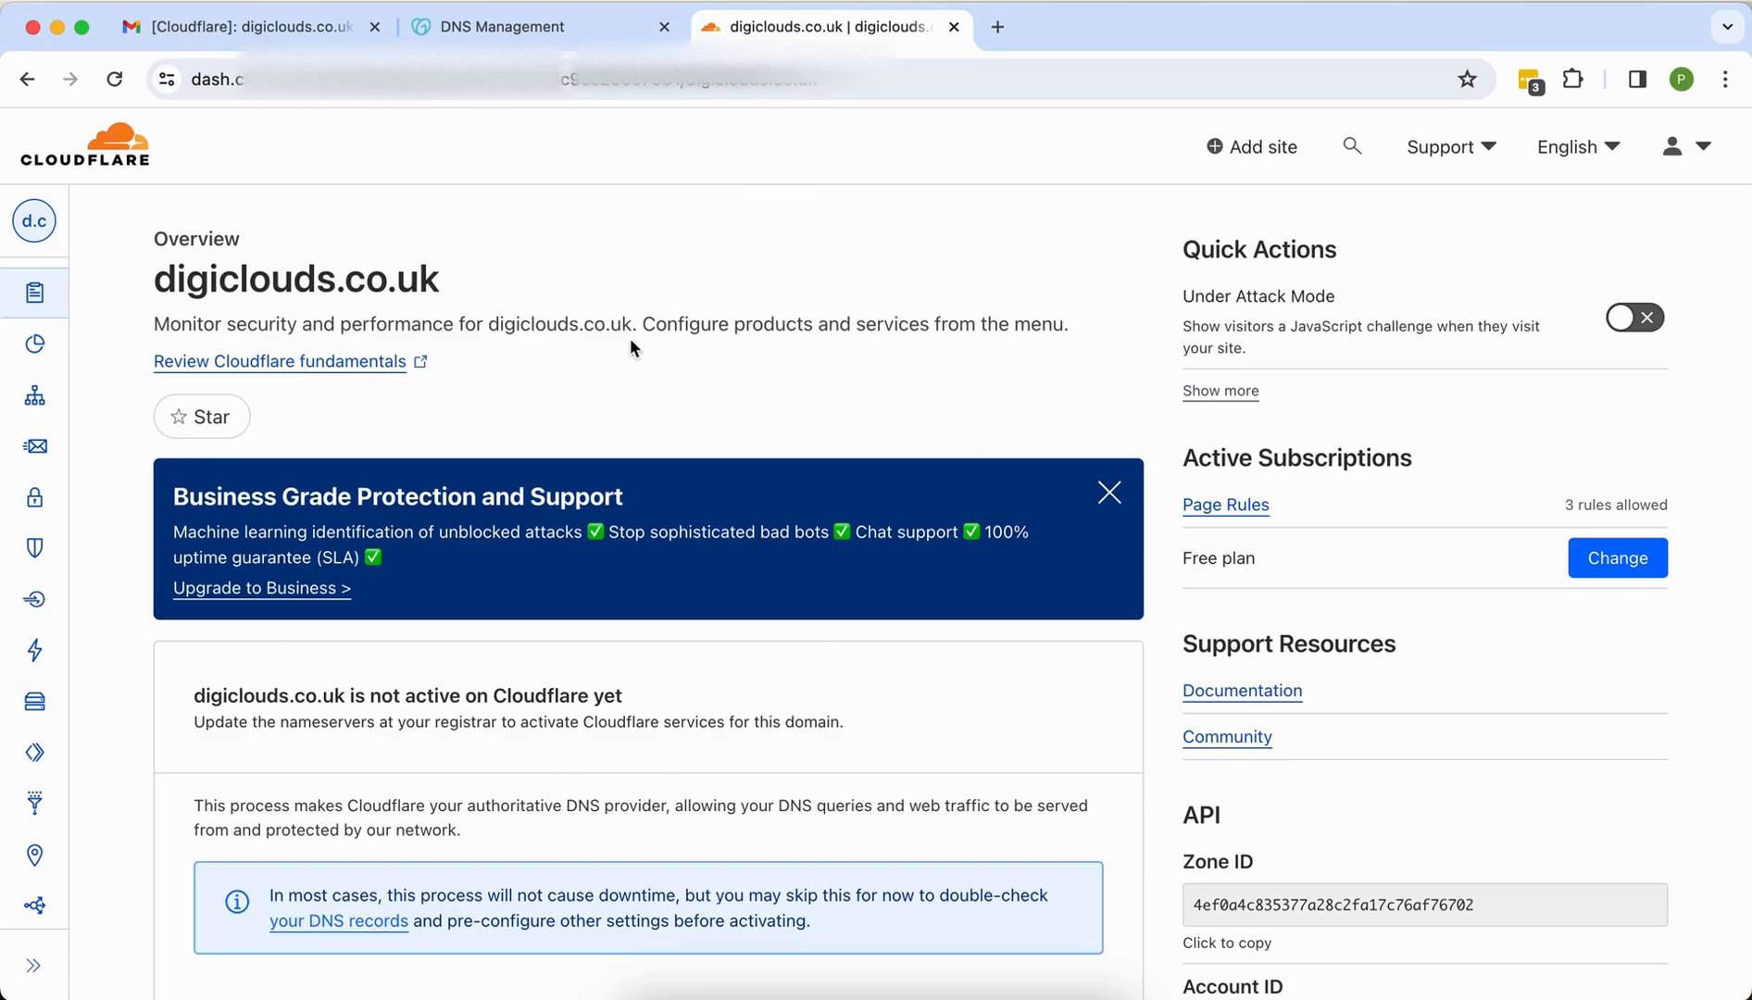
Step: Review the digiclouds.co.uk overview page and request an immediate check of its nameservers
scroll(558, 389, down, 7)
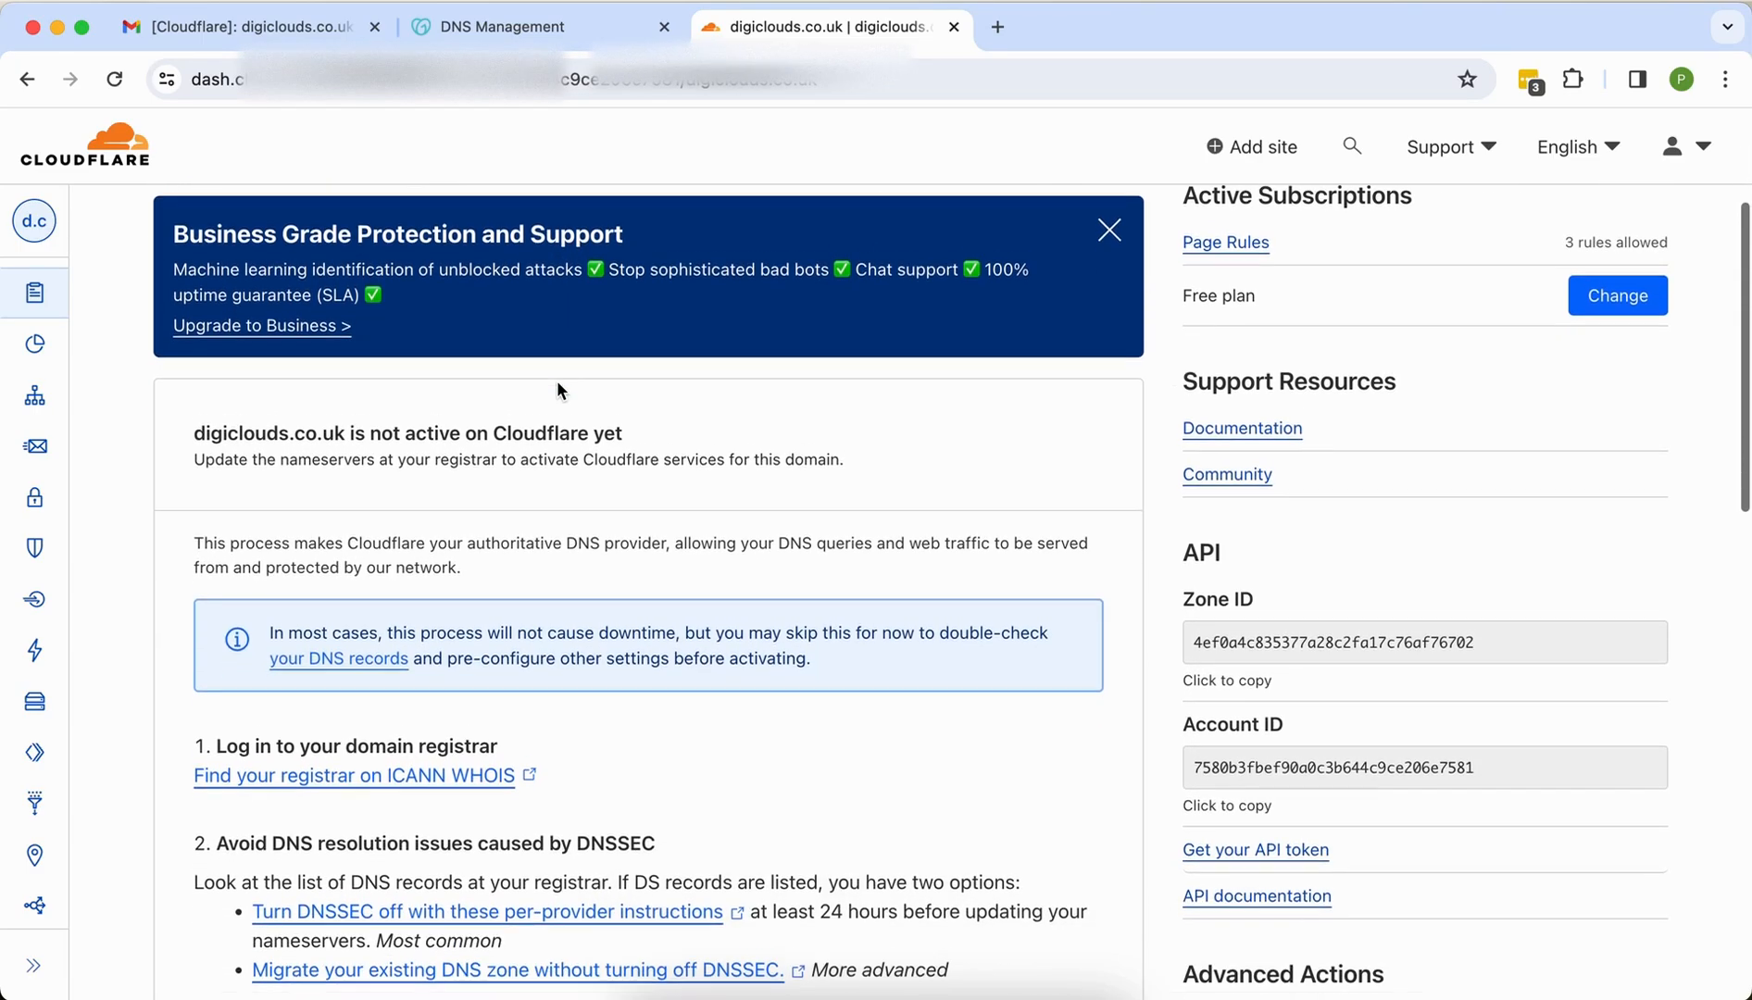
scroll(926, 320, up, 7)
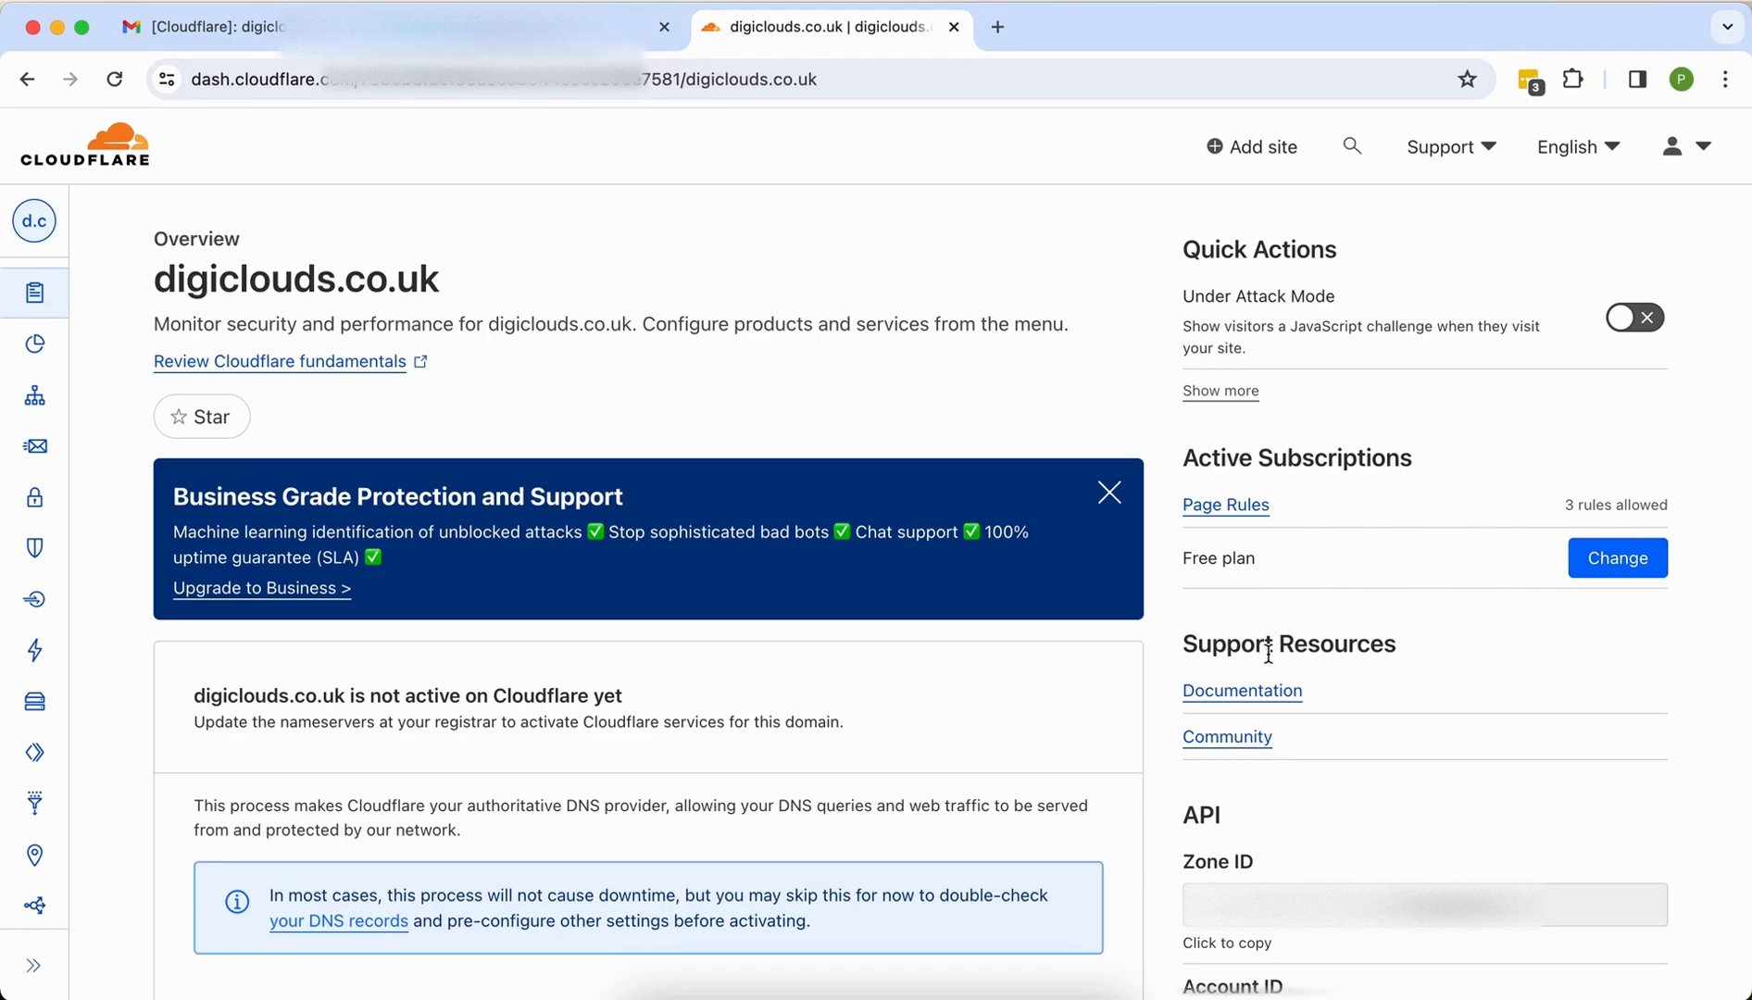
scroll(1268, 648, down, 3)
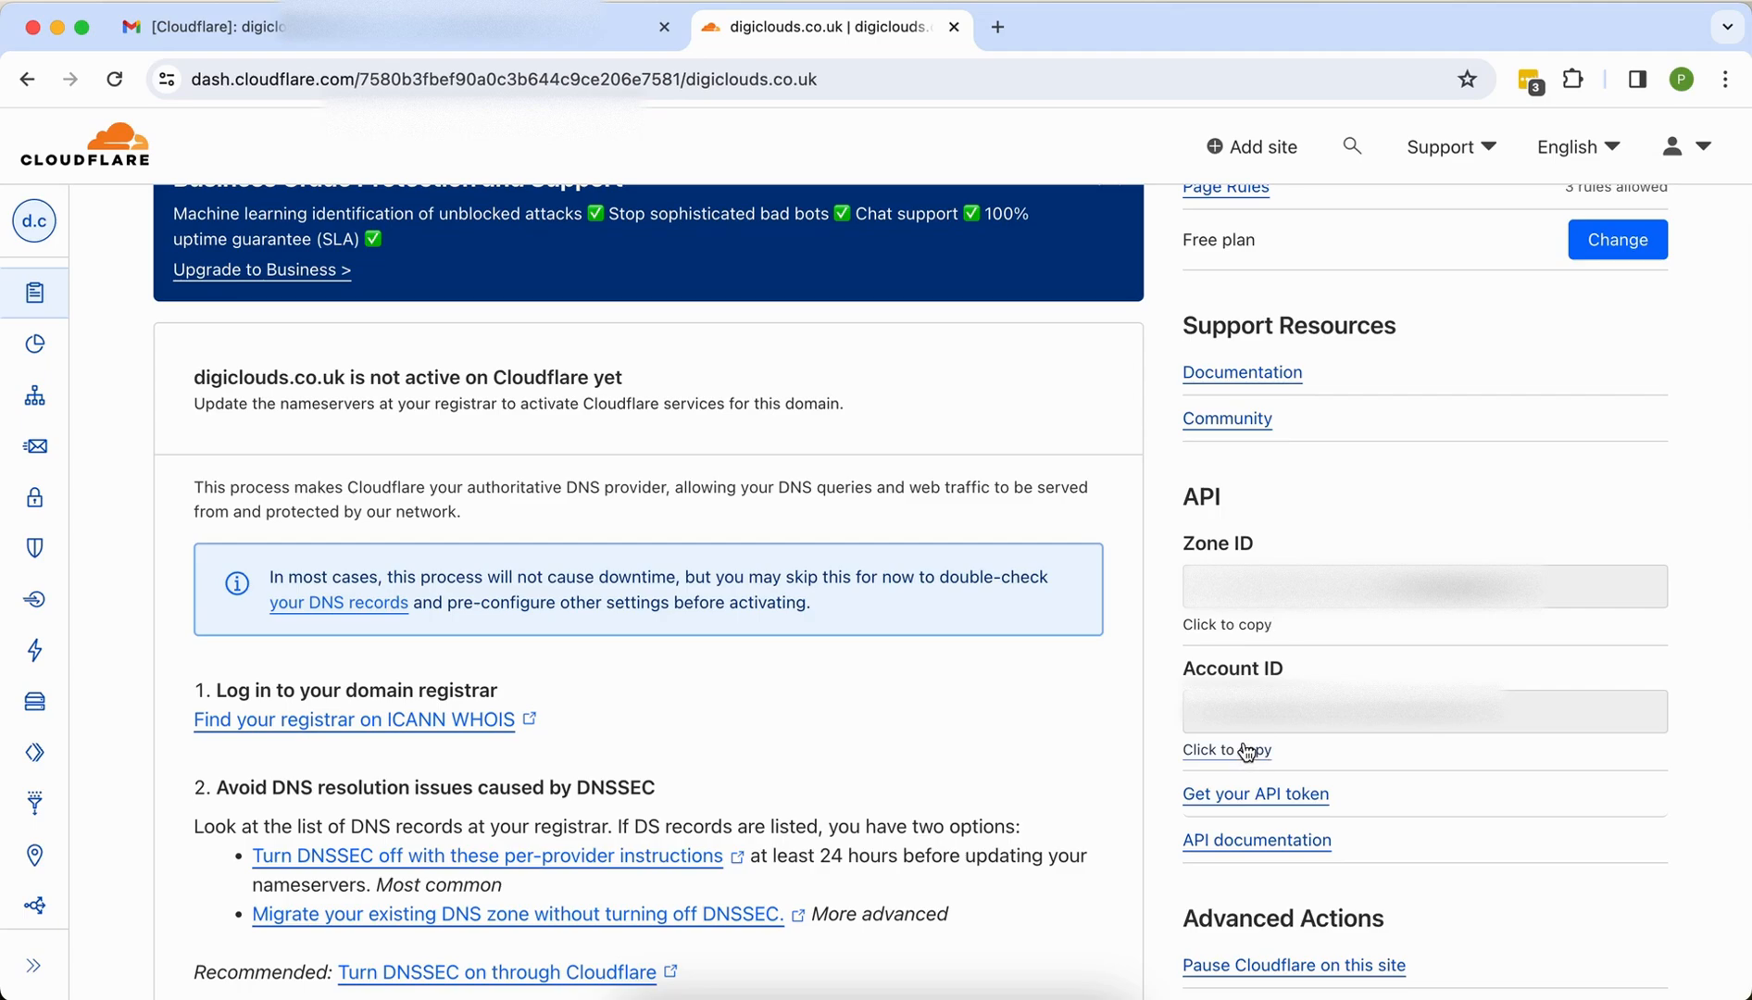
scroll(1255, 751, down, 1)
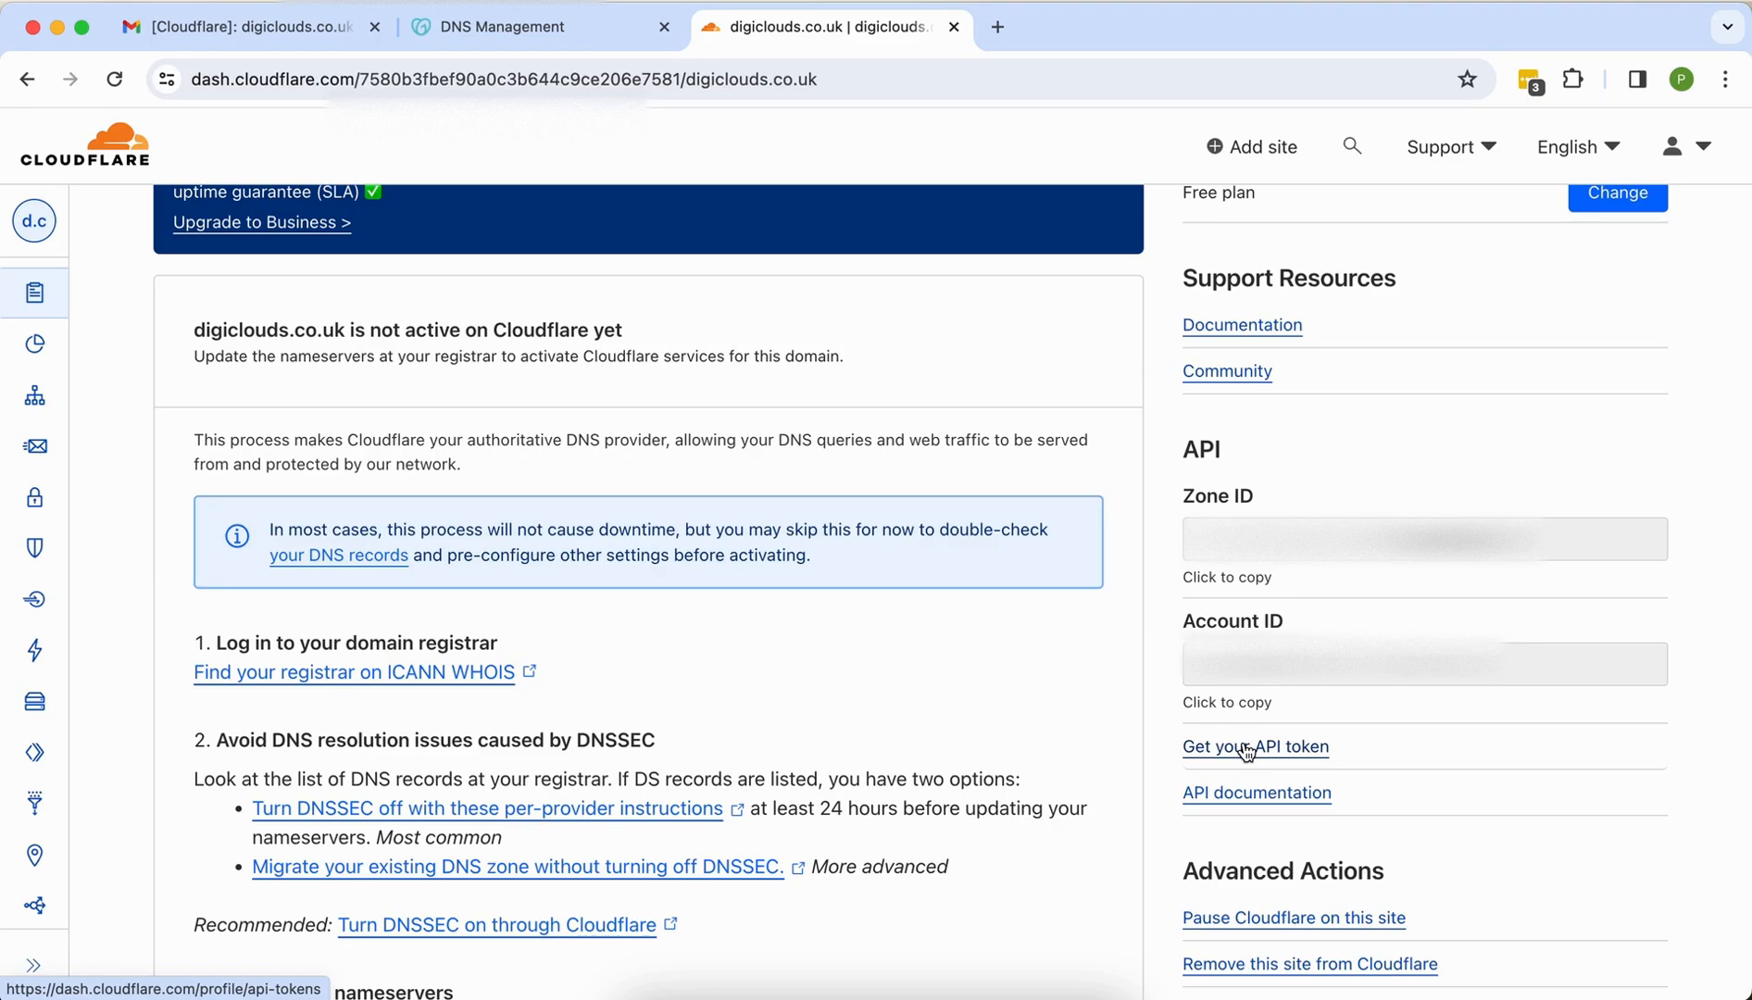
scroll(1162, 871, down, 10)
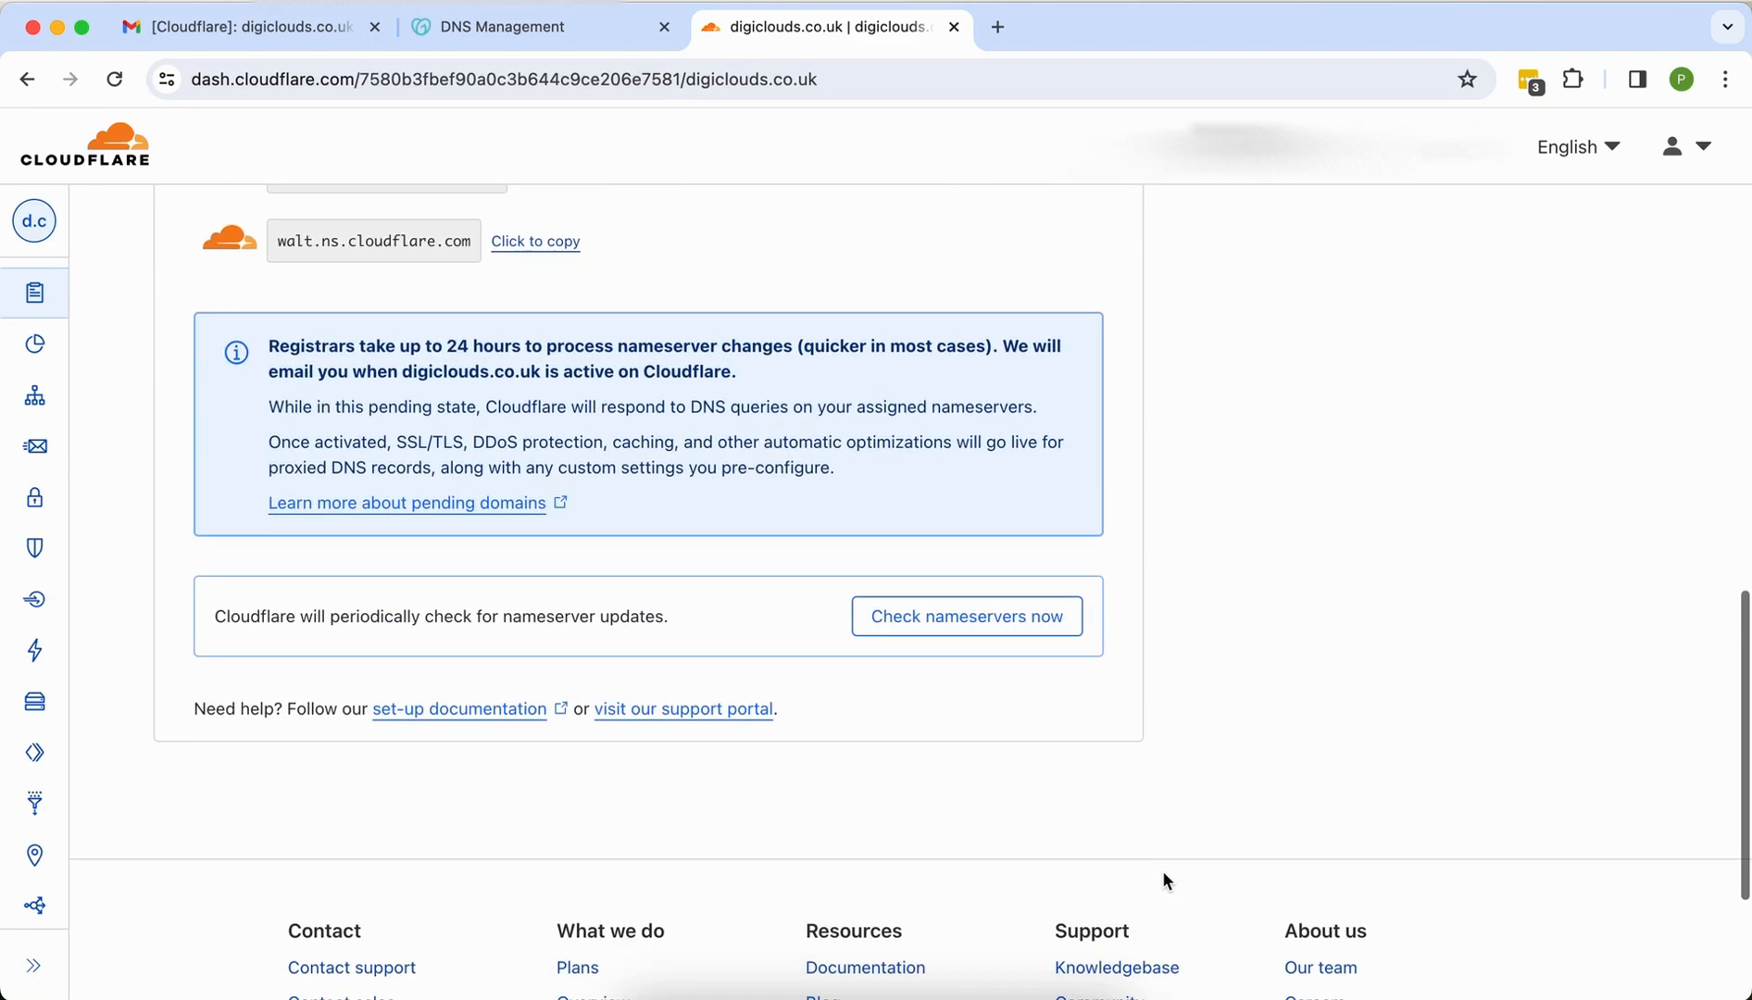
scroll(1162, 880, up, 1)
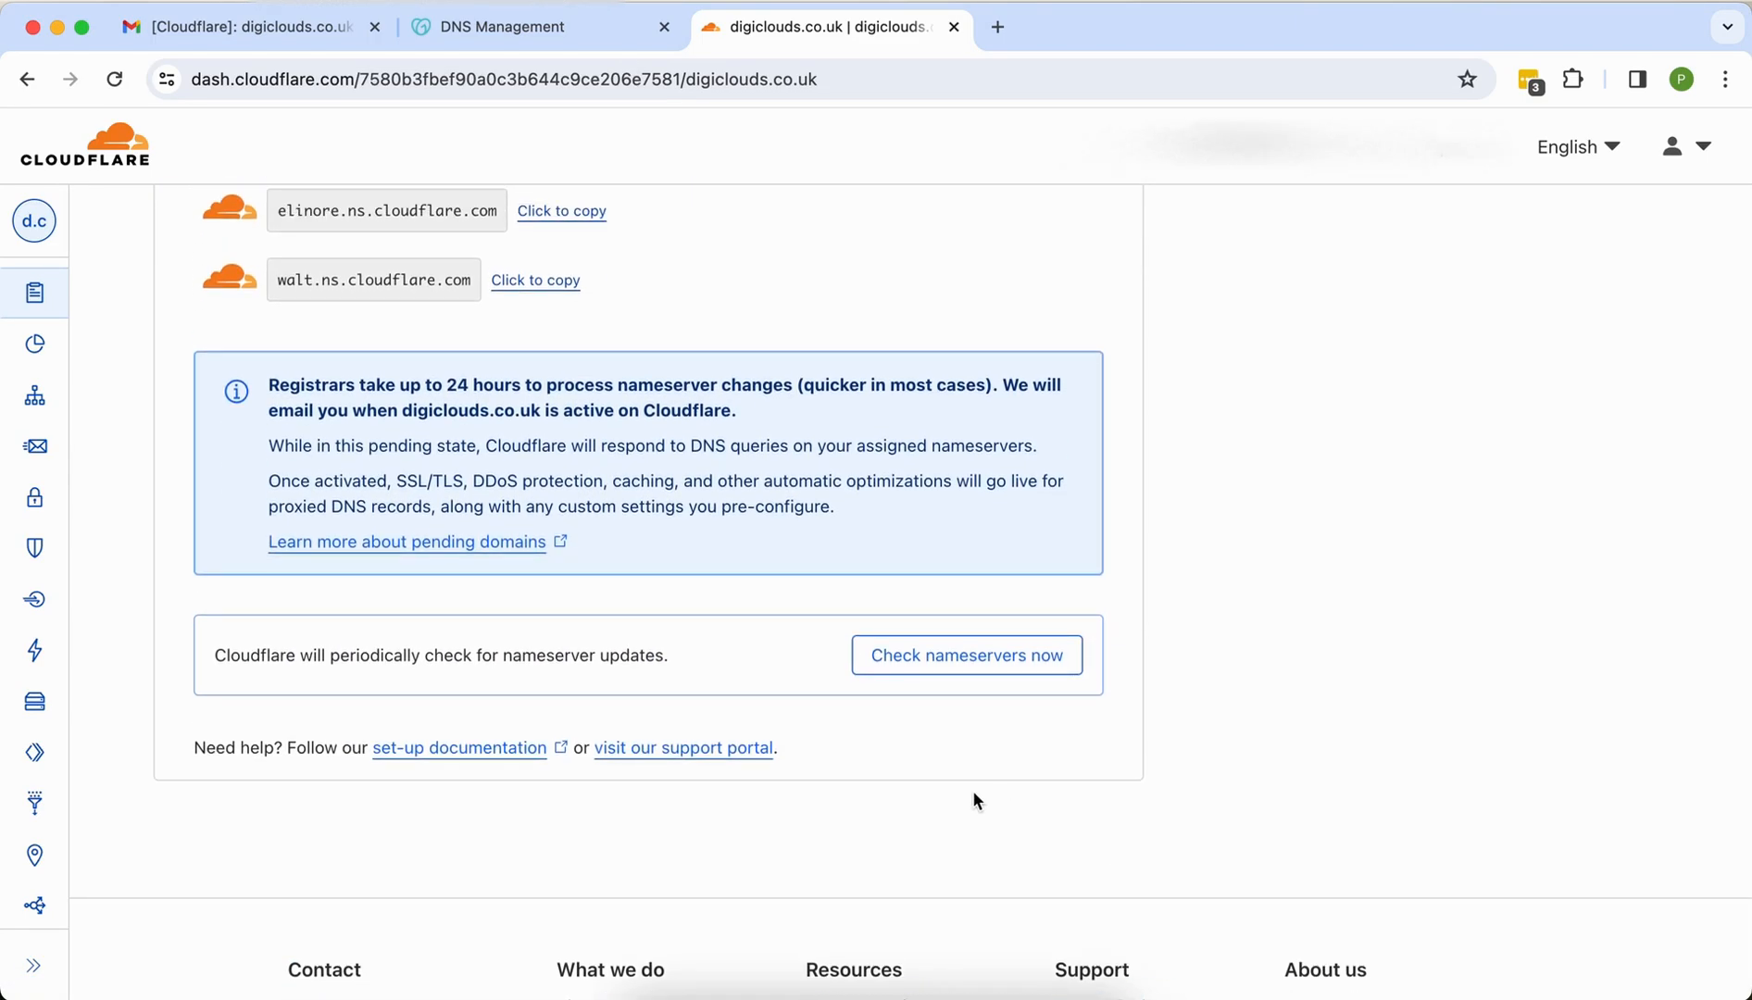
click(963, 678)
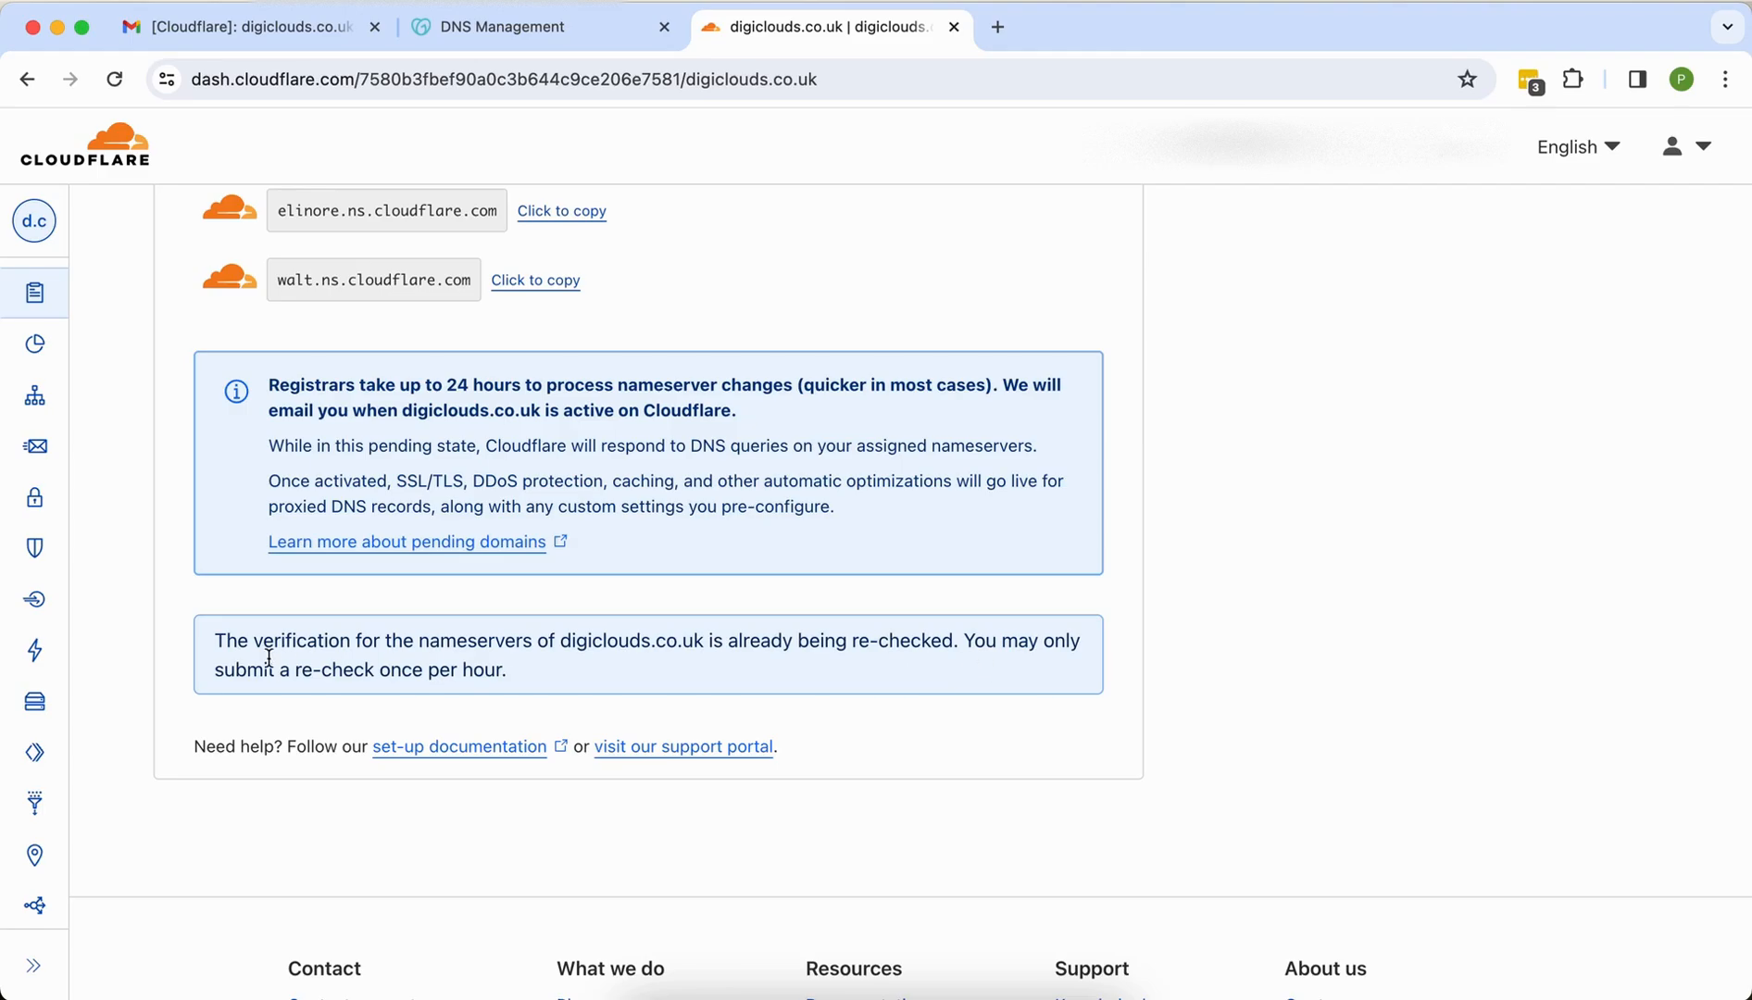
Step: Go back to the account's list of sites and reopen the digiclouds.co.uk overview
scroll(426, 673, up, 10)
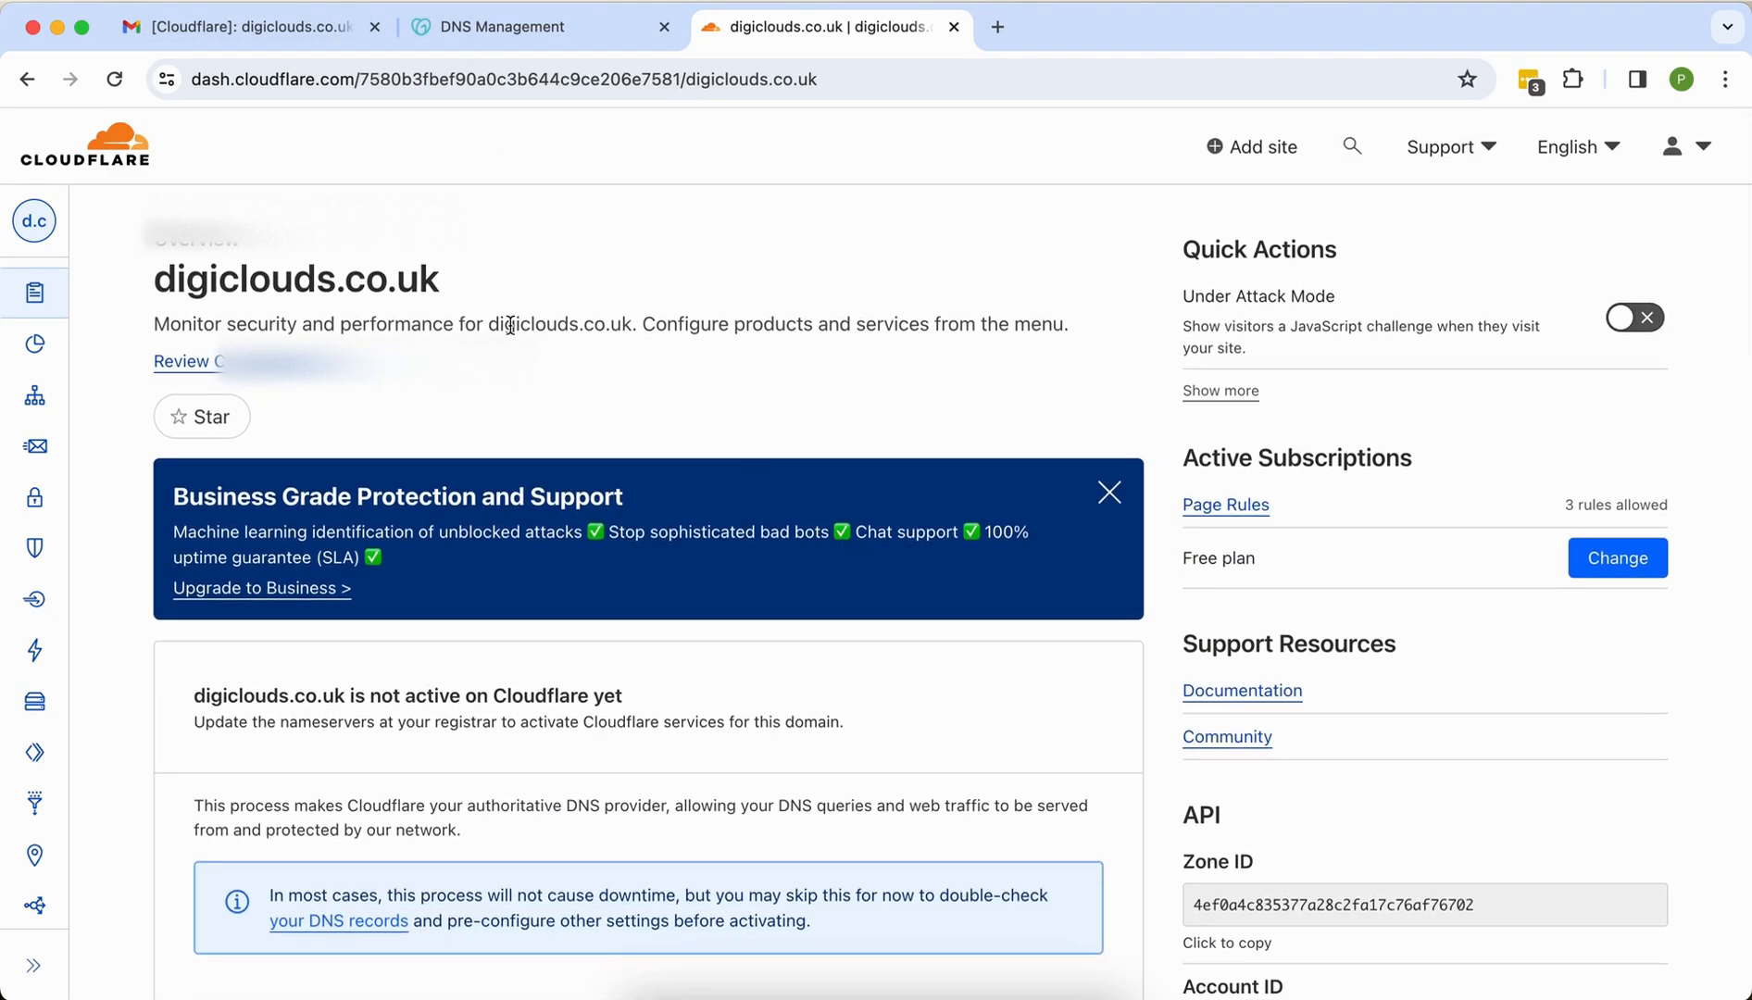
click(103, 174)
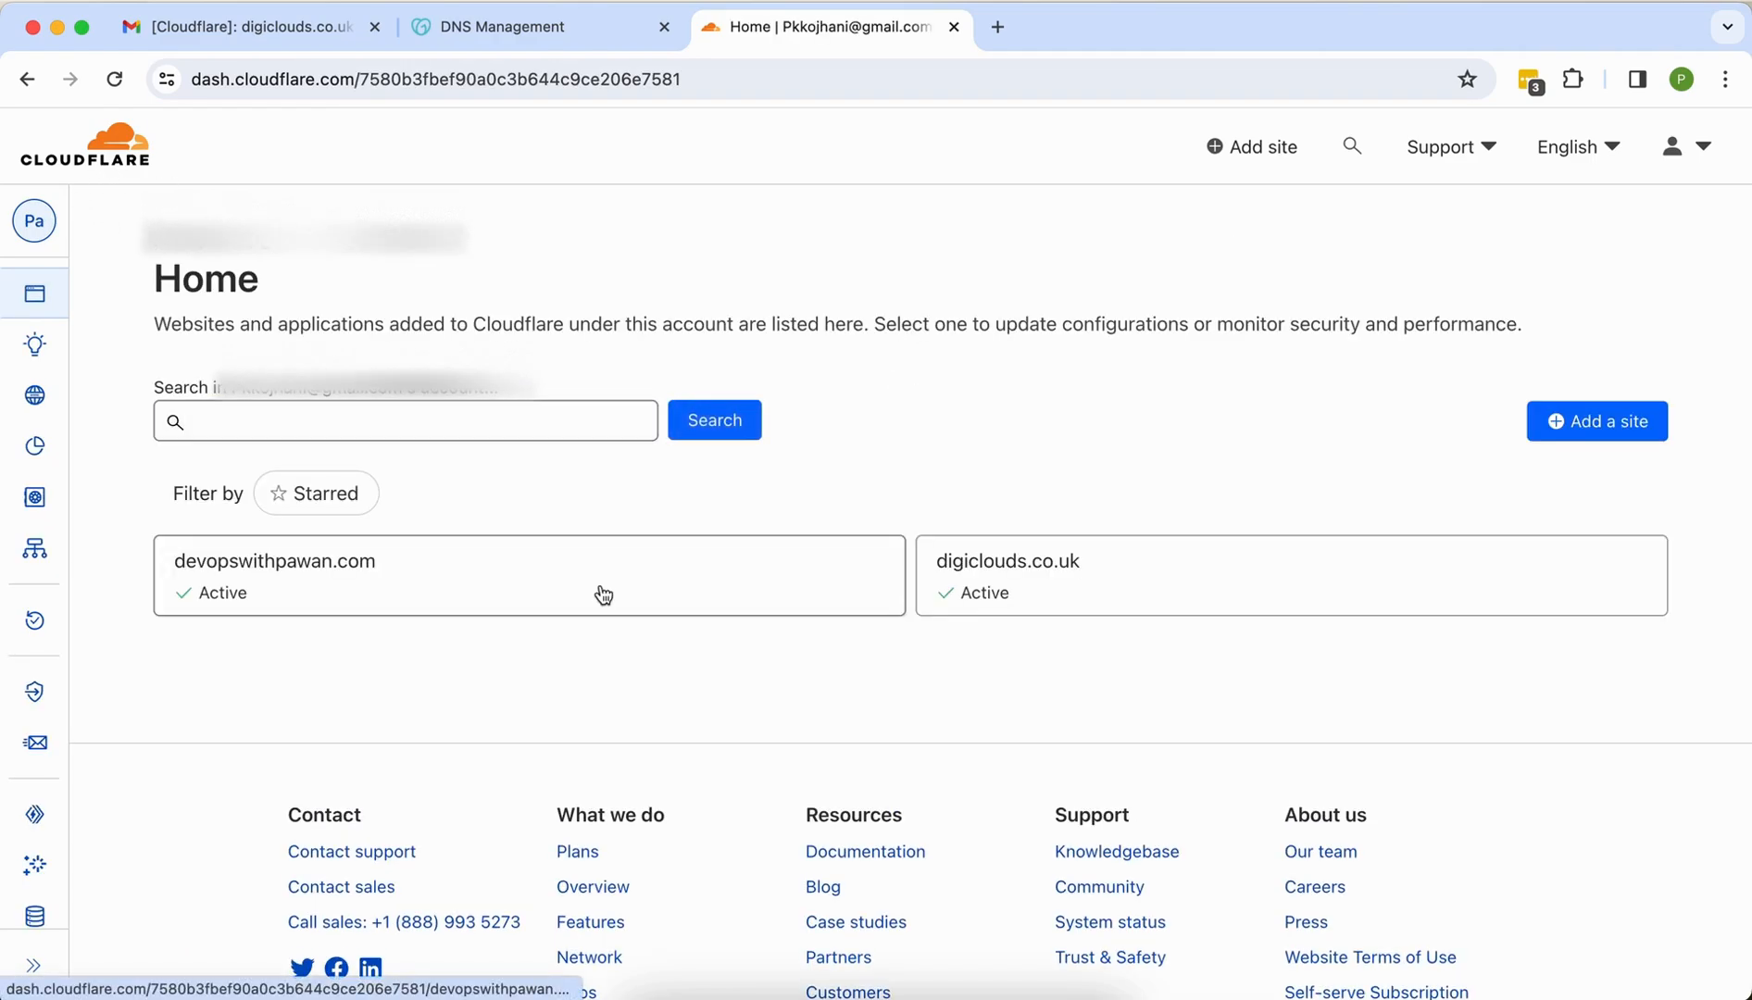
click(1061, 593)
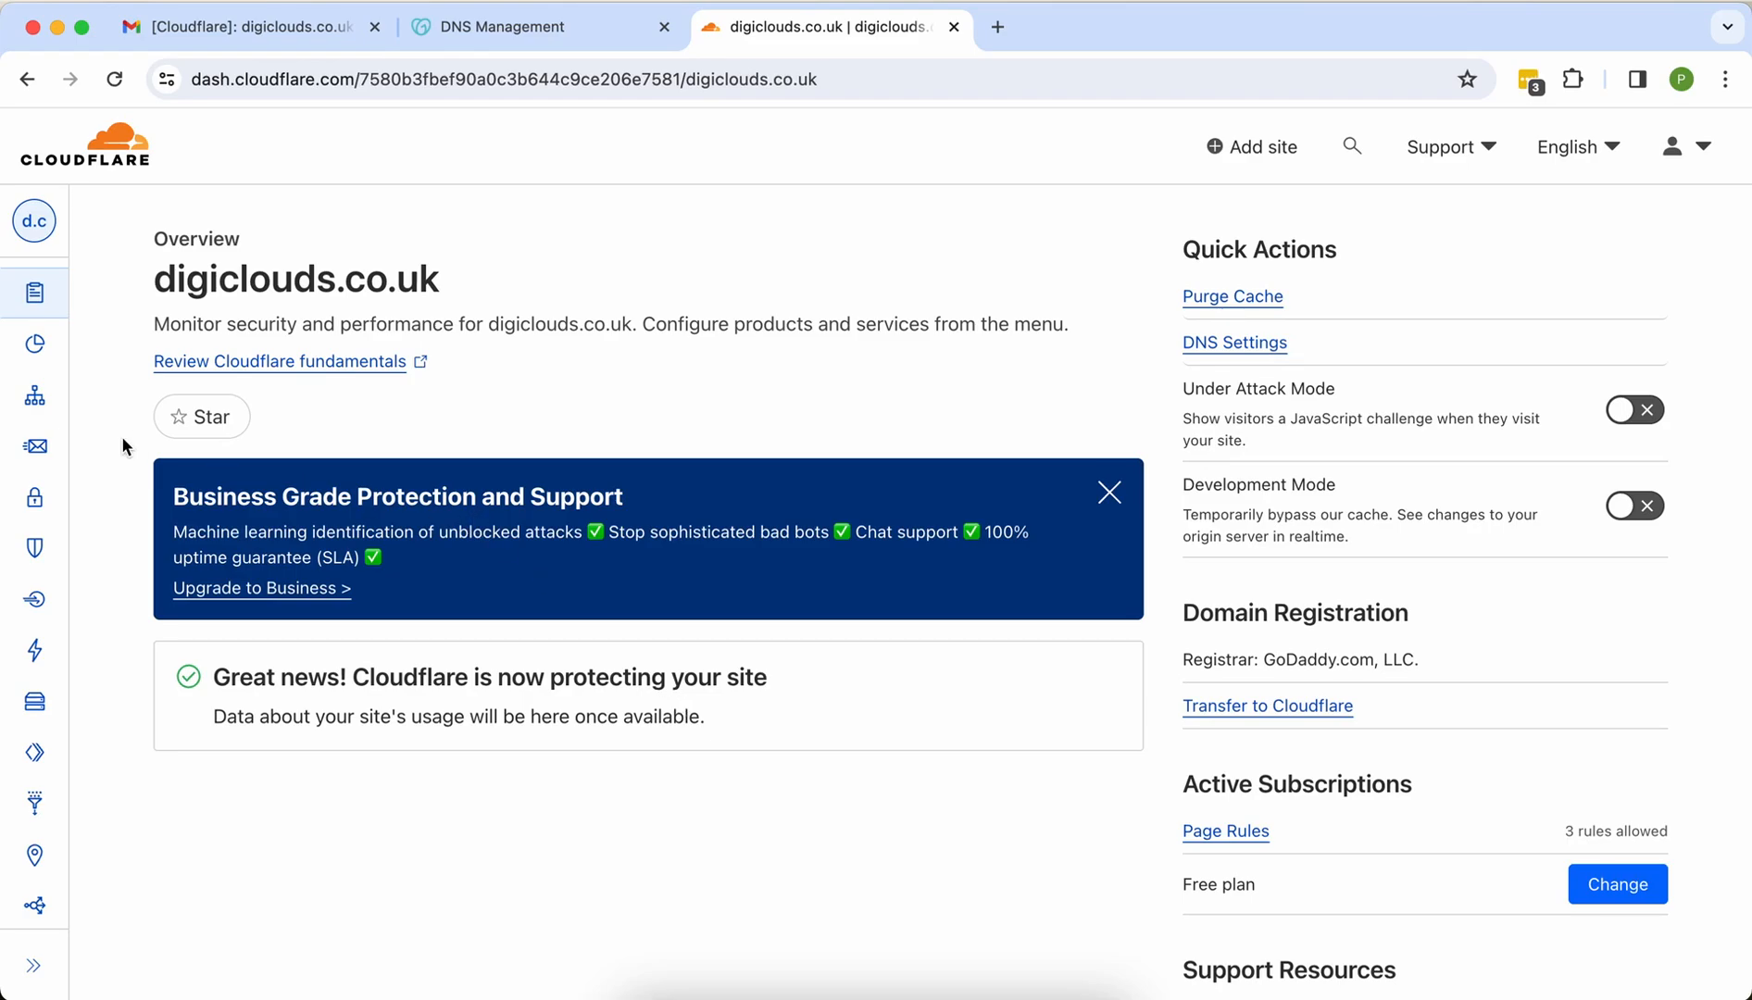
mouse_move(49, 261)
click(91, 396)
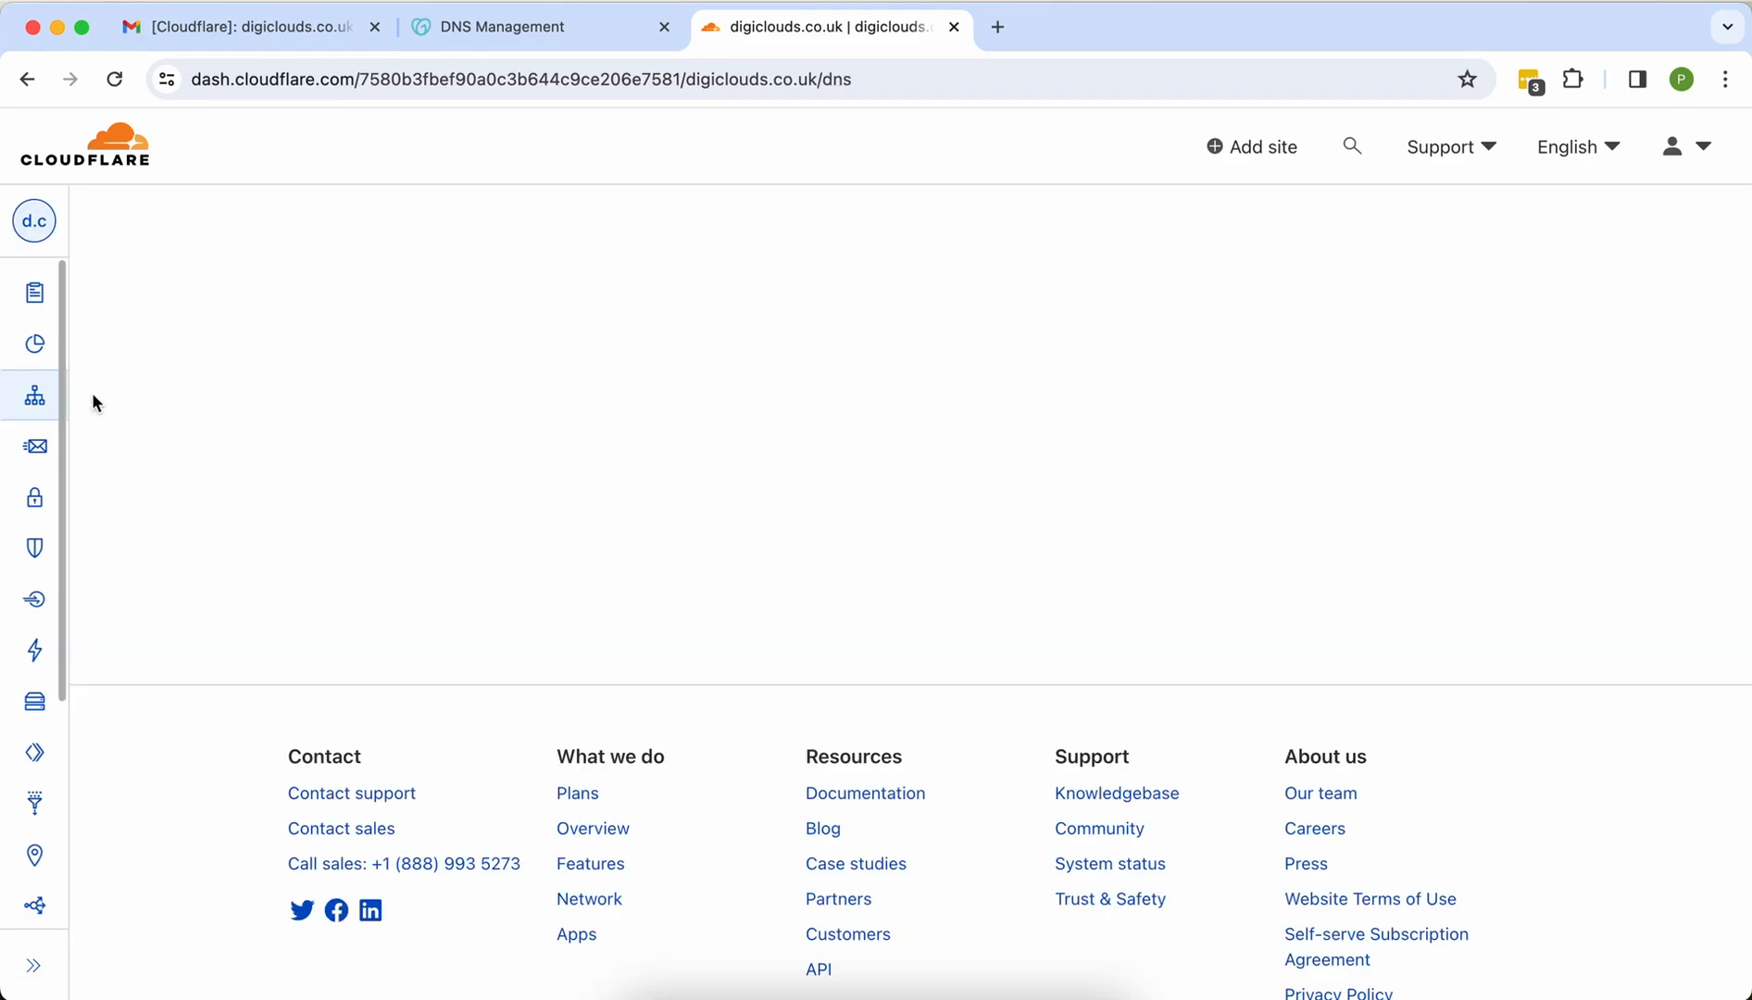
scroll(666, 684, down, 3)
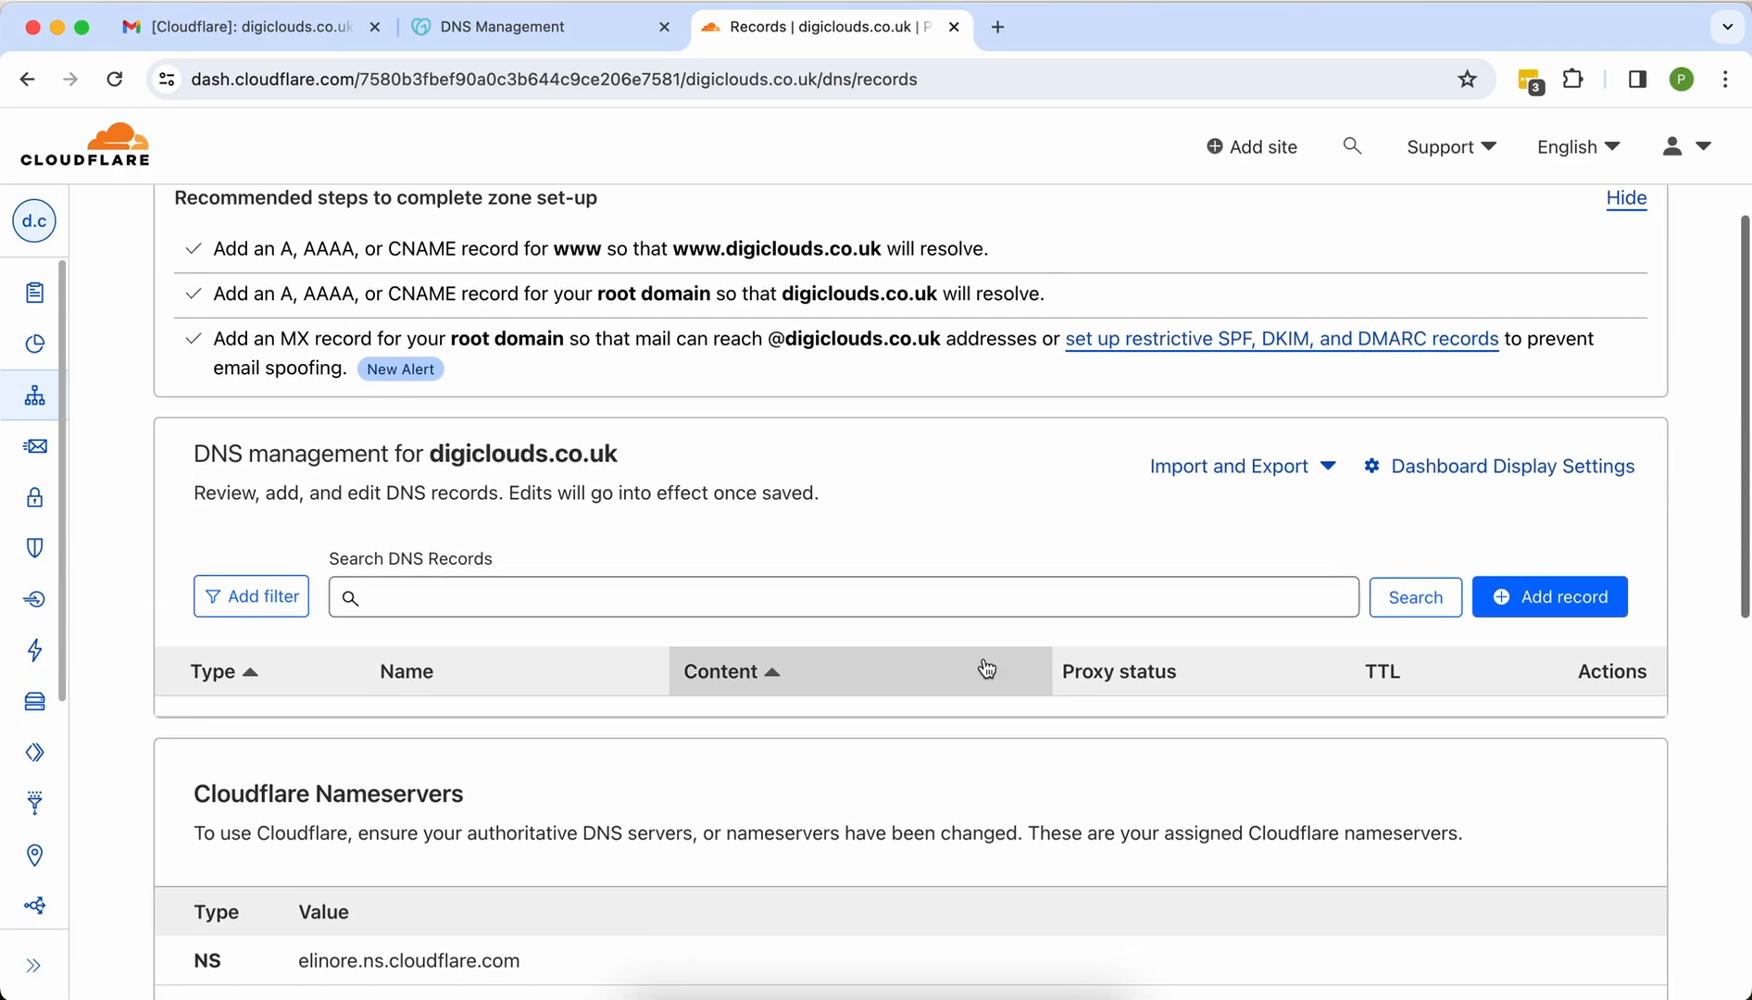
click(1557, 598)
click(560, 754)
text(www.)
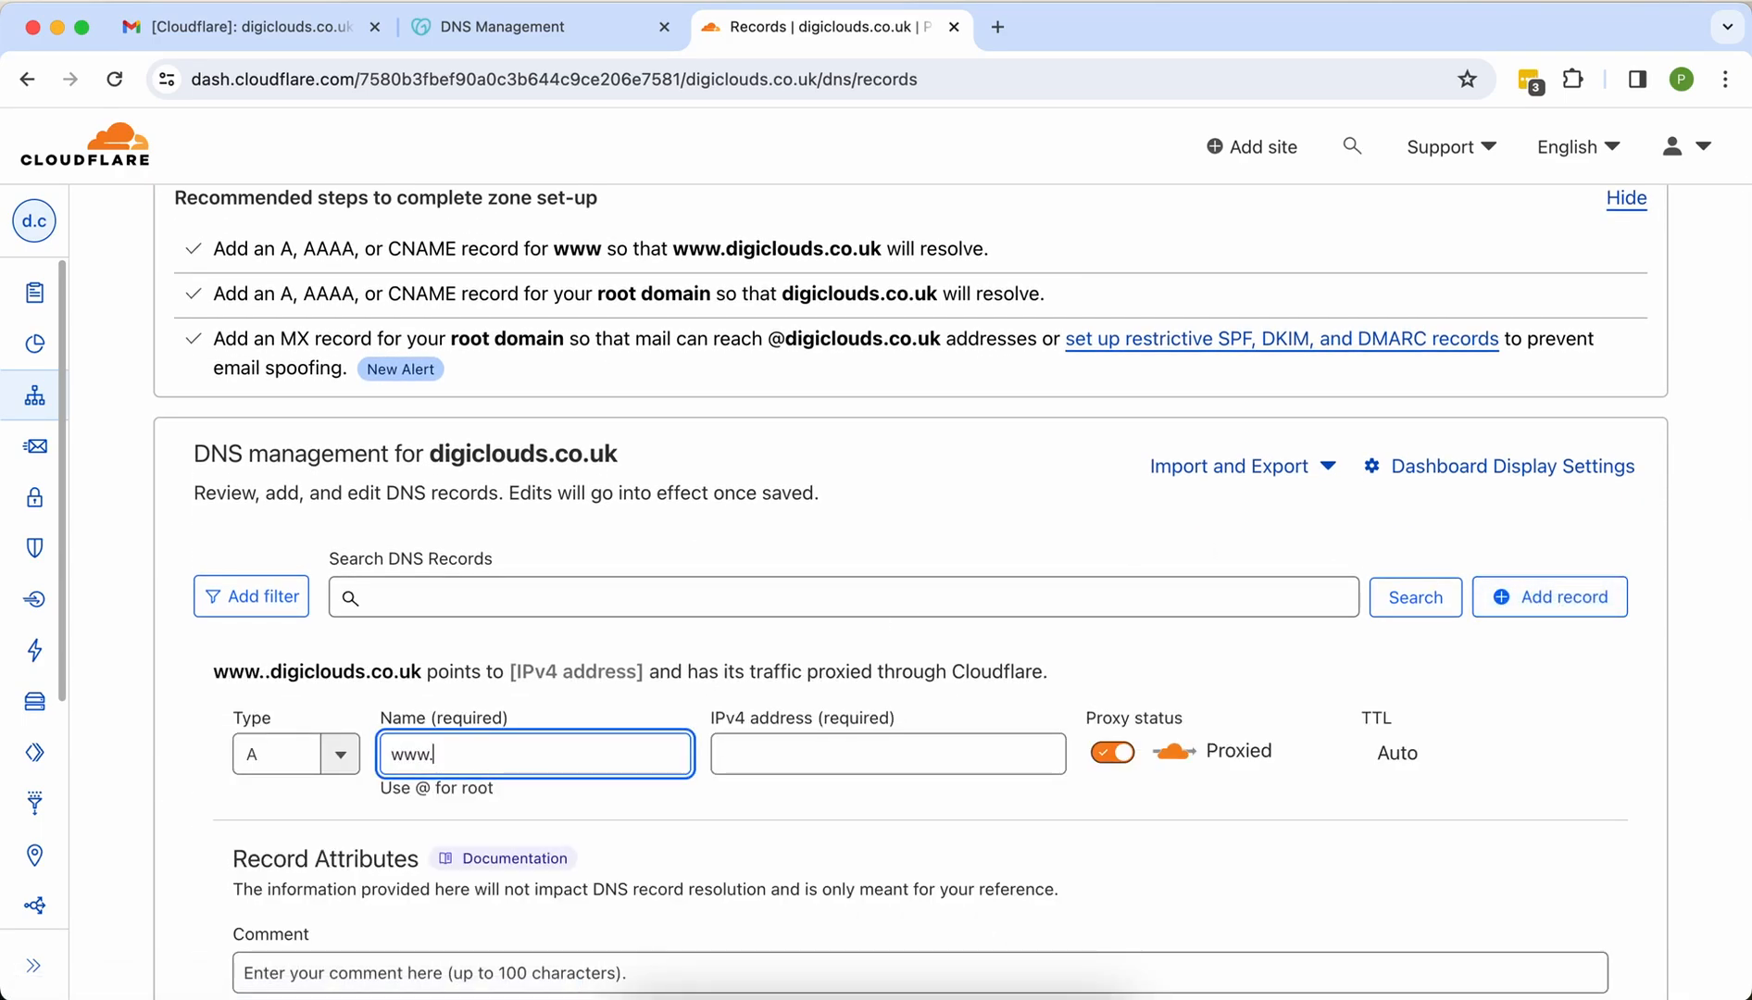
key(Tab)
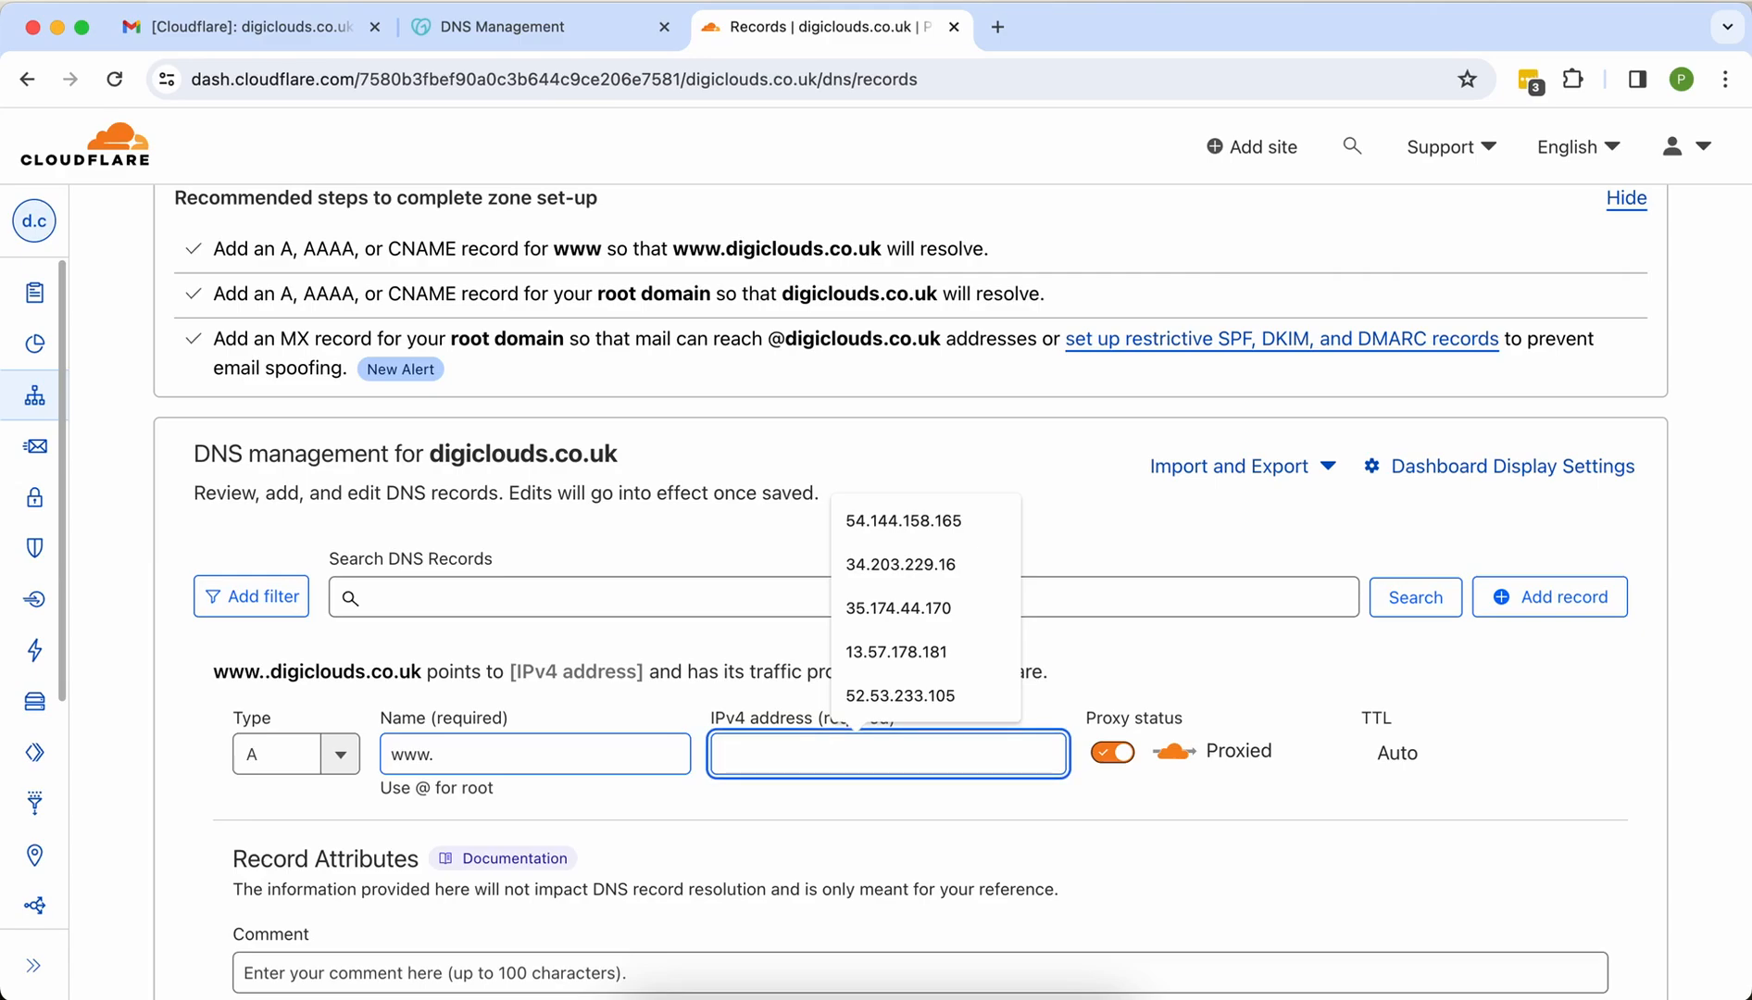
click(933, 608)
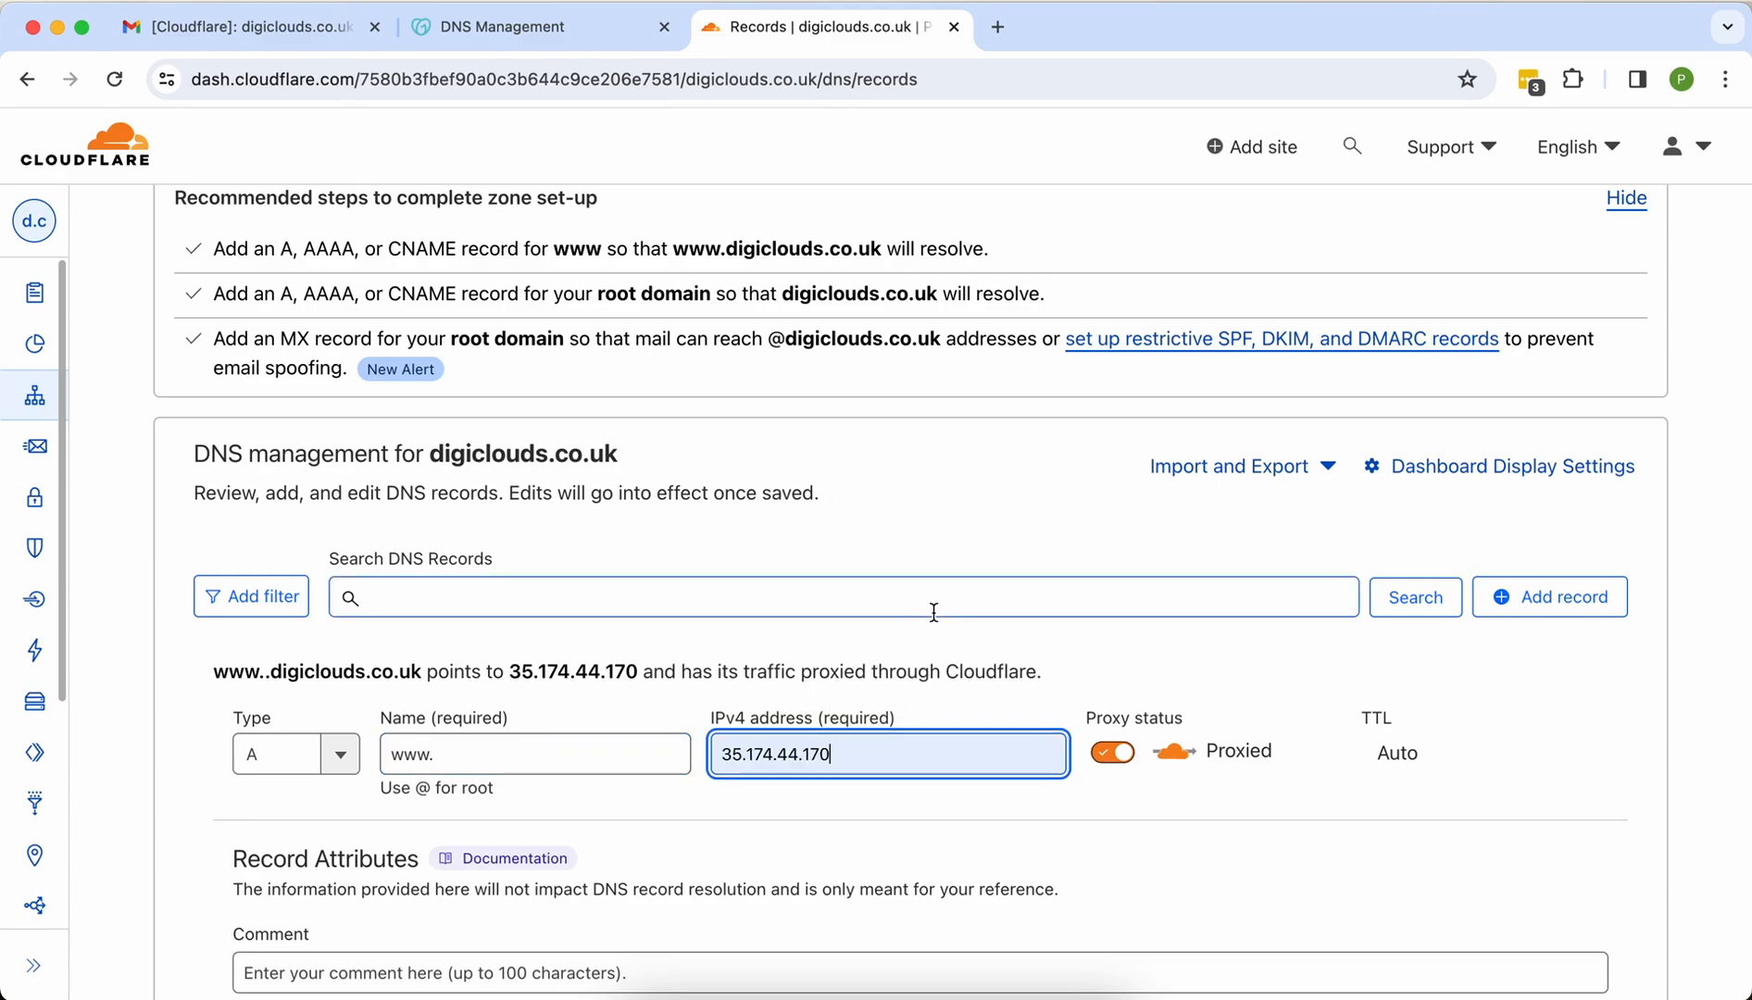
scroll(1108, 731, down, 2)
scroll(1107, 721, down, 1)
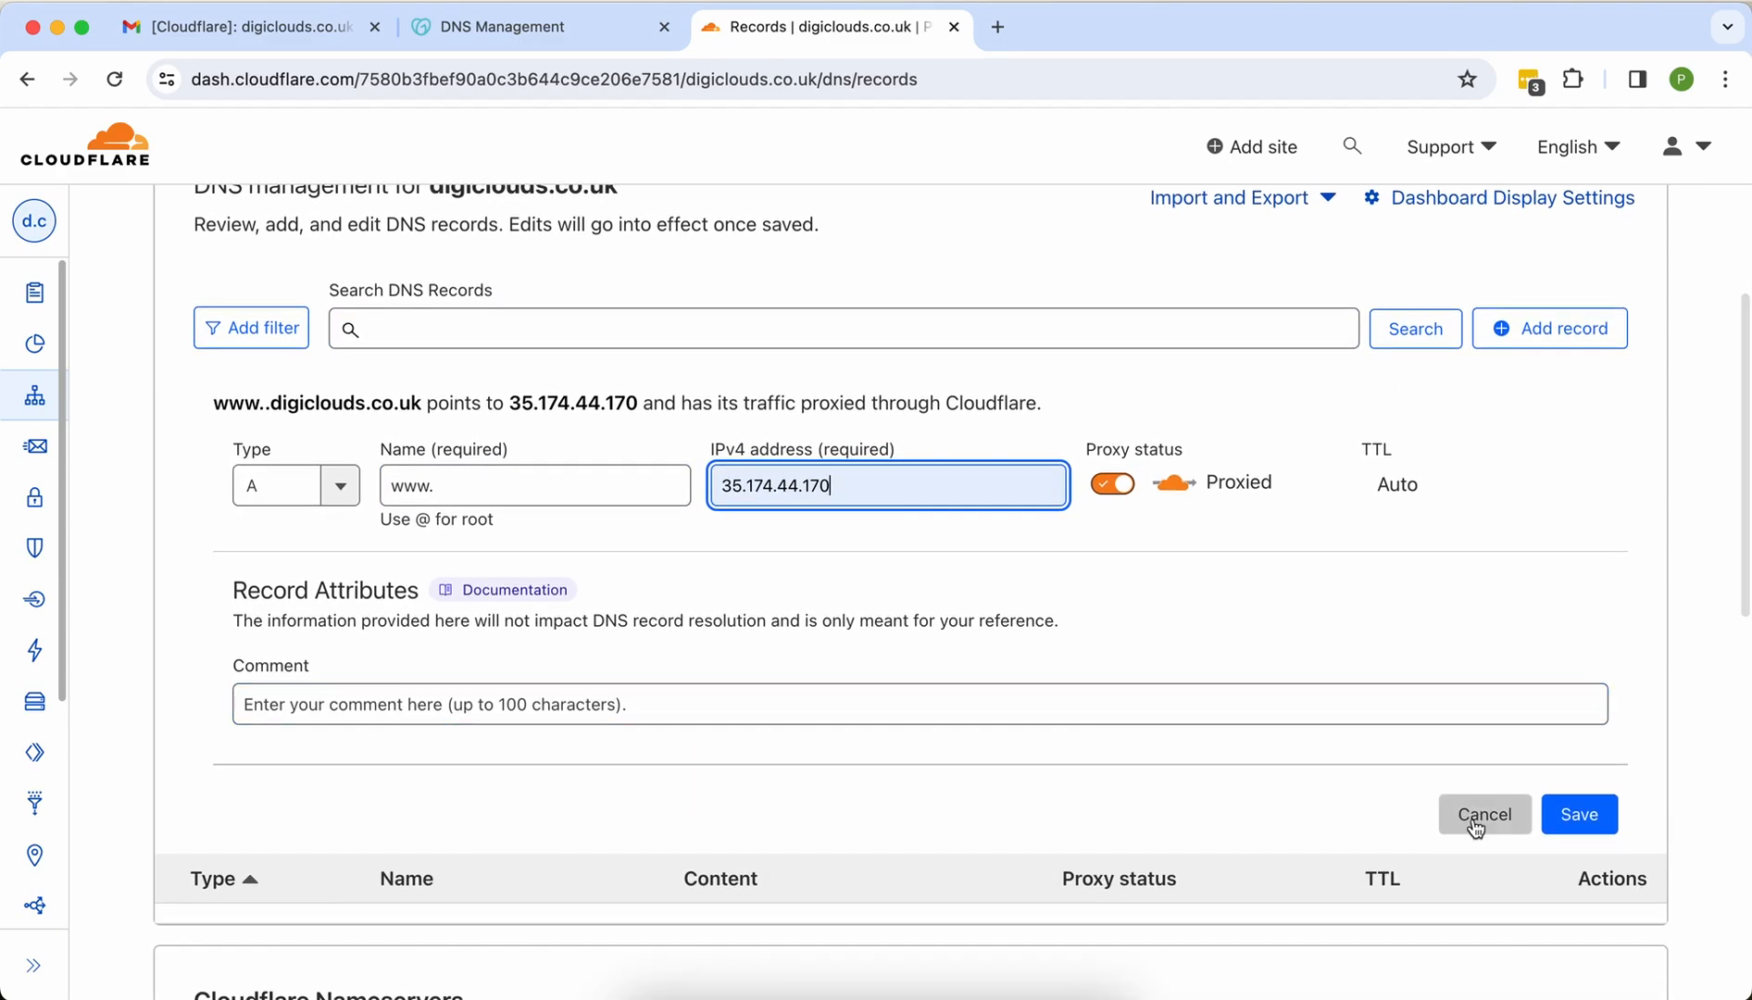
click(1578, 839)
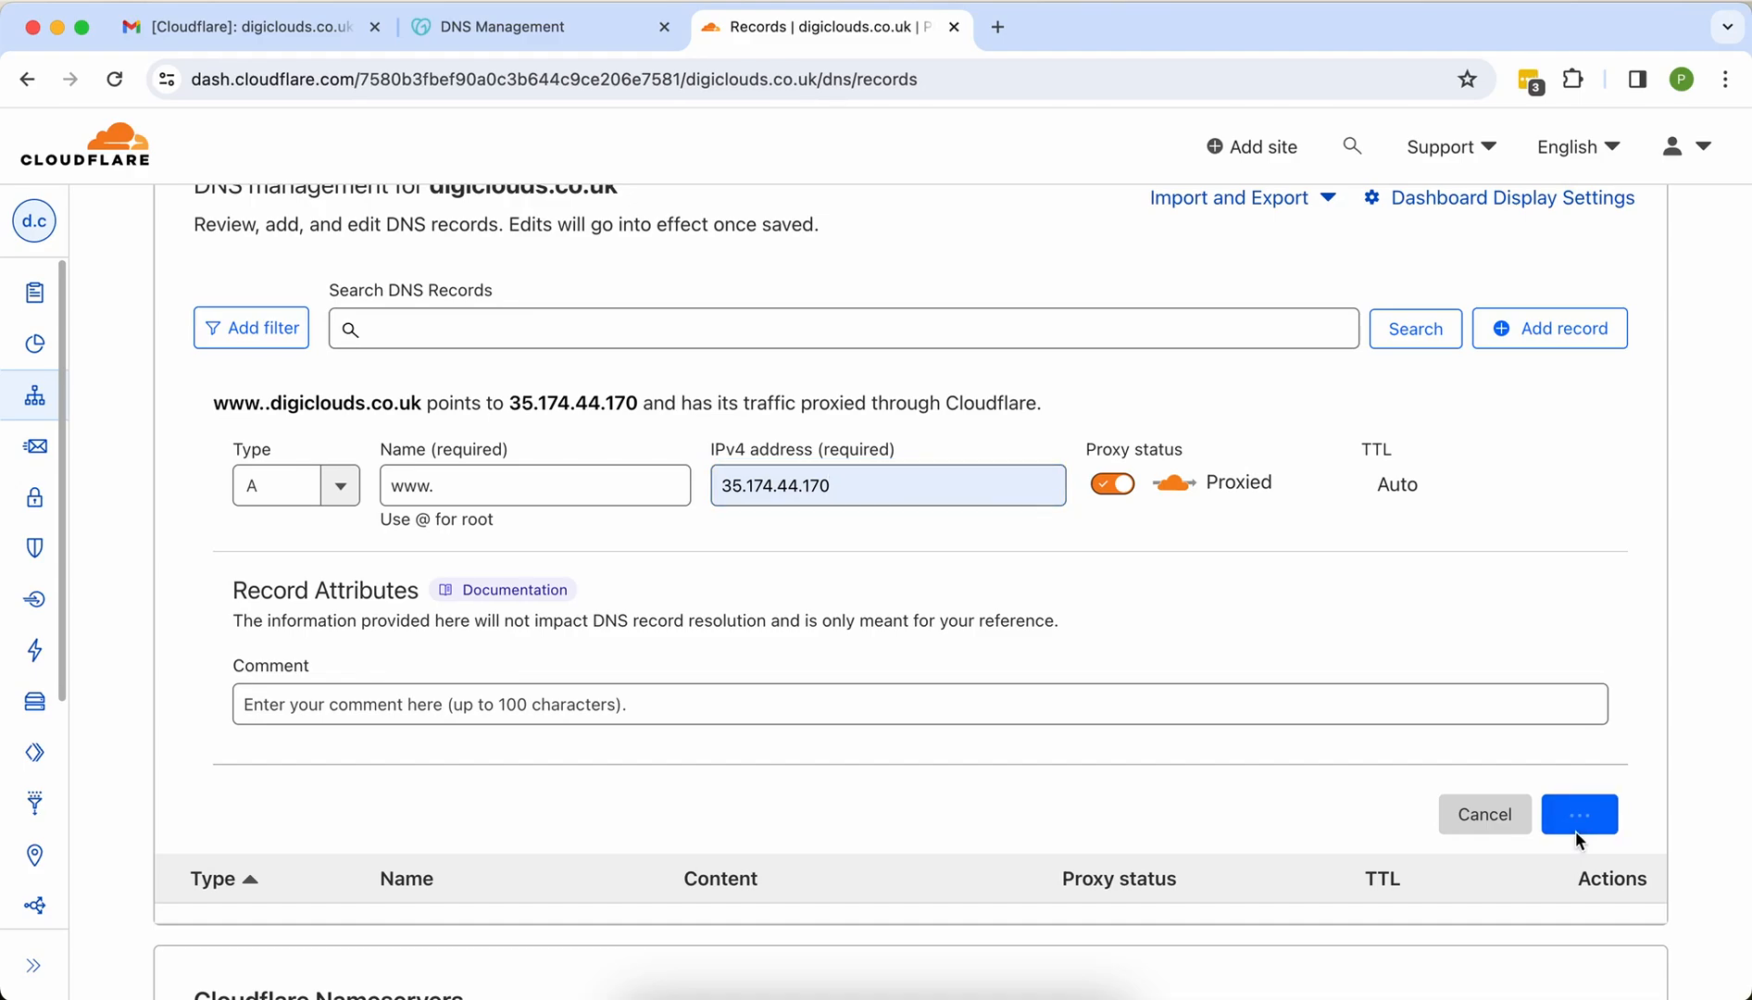
Step: Correct the new A record's name to www and save the record
click(627, 496)
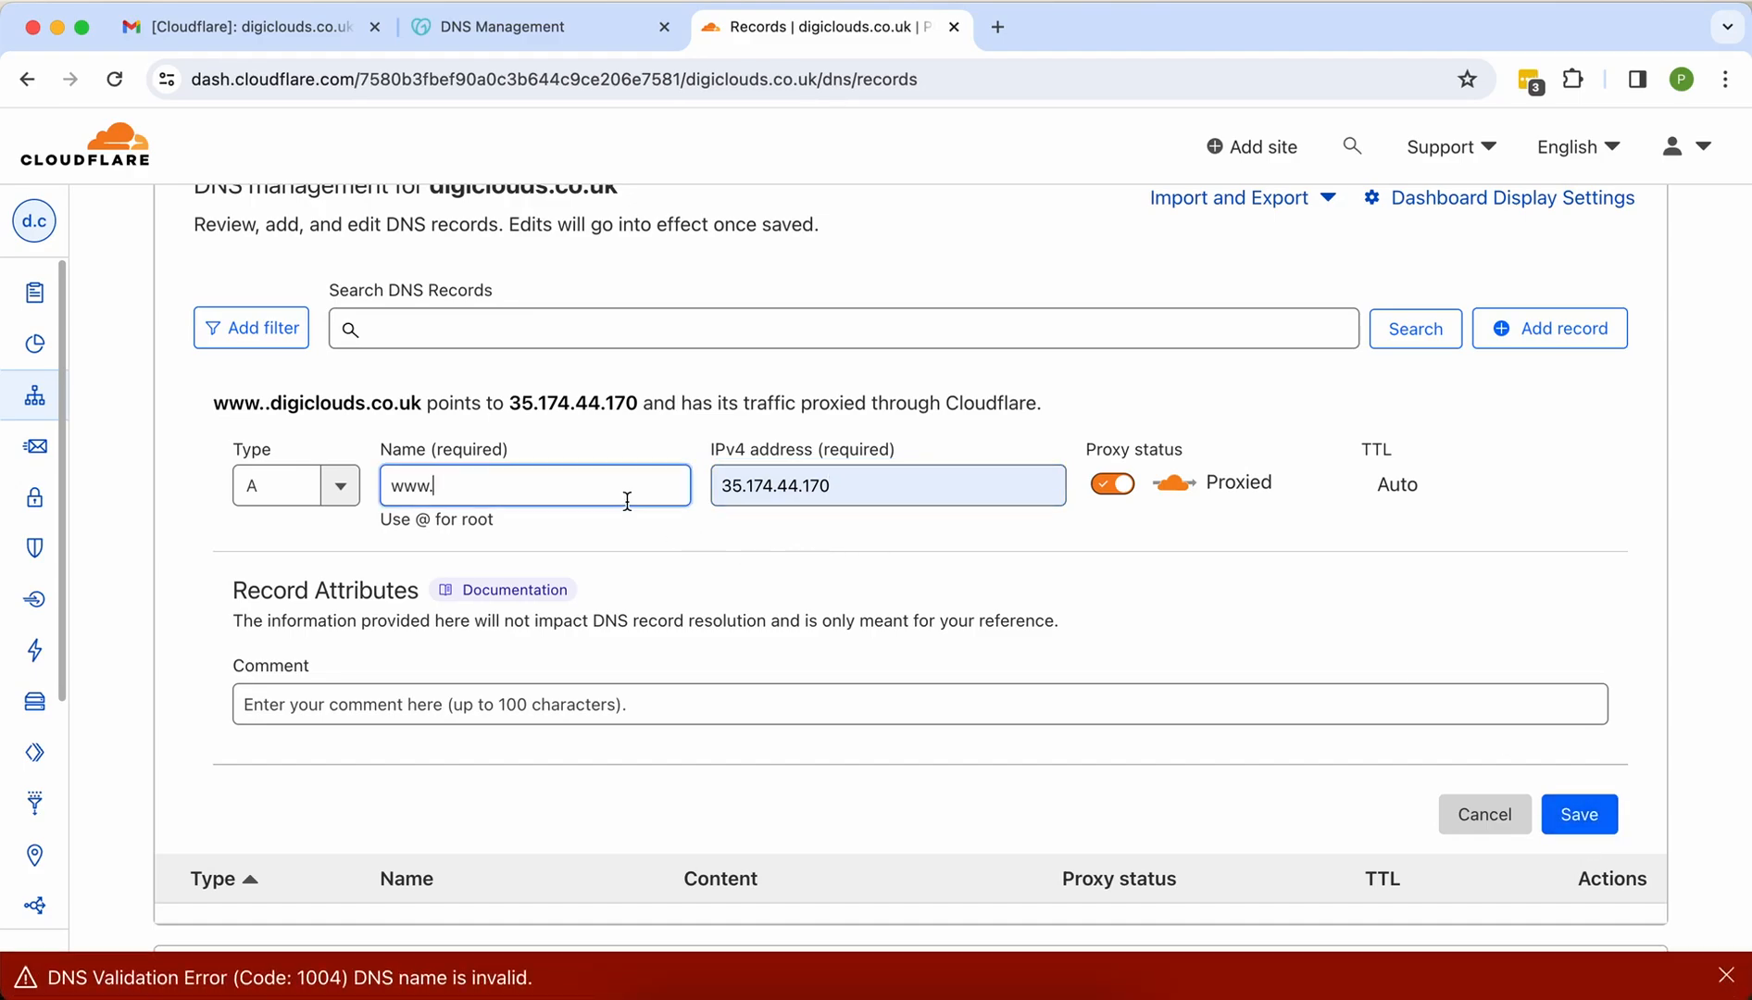
key(BackSpace)
click(1566, 812)
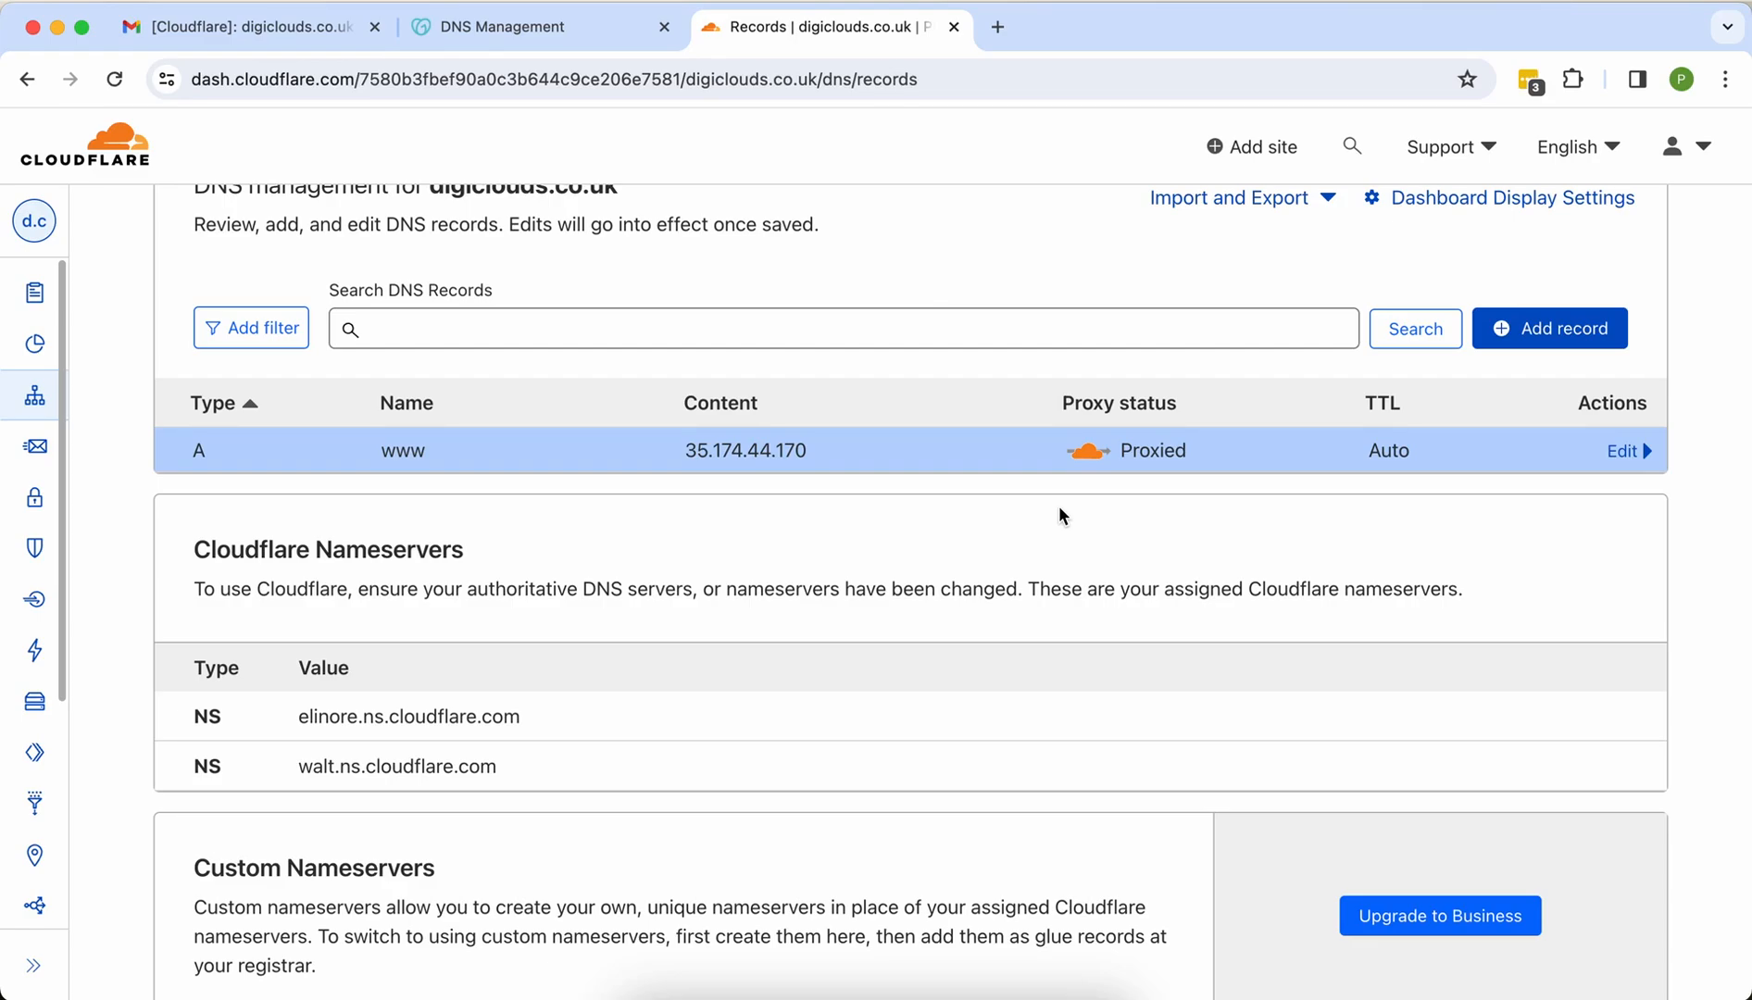
scroll(1059, 509, up, 2)
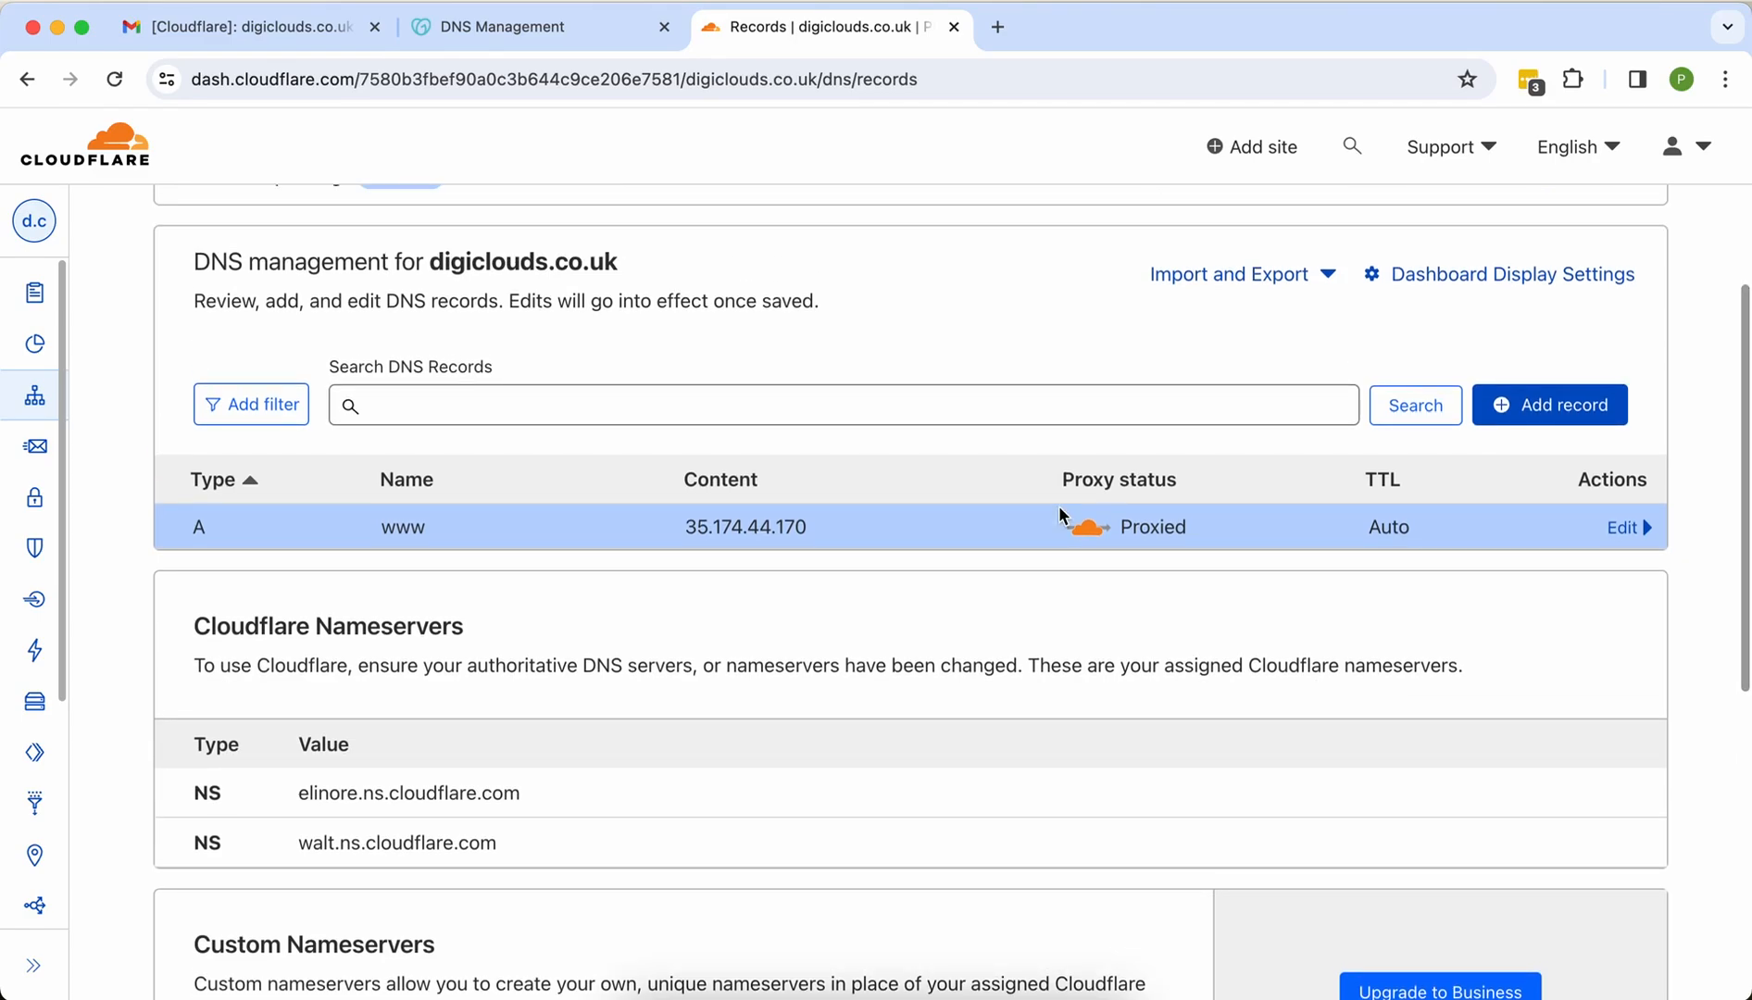